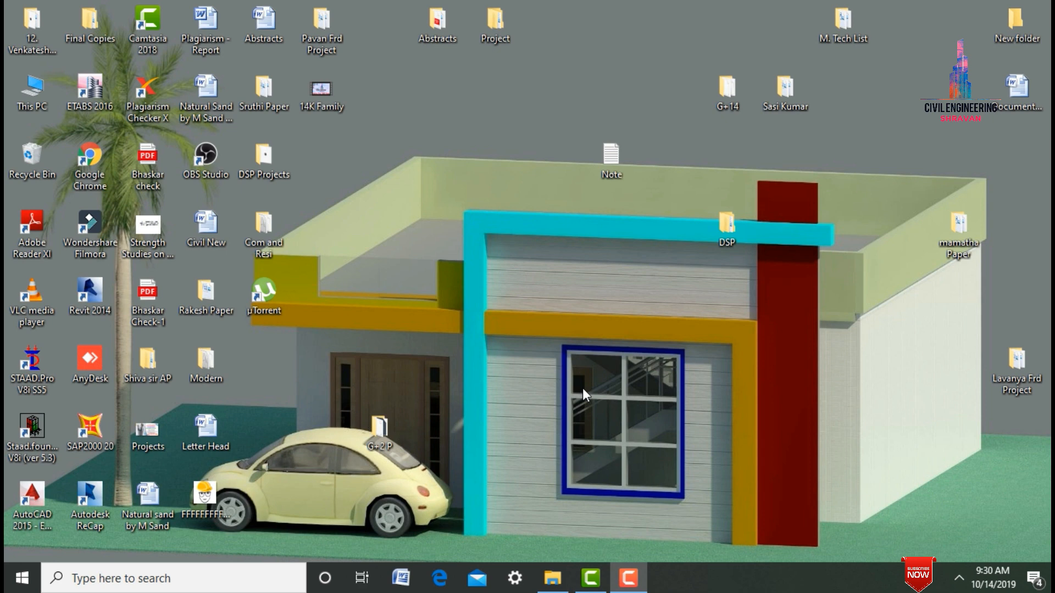
- Start STAAD.Pro V8i, open the recent project Final, and examine the building in the 3D rendered view
{"action": "double_click", "coordinate": [25, 363]}
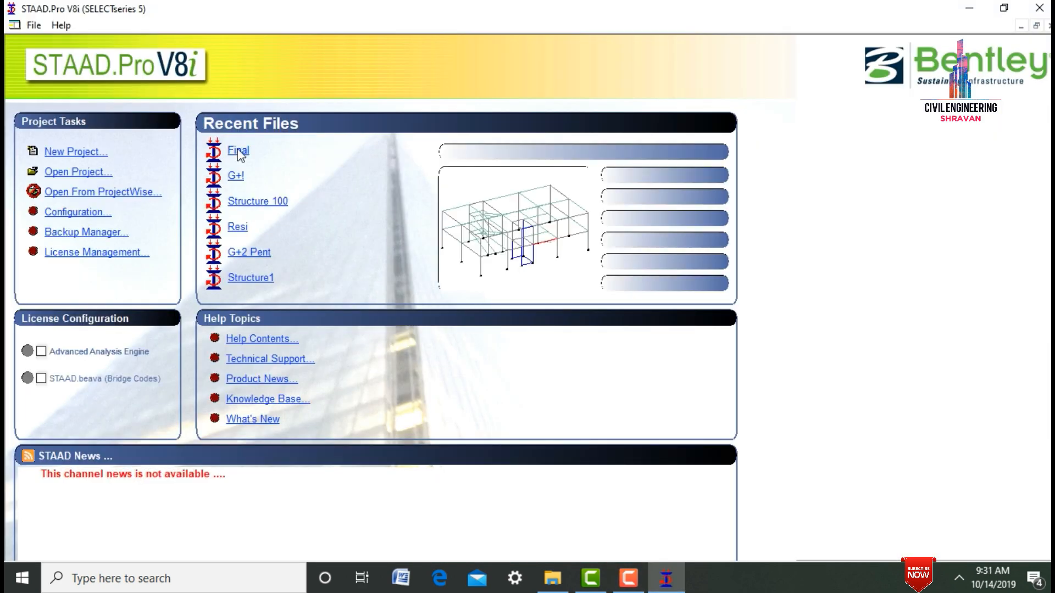
{"action": "left_click", "coordinate": [238, 152]}
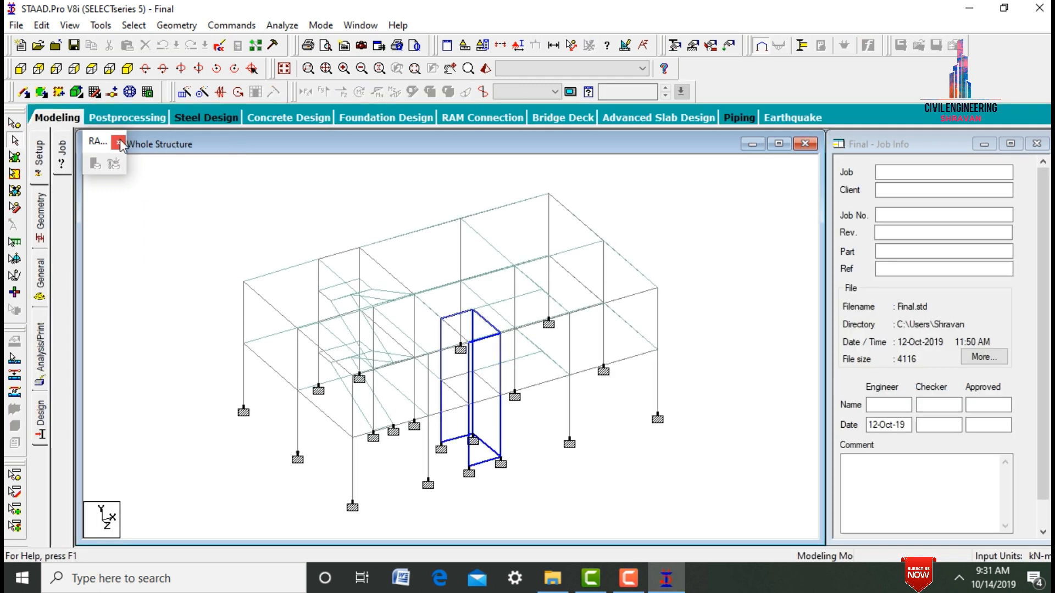
{"action": "left_click", "coordinate": [119, 144]}
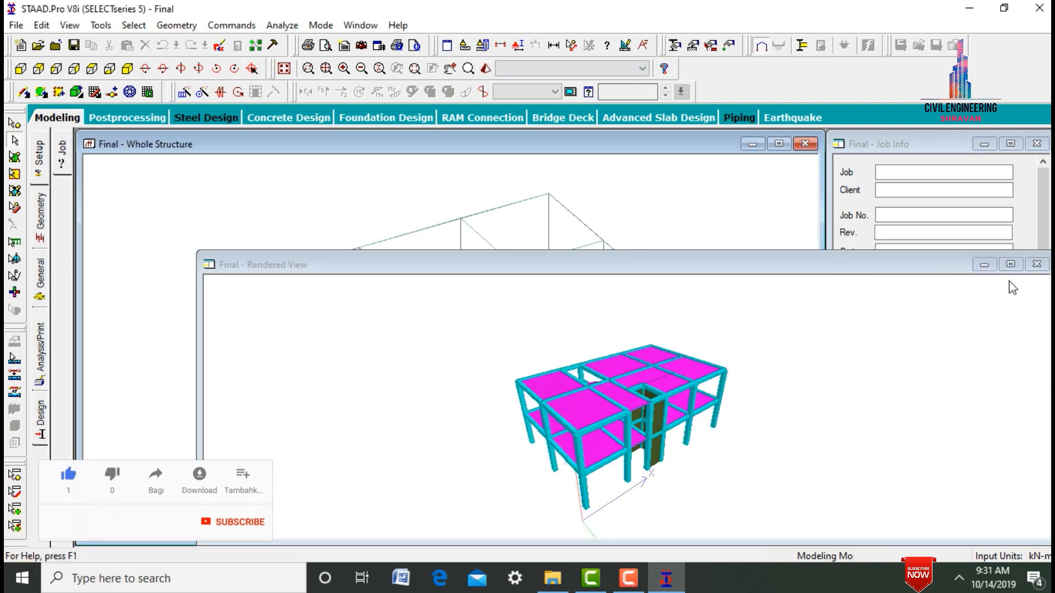
{"action": "left_click", "coordinate": [1011, 264]}
{"action": "left_click_drag", "start_coordinate": [666, 284], "coordinate": [631, 311]}
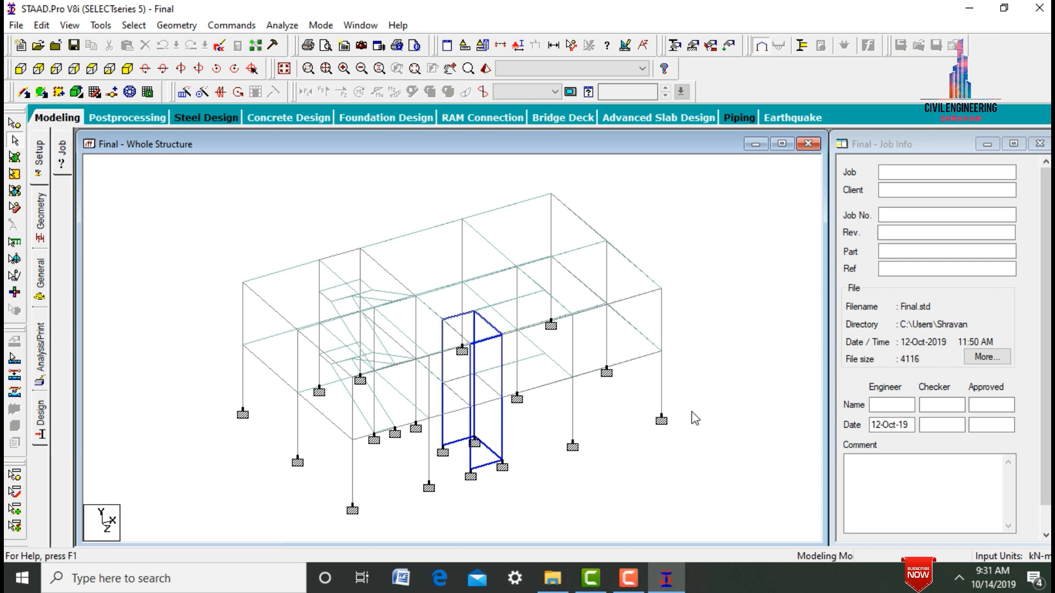
- Start a new seismic definition in the load definitions and set its code type to IS 1893 - 2002/2005
{"action": "left_click", "coordinate": [40, 277]}
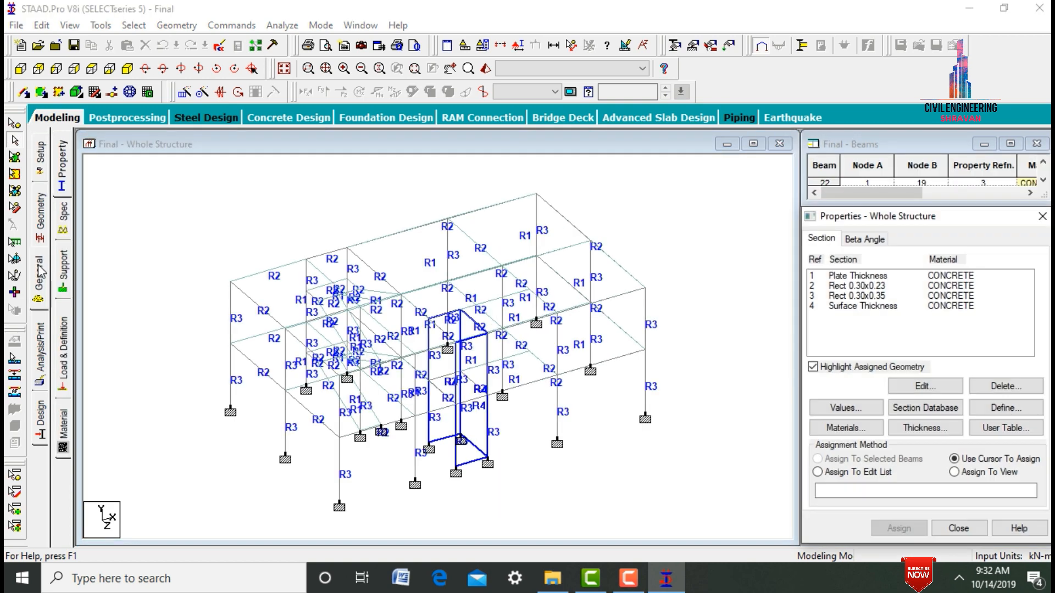
{"action": "left_click", "coordinate": [64, 352]}
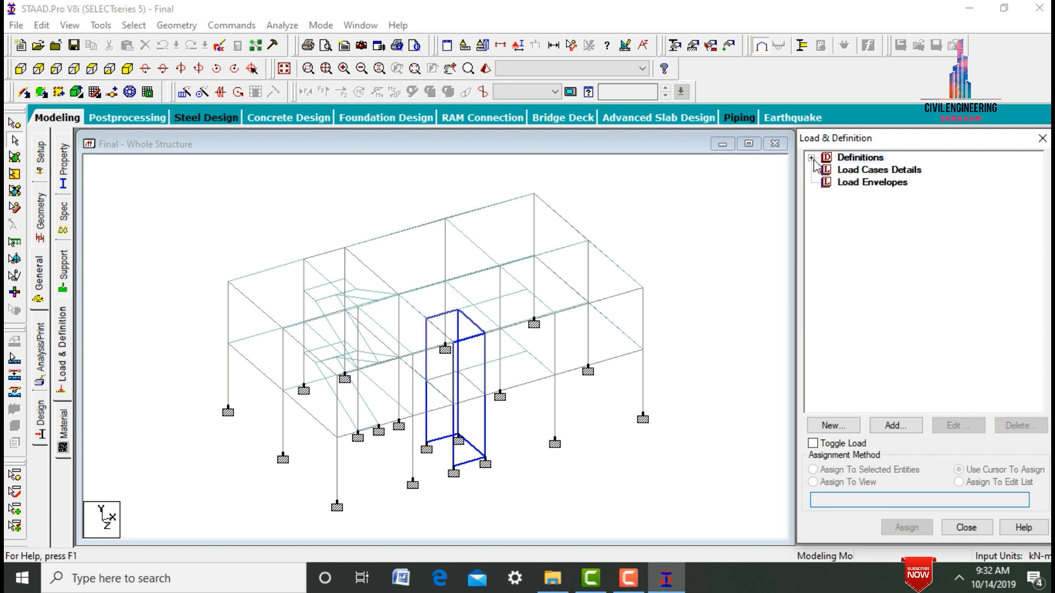
{"action": "left_click", "coordinate": [812, 158]}
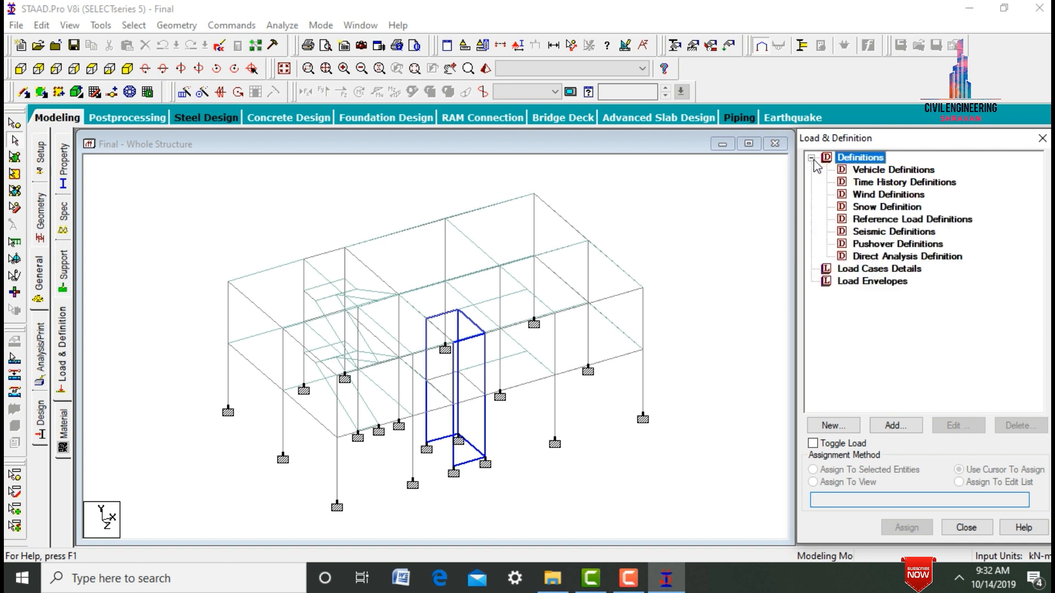
{"action": "left_click", "coordinate": [881, 237]}
{"action": "left_click", "coordinate": [905, 427]}
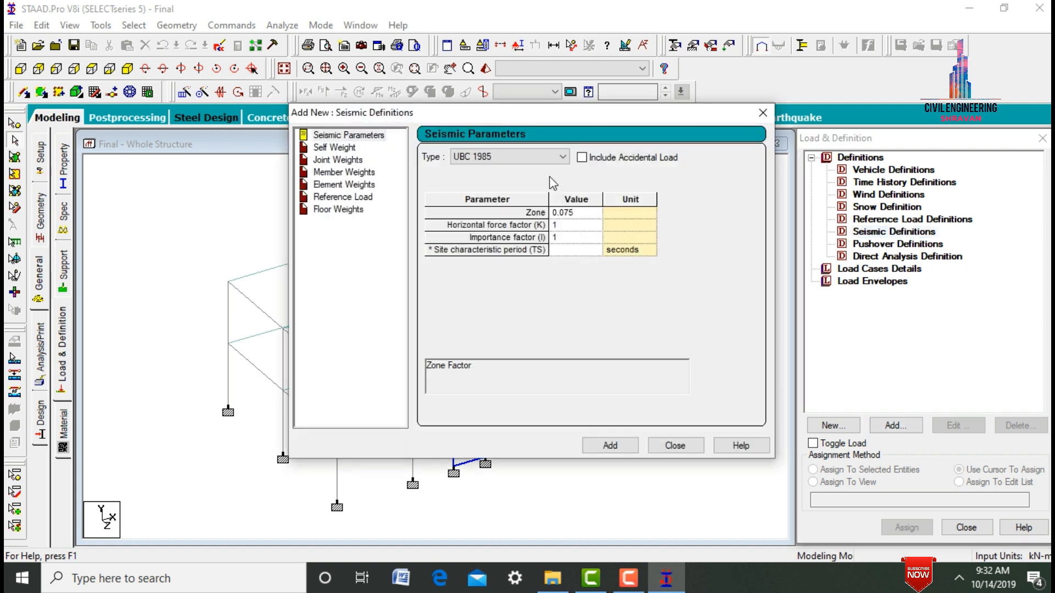
{"action": "left_click", "coordinate": [540, 156]}
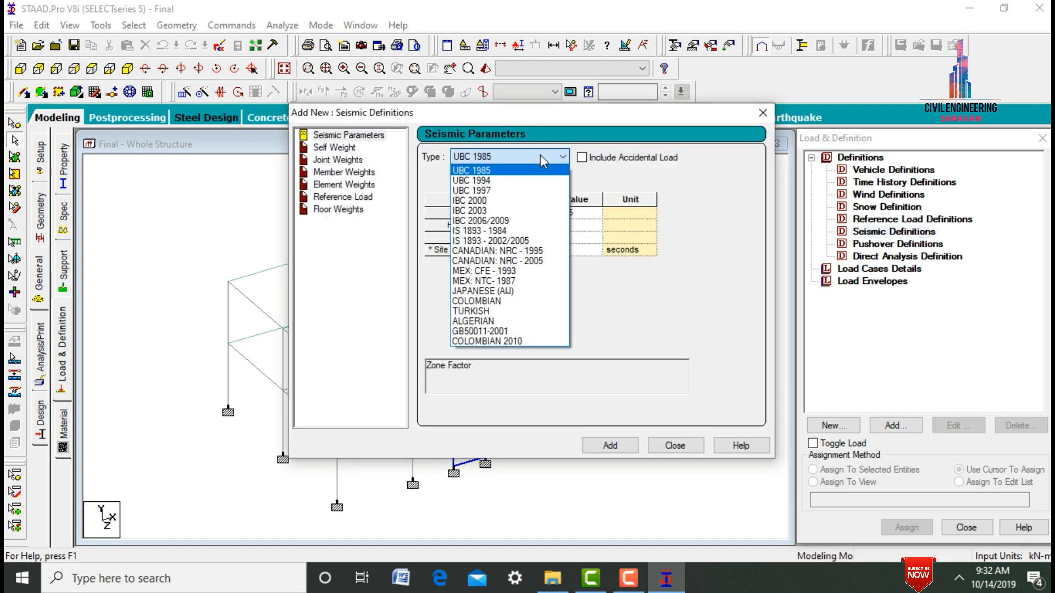
{"action": "left_click", "coordinate": [561, 248]}
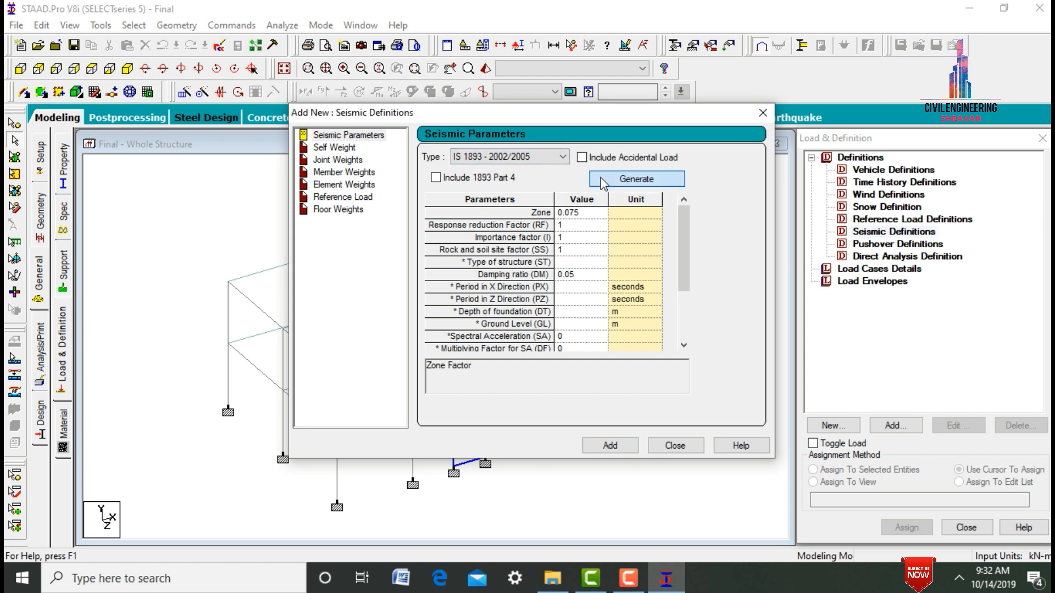
- Start generating the IS:1893 seismic parameters and set the zone factor by city to Kolkata
{"action": "left_click", "coordinate": [603, 182]}
{"action": "left_click_drag", "start_coordinate": [128, 28], "coordinate": [330, 141]}
{"action": "left_click", "coordinate": [293, 182]}
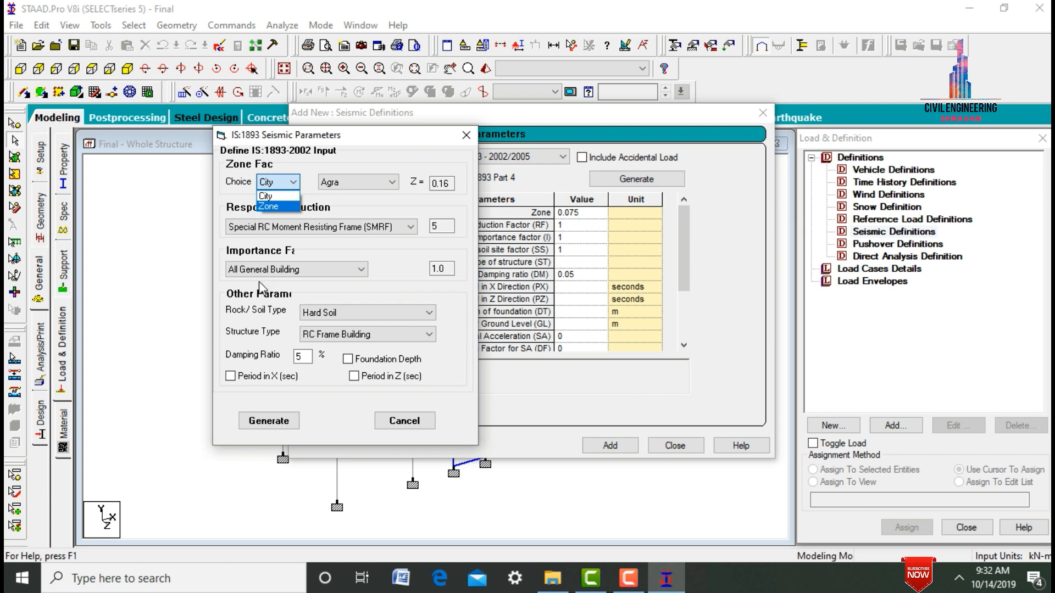
{"action": "left_click", "coordinate": [281, 198]}
{"action": "left_click", "coordinate": [344, 182]}
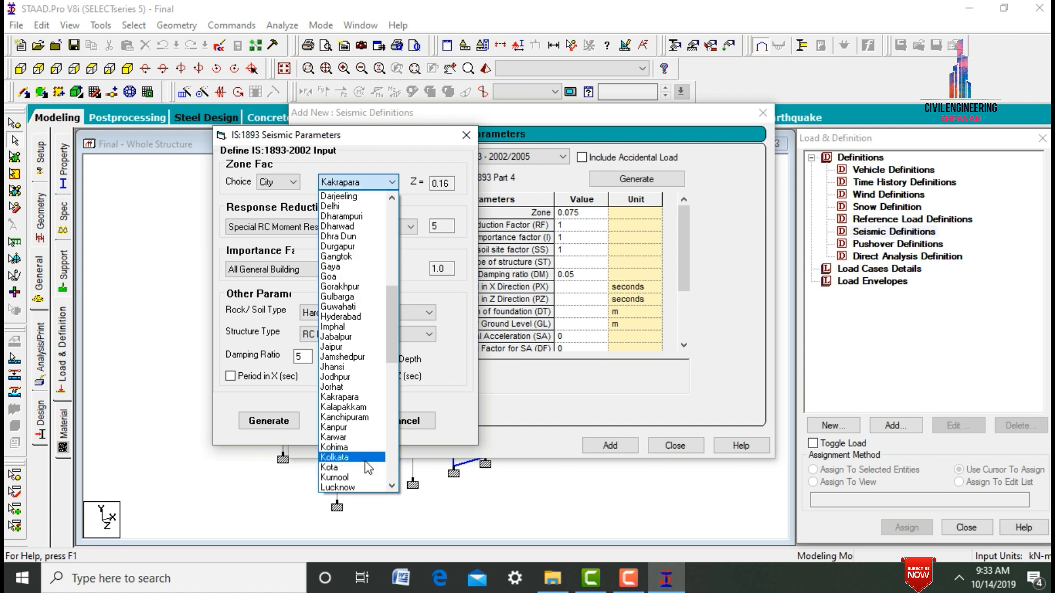
{"action": "left_click", "coordinate": [364, 457]}
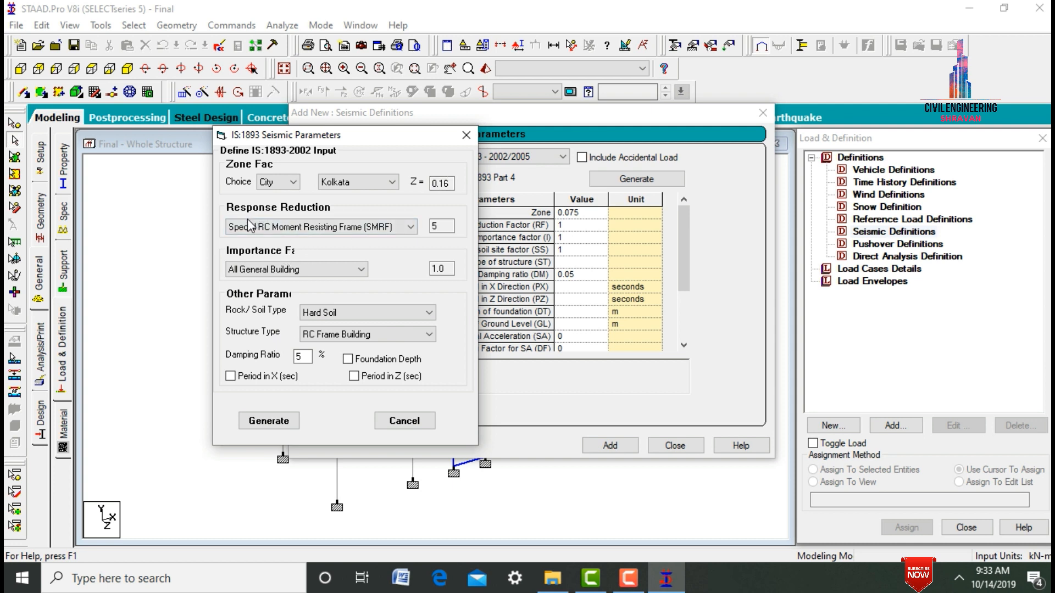
- Keep the importance factor at All General Building, set Medium Soil and a damping ratio of 0.05, and generate the parameters
{"action": "left_click", "coordinate": [265, 270]}
{"action": "left_click", "coordinate": [265, 273]}
{"action": "left_click", "coordinate": [309, 316]}
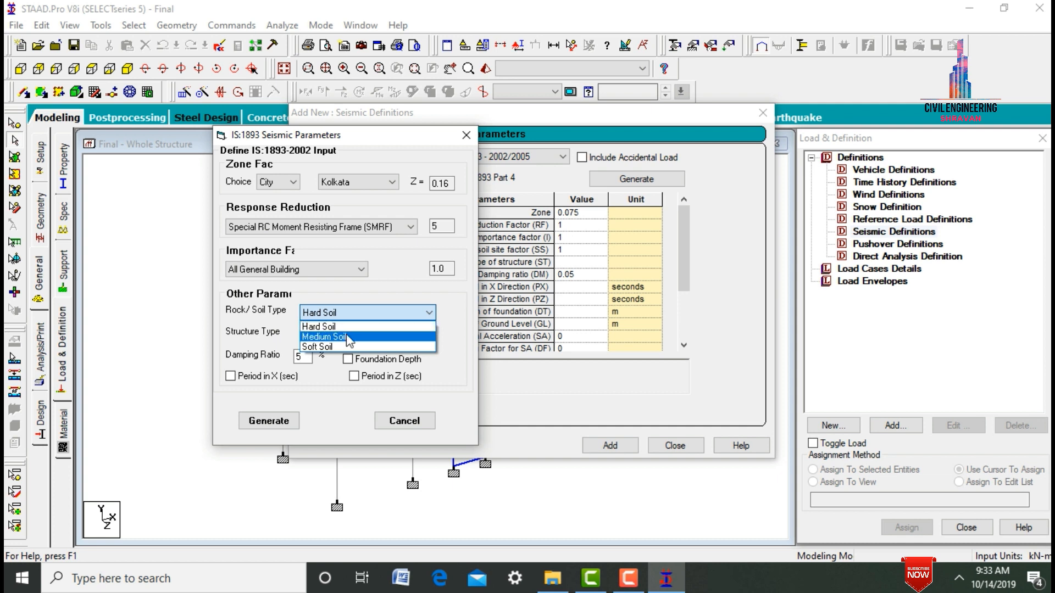
{"action": "left_click", "coordinate": [349, 337]}
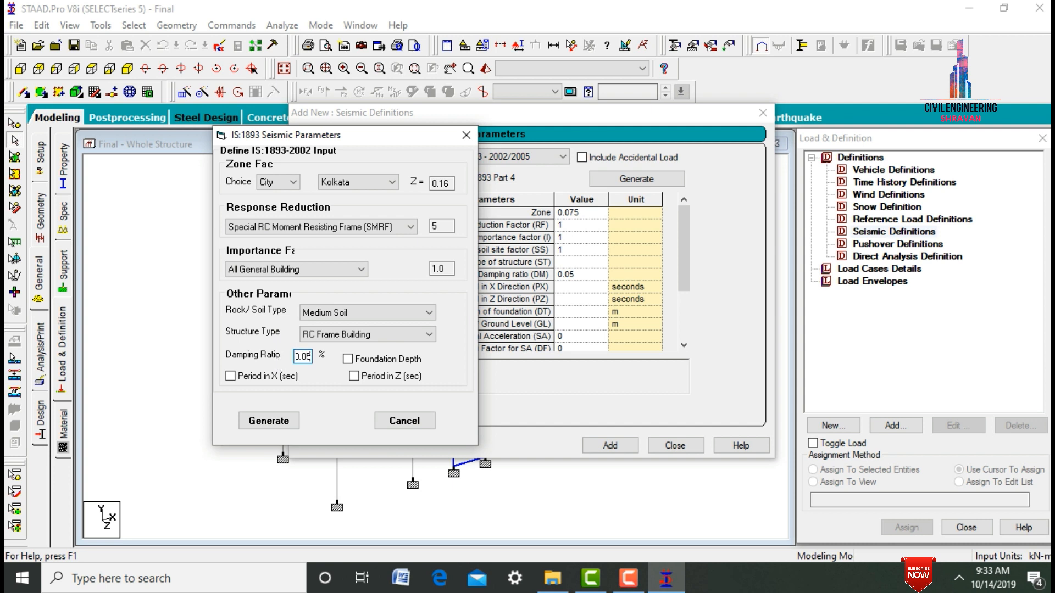
{"action": "left_click", "coordinate": [271, 421]}
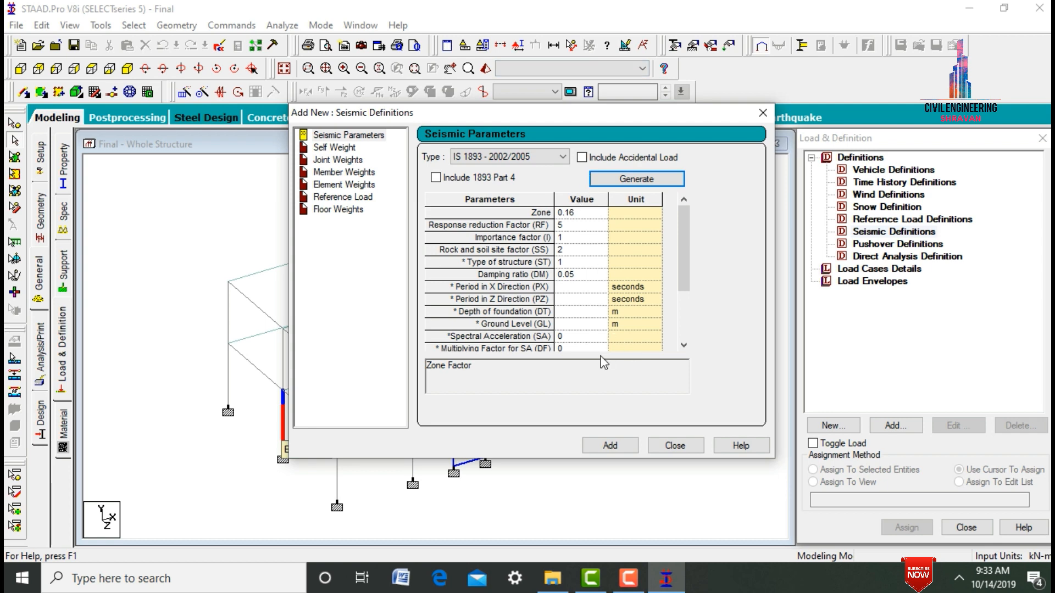
- Add the generated seismic parameters and a self-weight factor of 1 to the seismic definition
{"action": "left_click", "coordinate": [624, 450]}
{"action": "left_click", "coordinate": [599, 242]}
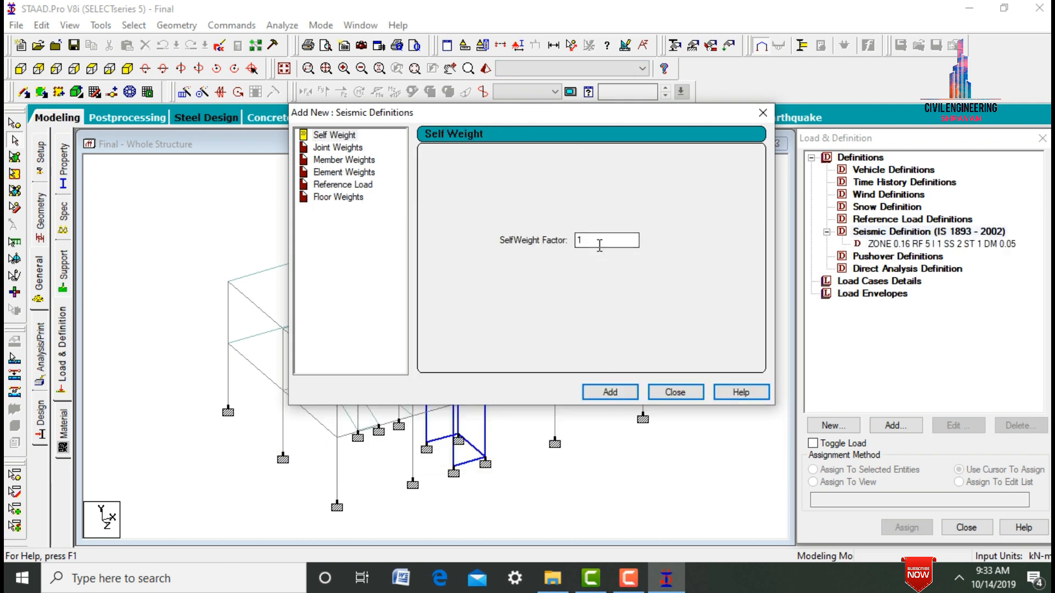
{"action": "left_click", "coordinate": [611, 394]}
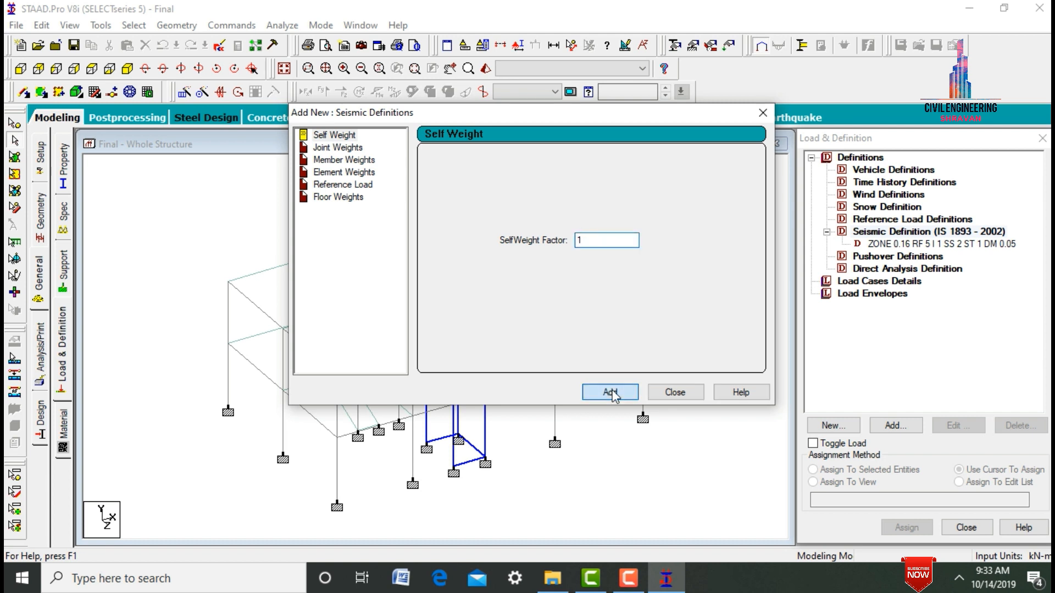
- Begin a member weight for the seismic definition with the loading type UNI
{"action": "left_click", "coordinate": [361, 161]}
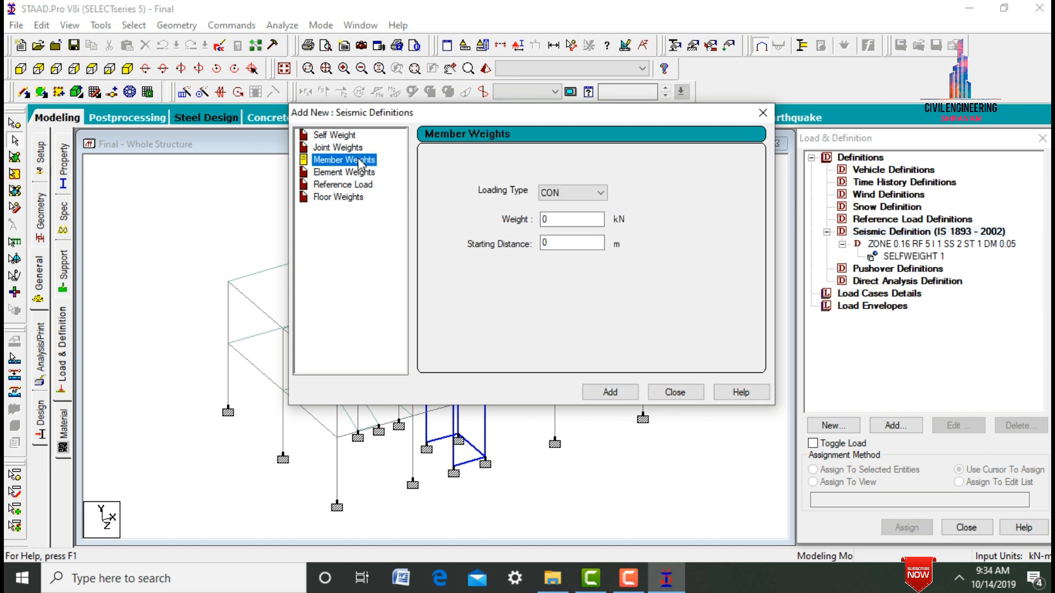
{"action": "left_click", "coordinate": [592, 193]}
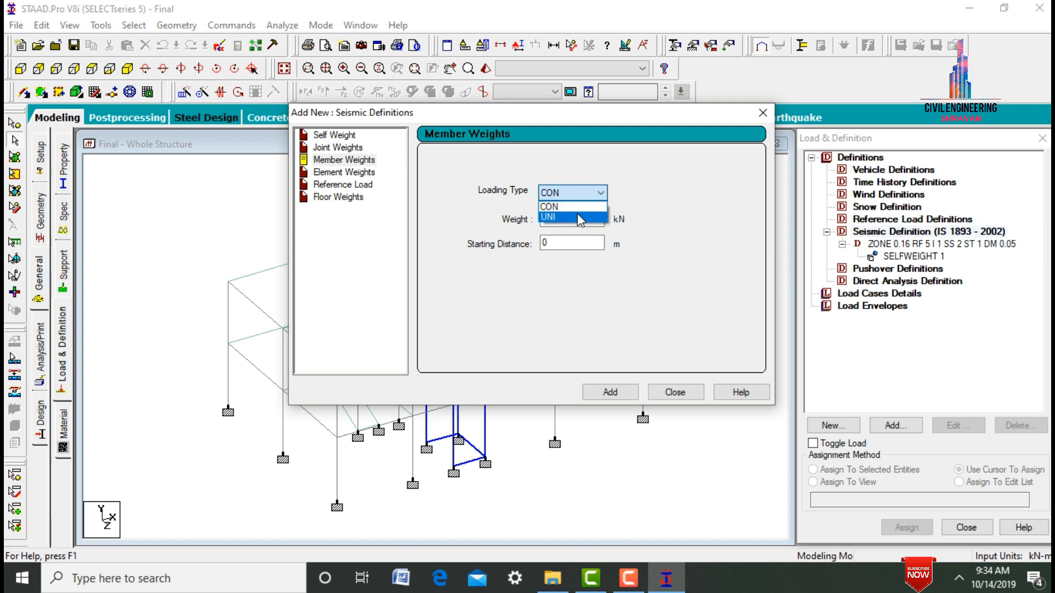
{"action": "left_click", "coordinate": [576, 217]}
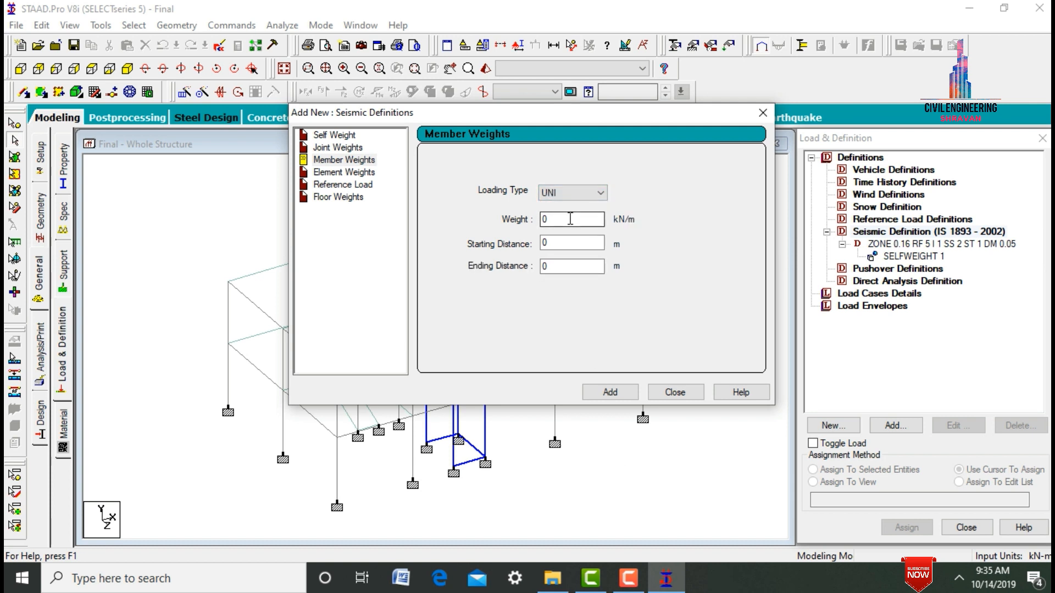
{"action": "left_click", "coordinate": [570, 219]}
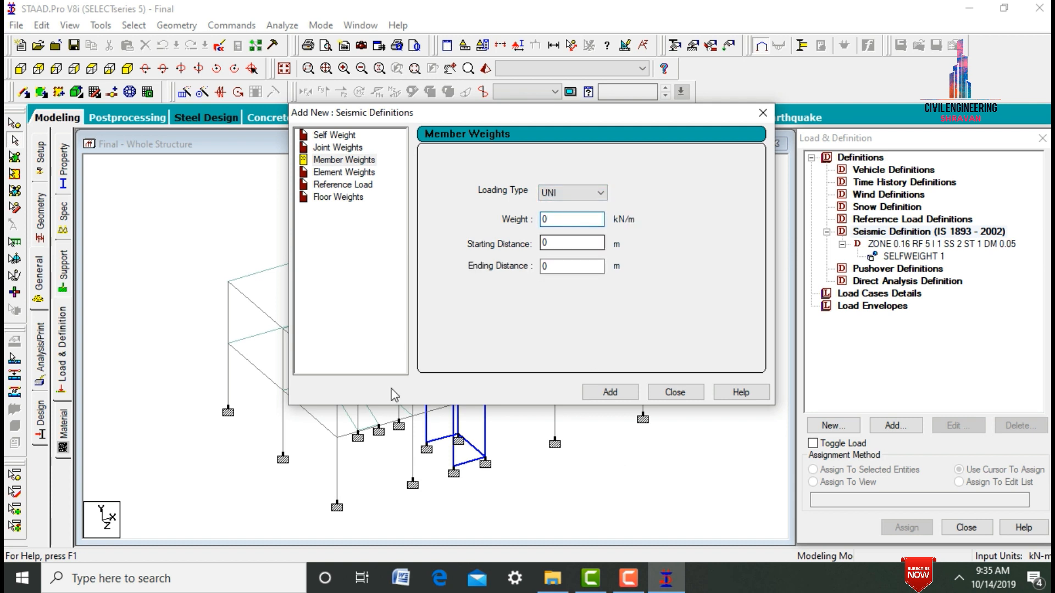
- Open the Windows Calculator and compute the beam weight per metre as 0.3 × 0.4 × 25
{"action": "left_click", "coordinate": [231, 588]}
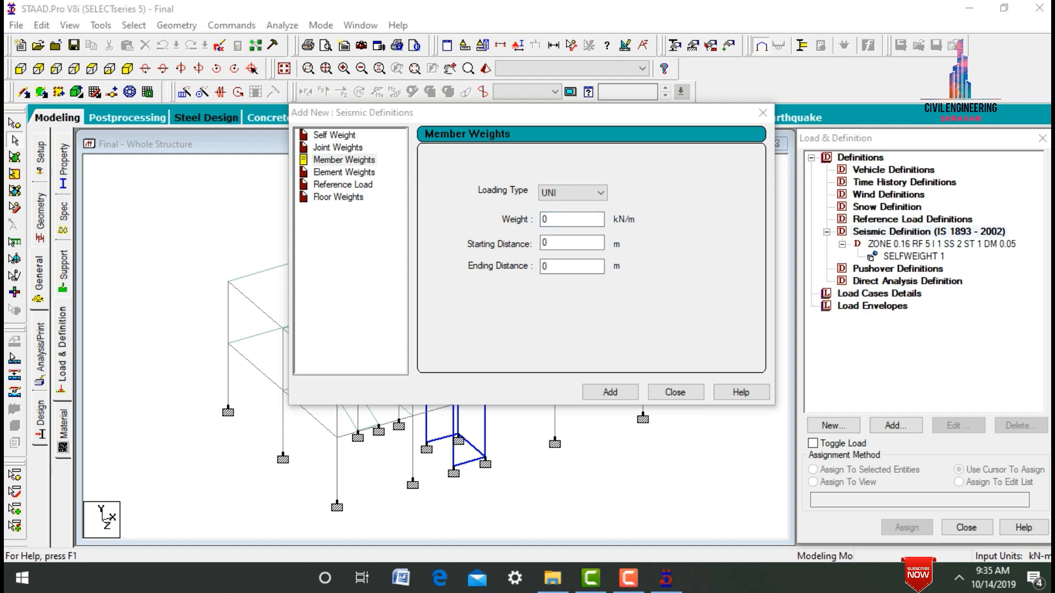
{"action": "type", "text": "calc"}
{"action": "key", "text": "Return"}
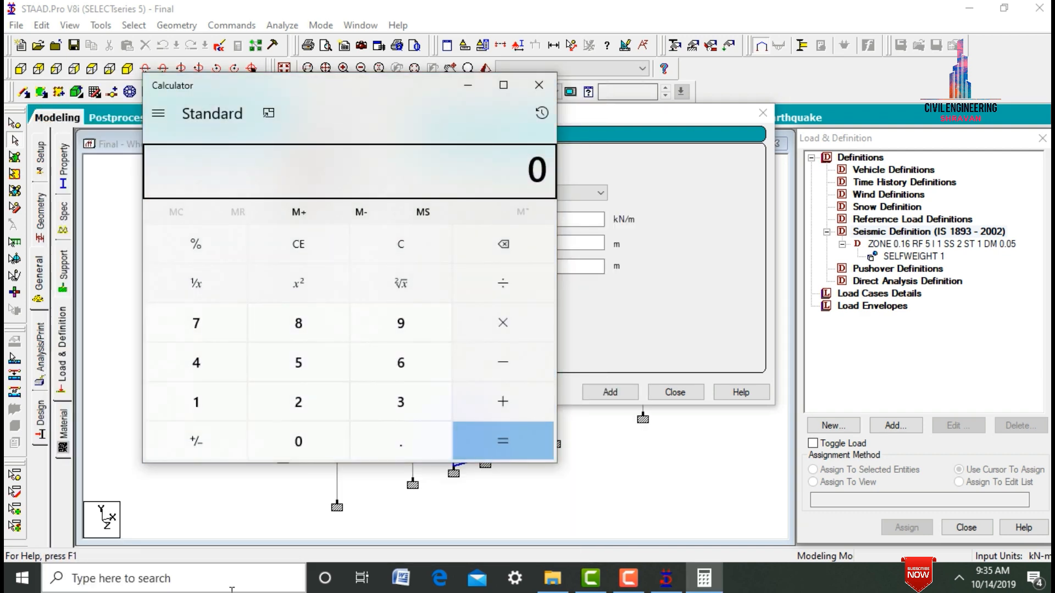
{"action": "type", "text": ".3"}
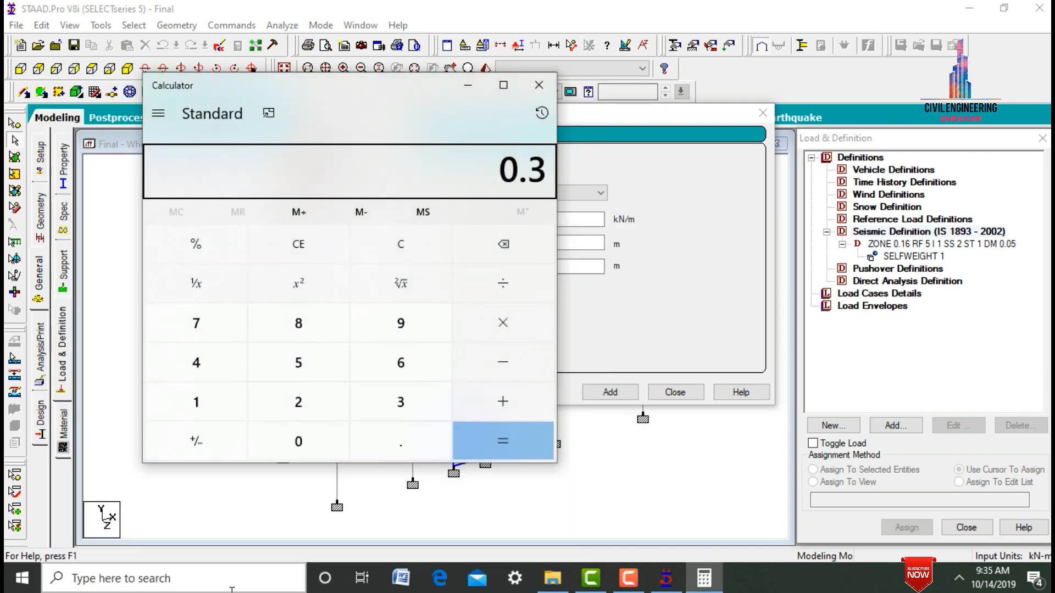
{"action": "type", "text": "*0."}
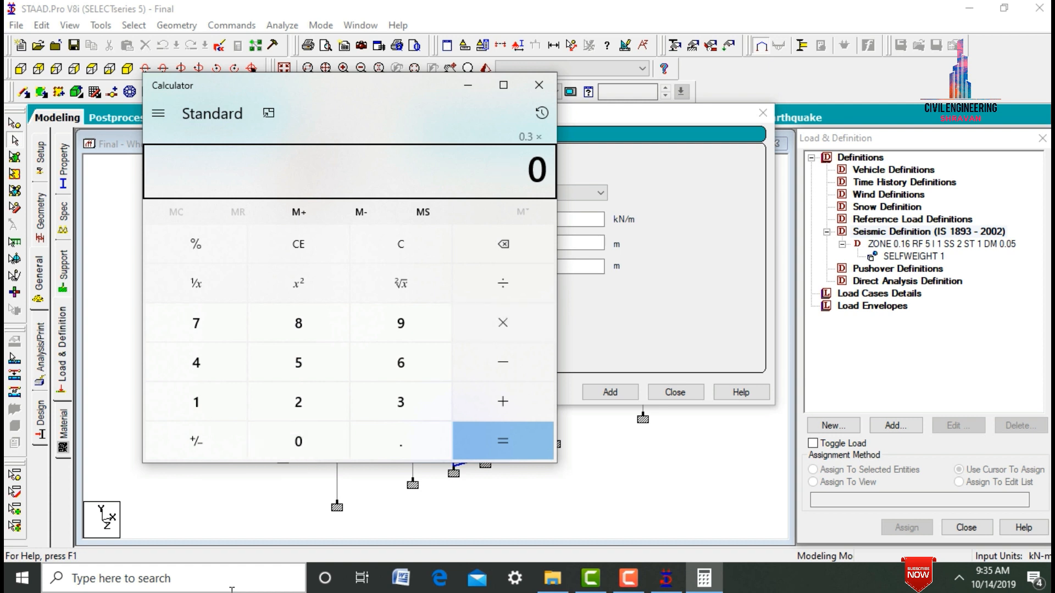
{"action": "type", "text": "4*2"}
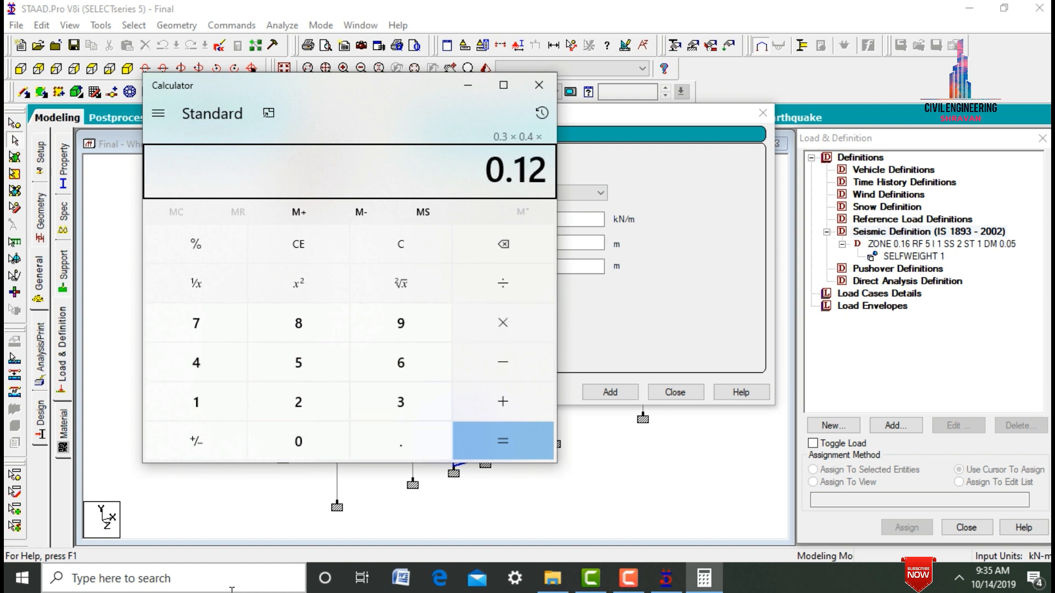
{"action": "type", "text": "5="}
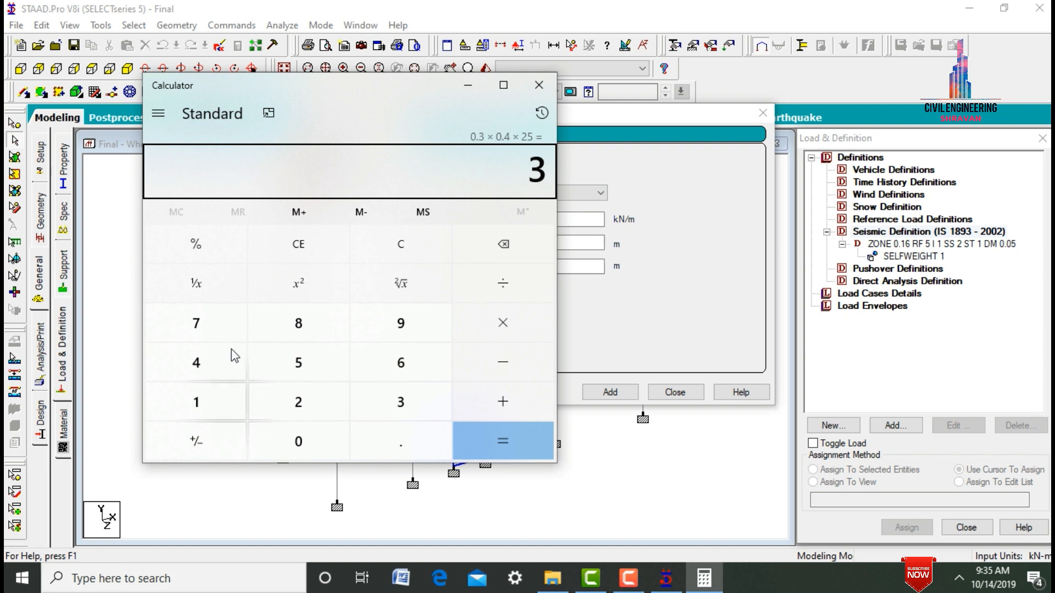
- Return to STAAD.Pro and add the uniform member weight of 3 kN/m to the seismic definition
{"action": "left_click", "coordinate": [468, 86]}
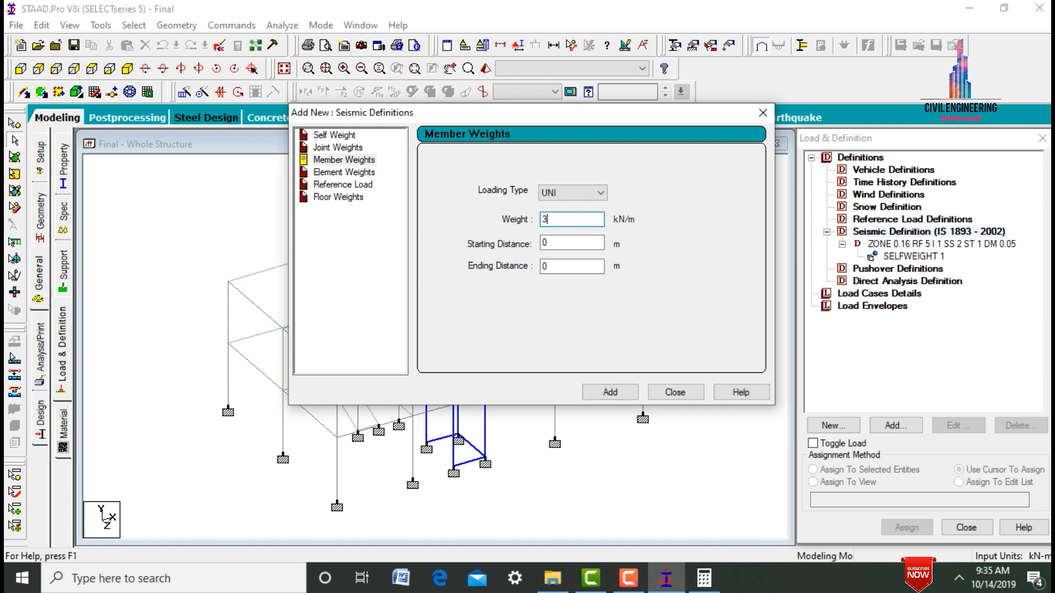
{"action": "key", "text": "Return"}
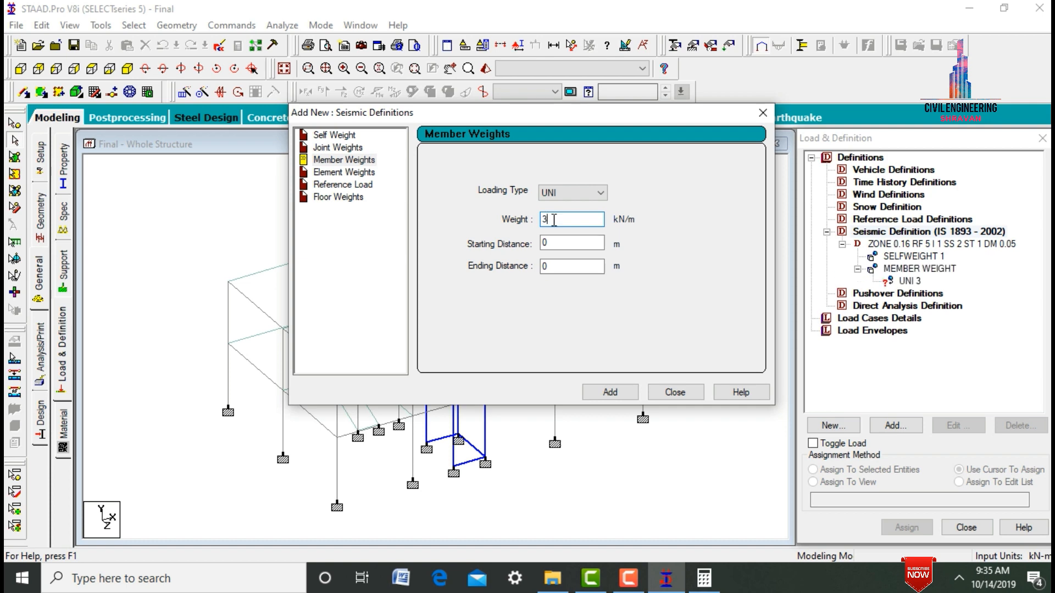
{"action": "left_click", "coordinate": [677, 392]}
- Assign the uniform 3 kN/m seismic member weight to all beams parallel to the X and Z axes
{"action": "left_click", "coordinate": [891, 281]}
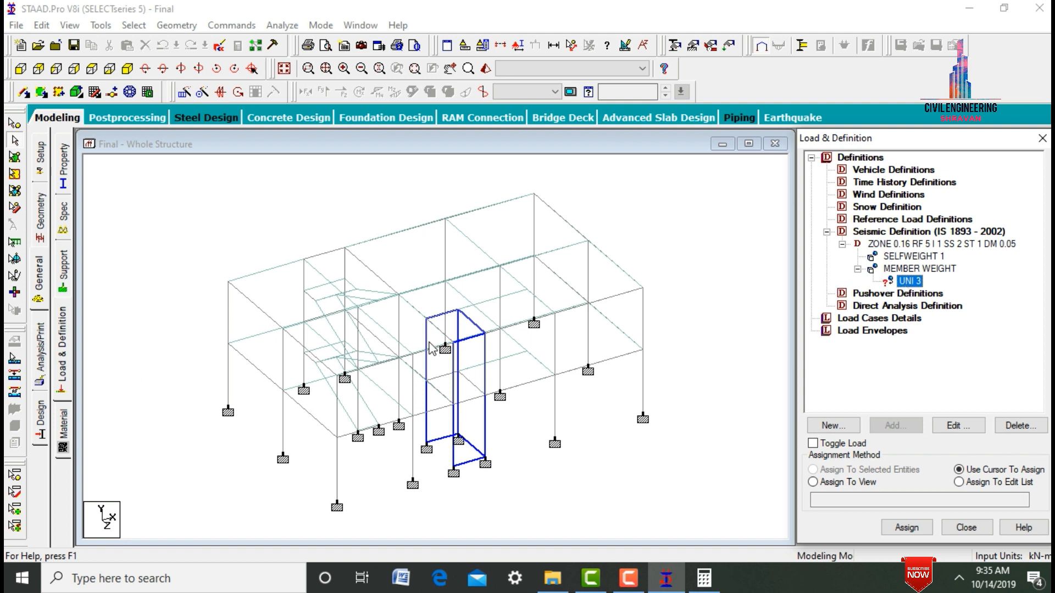
{"action": "left_click", "coordinate": [135, 26]}
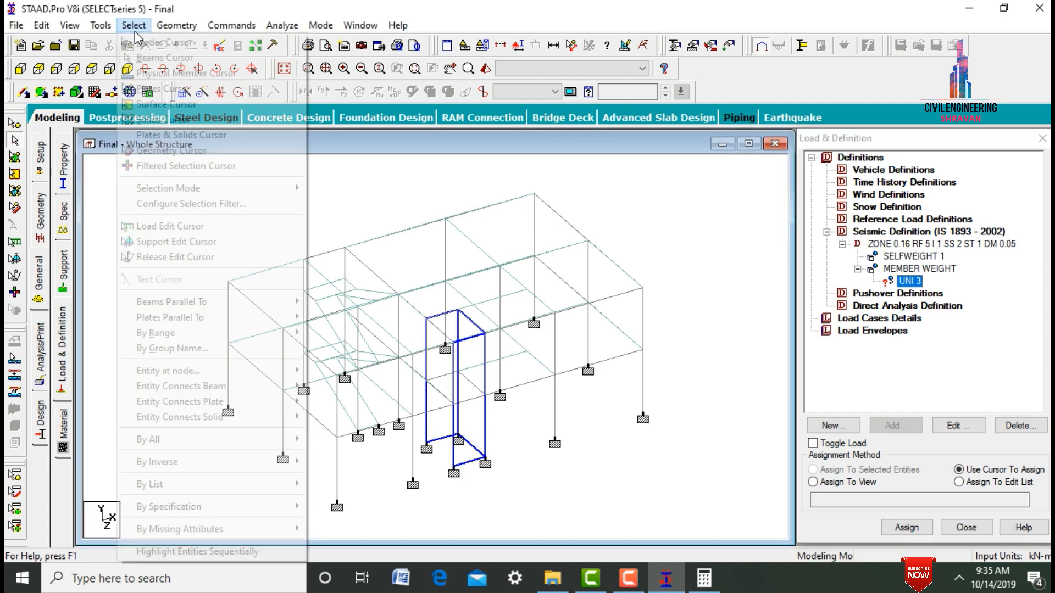
{"action": "mouse_move", "coordinate": [245, 306]}
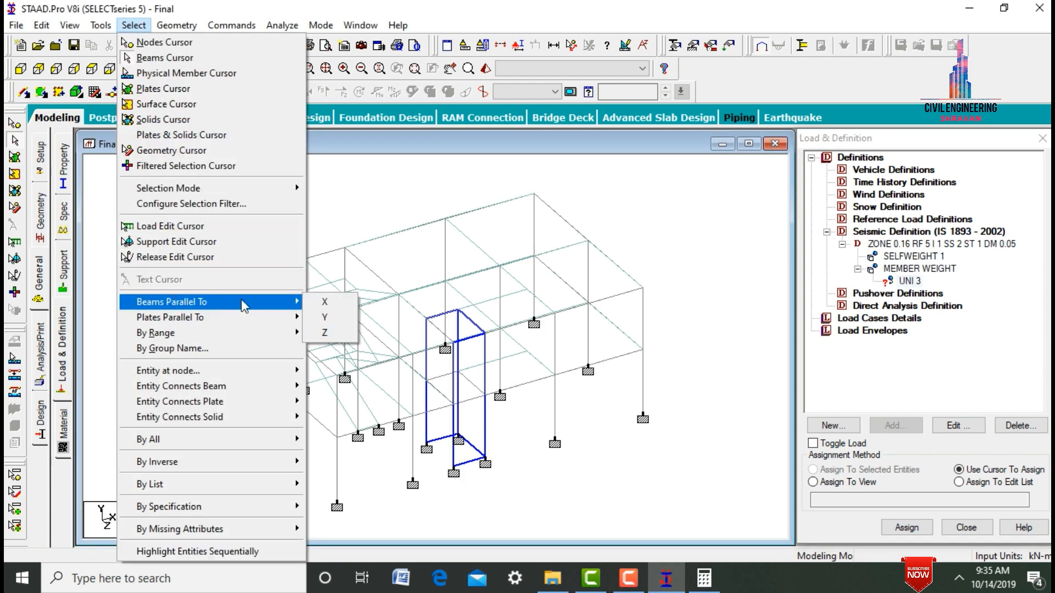
{"action": "left_click", "coordinate": [324, 302]}
{"action": "left_click", "coordinate": [134, 25]}
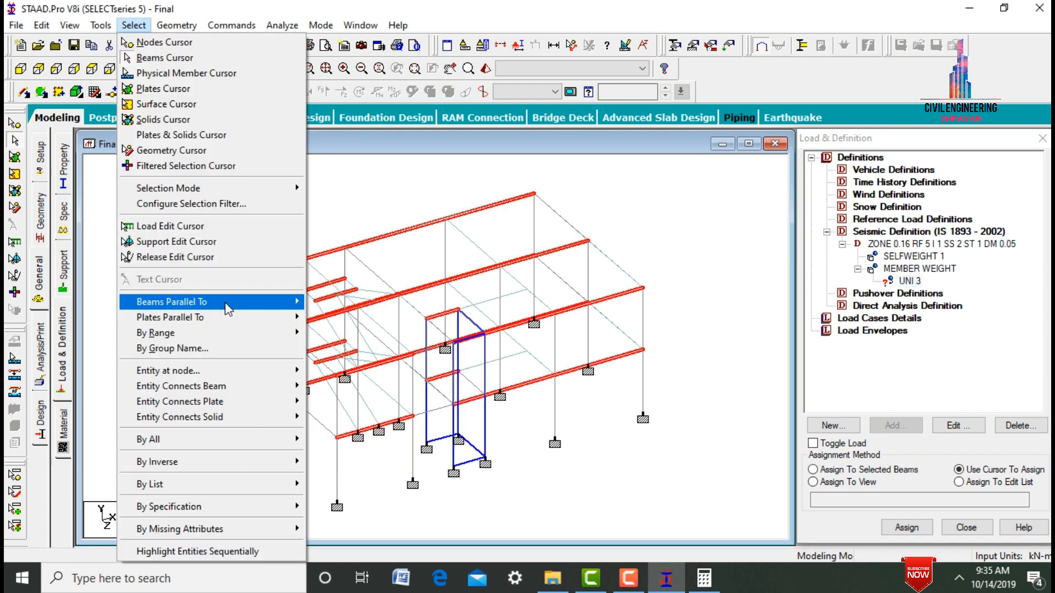
{"action": "left_click", "coordinate": [329, 333]}
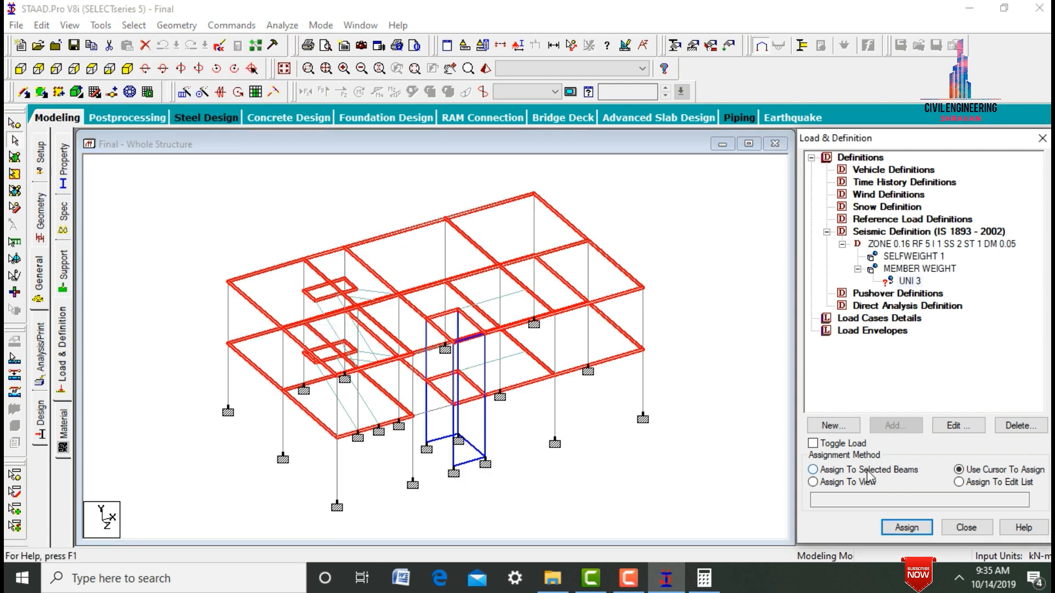
{"action": "left_click", "coordinate": [813, 469]}
{"action": "left_click", "coordinate": [907, 528]}
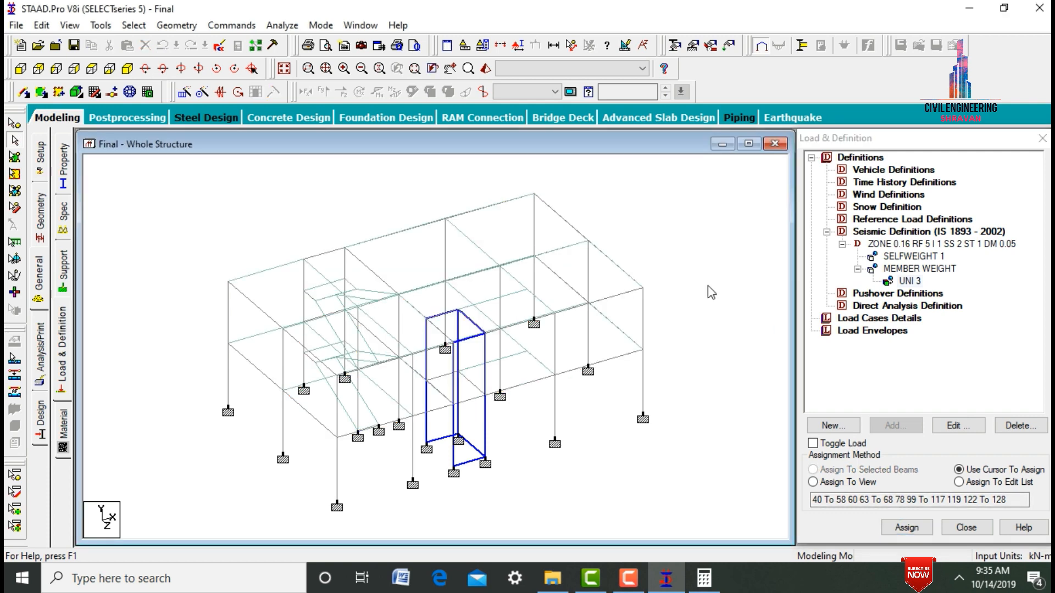
- Add wind type definition 1 with the comment WIND 1 to the wind definitions
{"action": "left_click", "coordinate": [868, 195]}
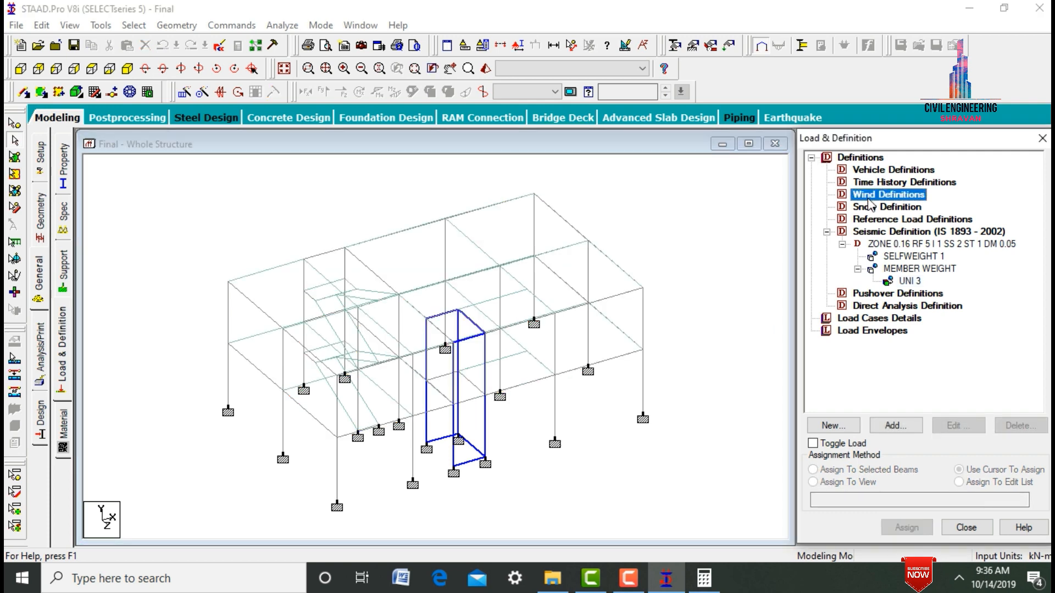
{"action": "left_click", "coordinate": [901, 428]}
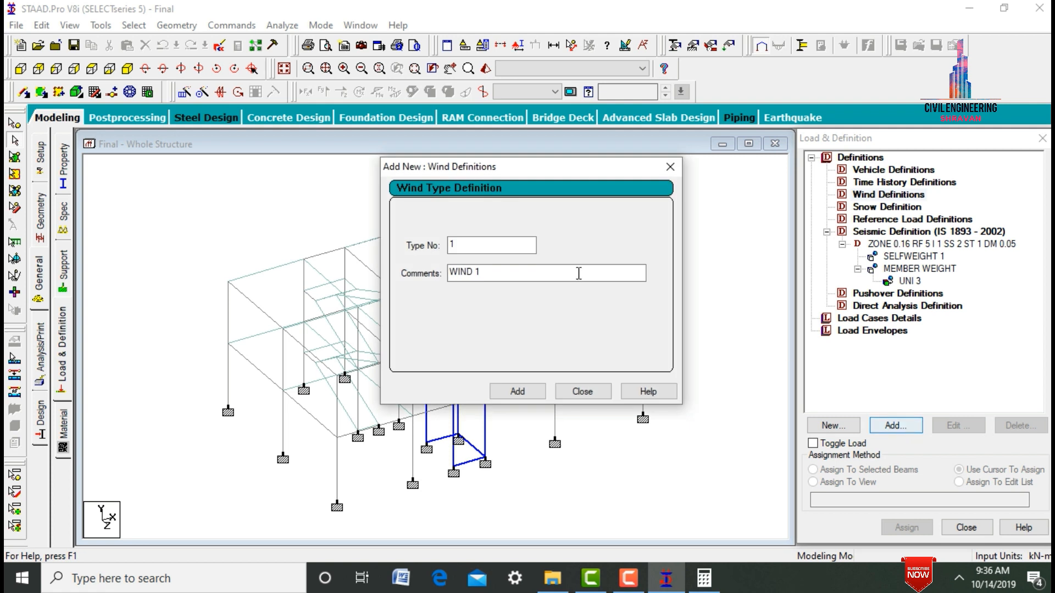
{"action": "left_click", "coordinate": [527, 399]}
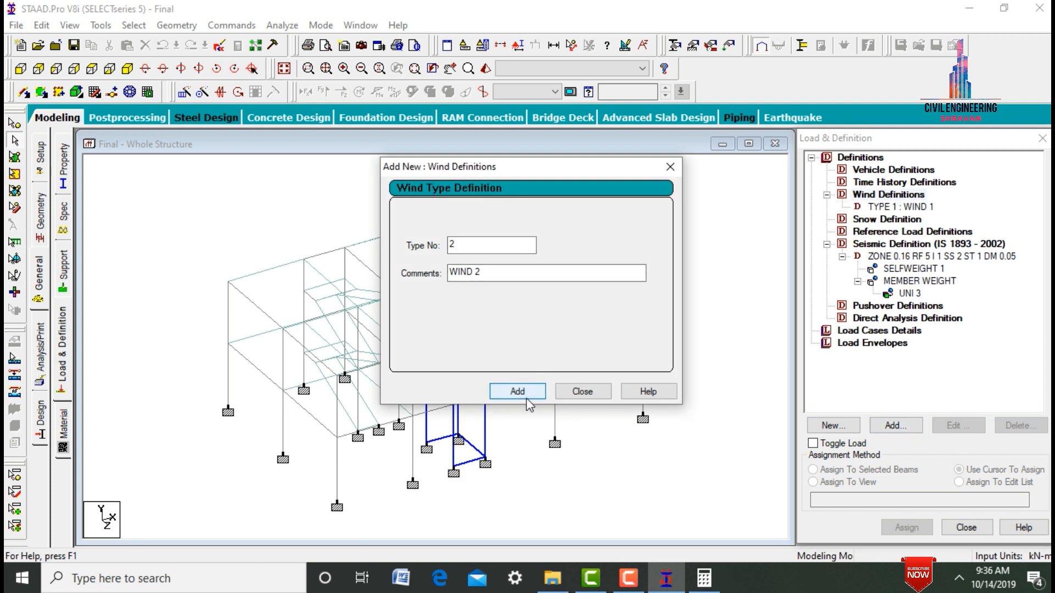
{"action": "left_click", "coordinate": [582, 391]}
- Add custom wind intensities to the WIND 1 definition: 0.5 kN/m² at 6 m height and 0.2 kN/m² at 3 m
{"action": "left_click", "coordinate": [901, 209]}
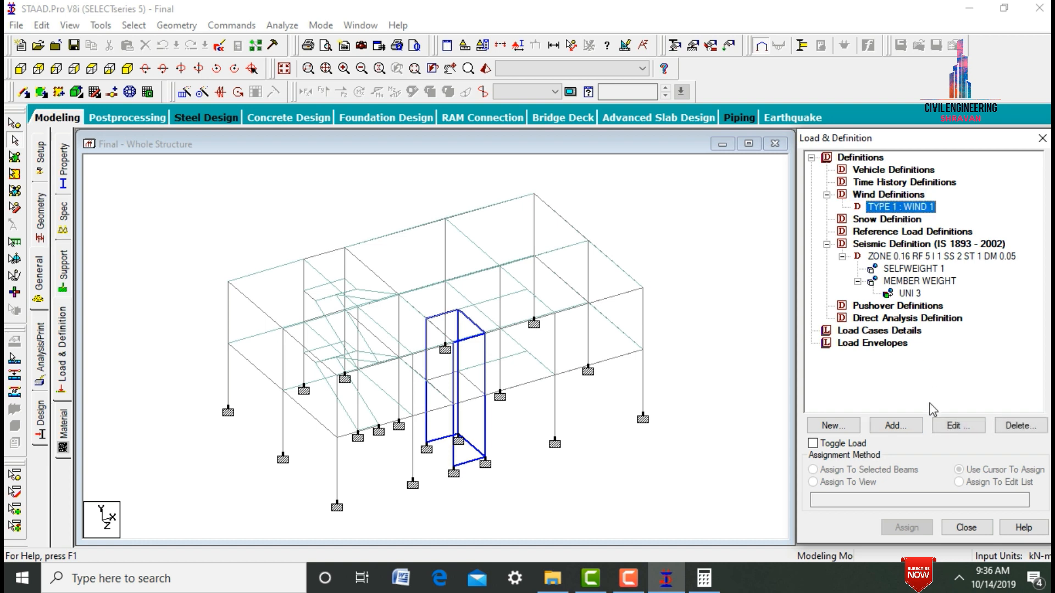
{"action": "left_click", "coordinate": [901, 424]}
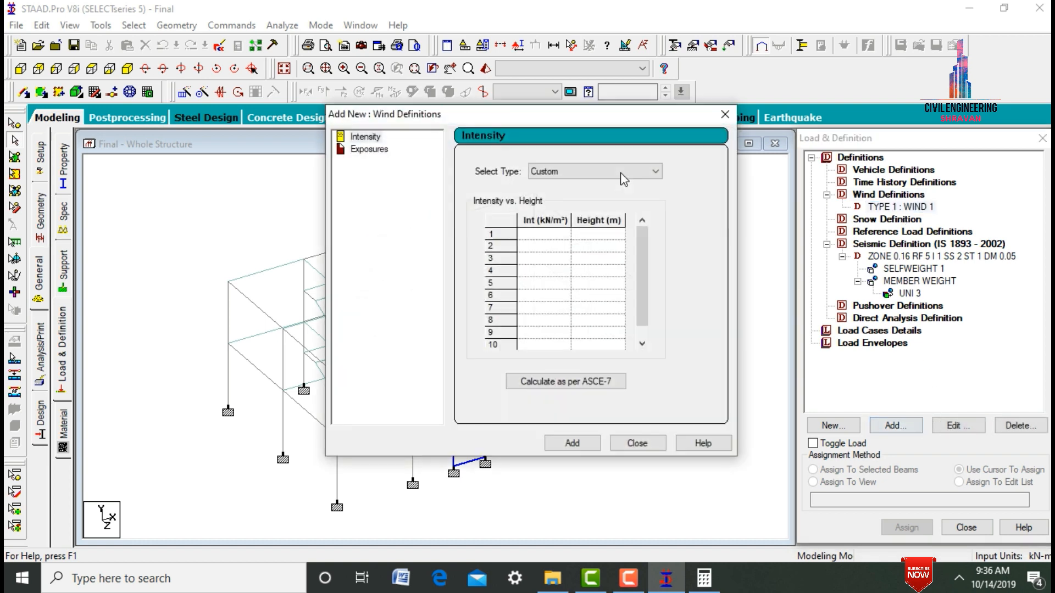
{"action": "left_click_drag", "start_coordinate": [533, 117], "coordinate": [768, 106]}
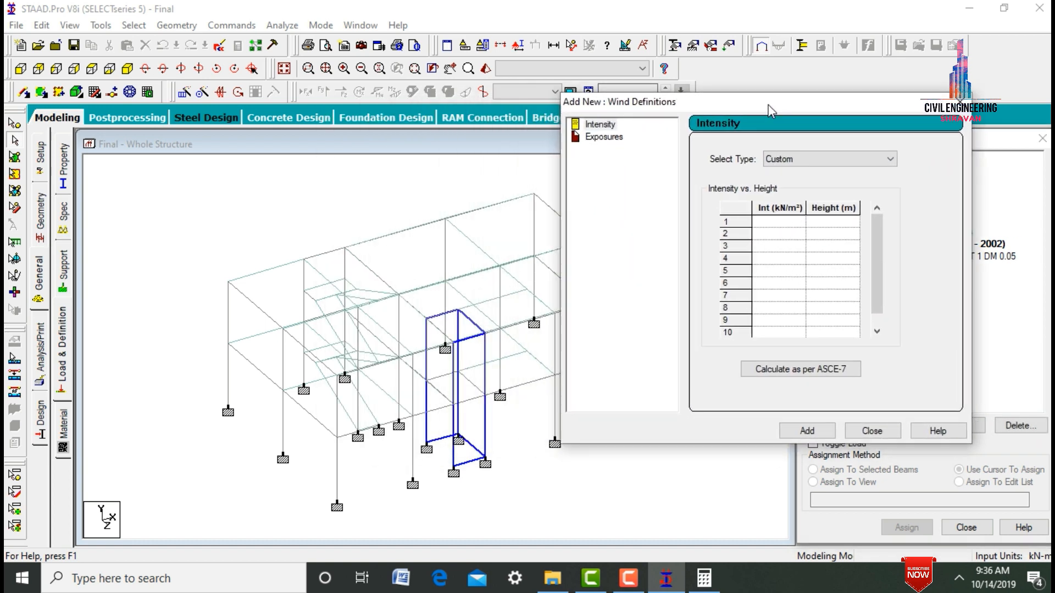
{"action": "left_click", "coordinate": [779, 221]}
{"action": "type", "text": "0.5"}
{"action": "key", "text": "Tab"}
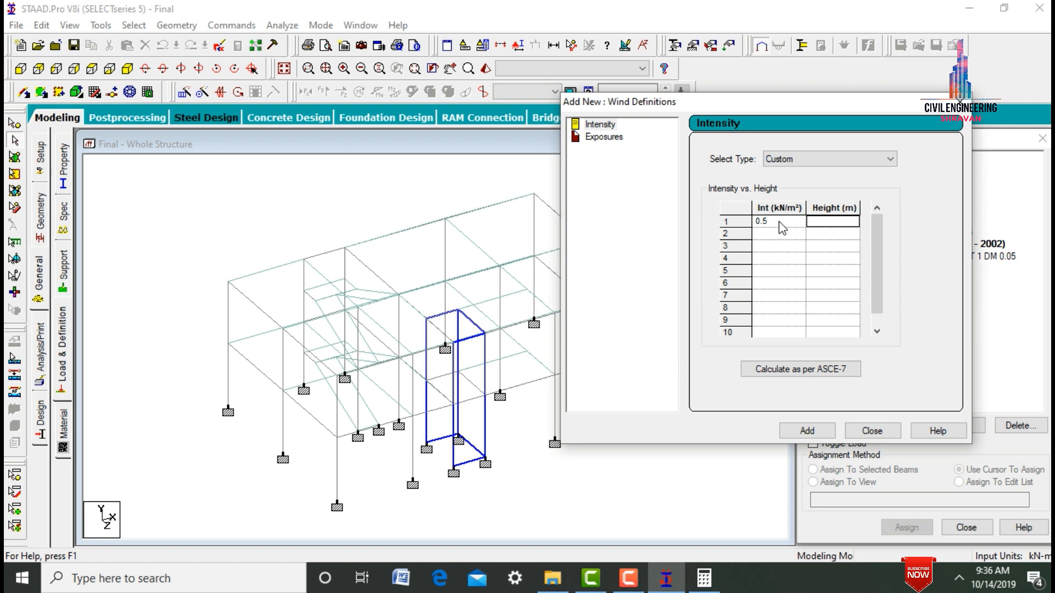
{"action": "type", "text": "6"}
{"action": "left_click", "coordinate": [776, 236]}
{"action": "type", "text": "0.2"}
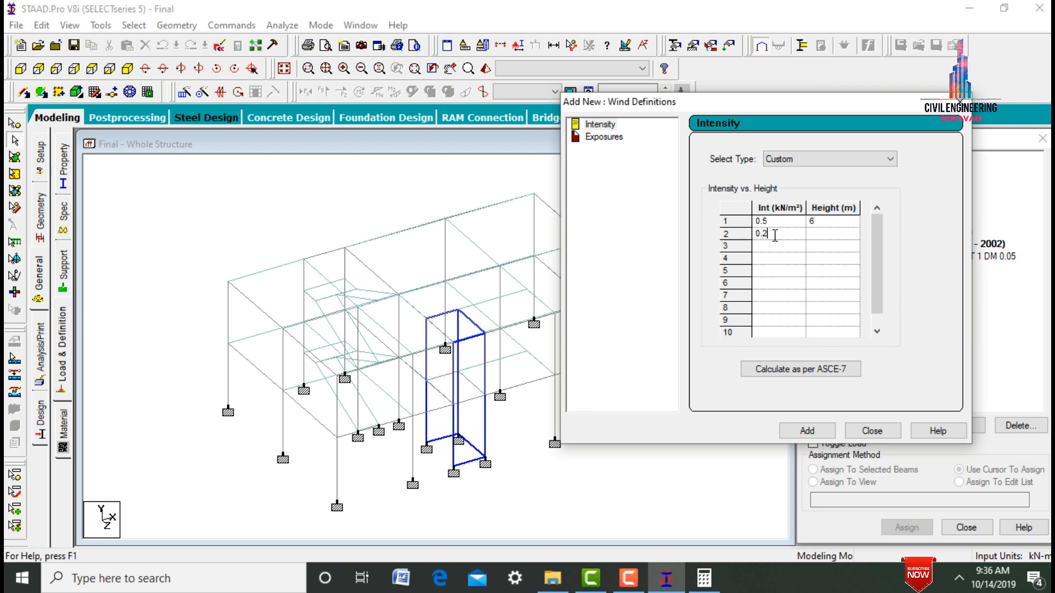
{"action": "key", "text": "Tab"}
{"action": "type", "text": "3"}
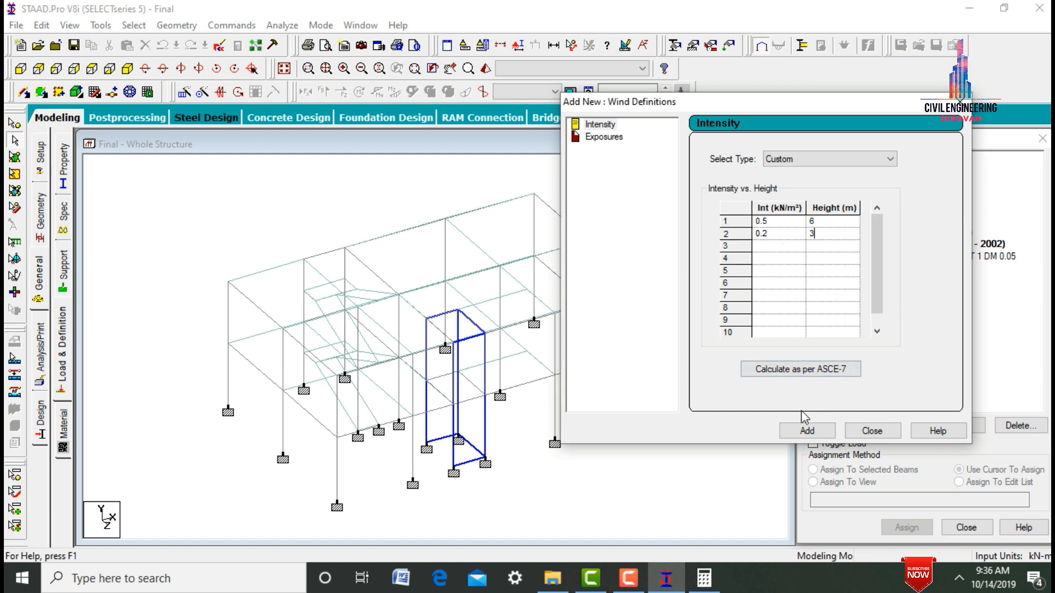
{"action": "left_click", "coordinate": [806, 431]}
- Add an exposure factor of 1 to the WIND 1 definition and assign it to the whole view
{"action": "double_click", "coordinate": [714, 206]}
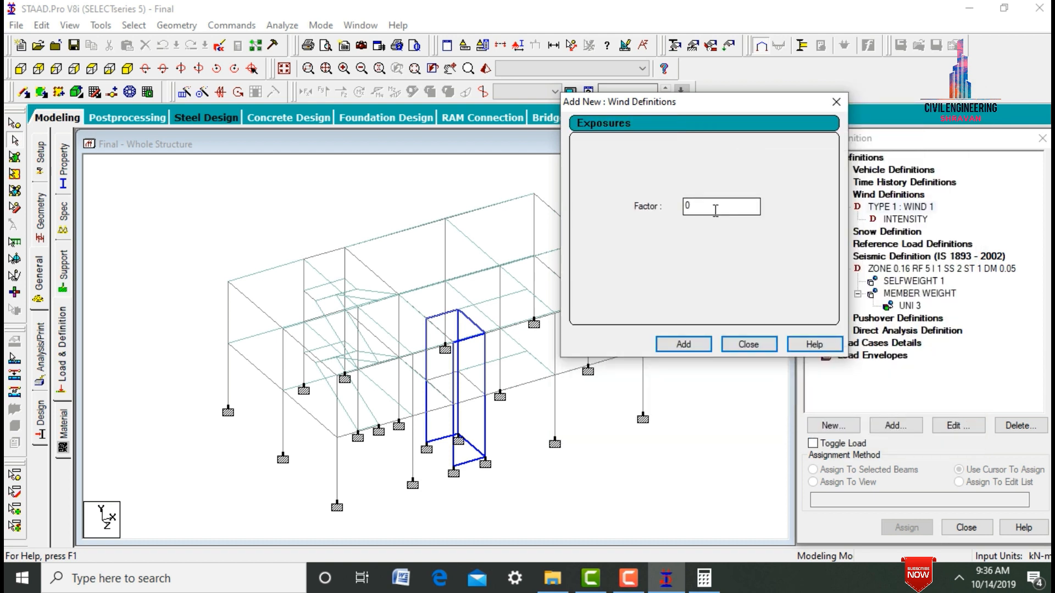
{"action": "type", "text": "1"}
{"action": "key", "text": "Return"}
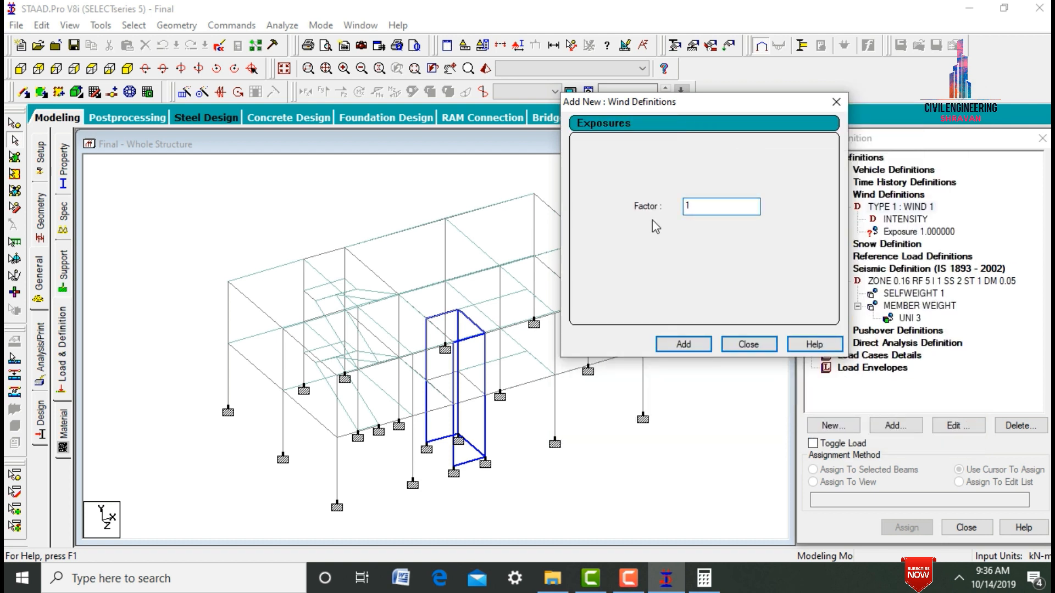
{"action": "left_click", "coordinate": [748, 344]}
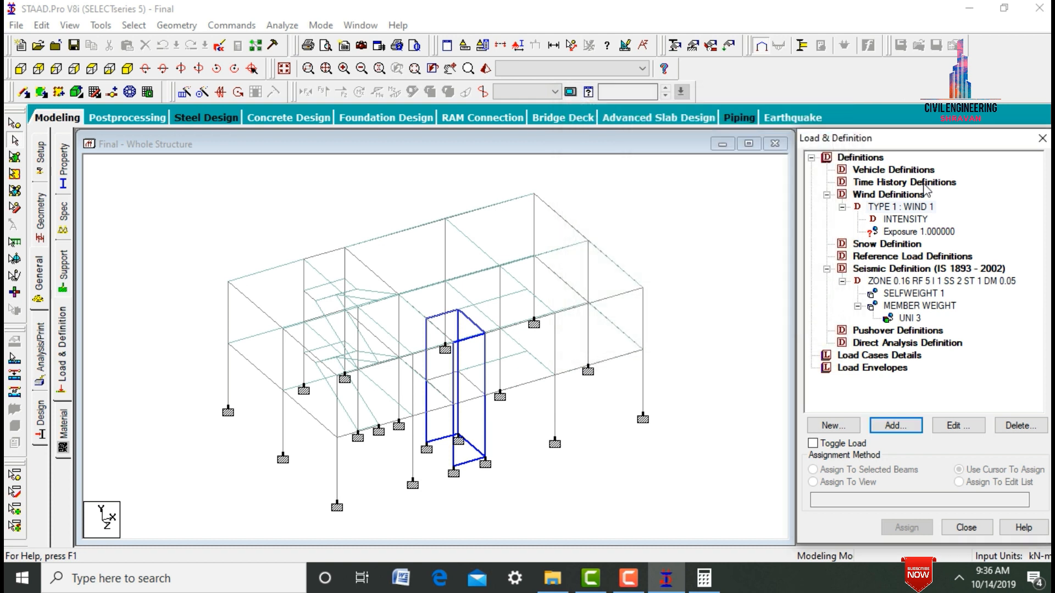
{"action": "left_click", "coordinate": [915, 232]}
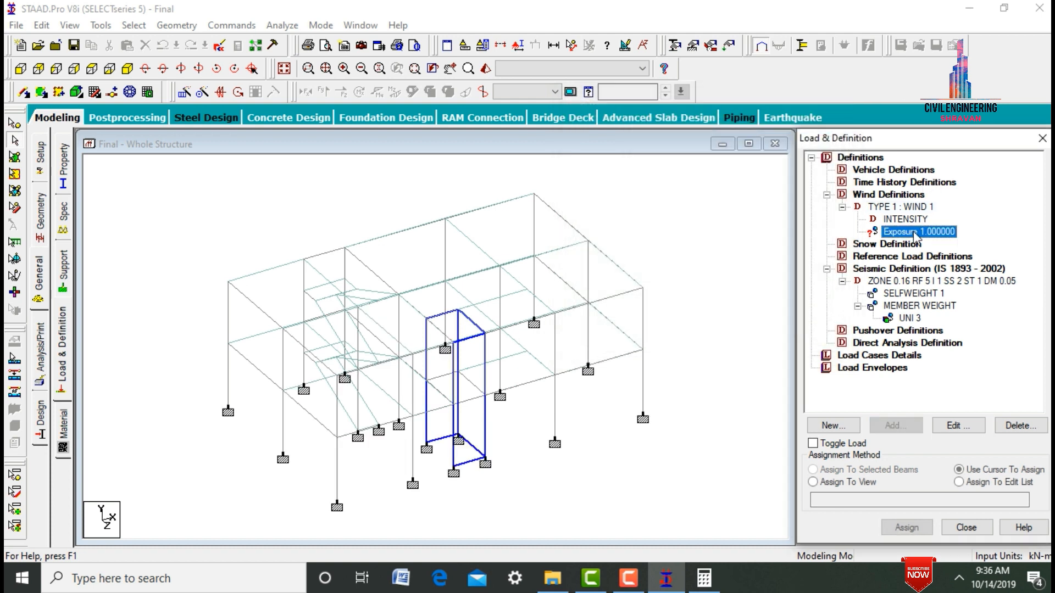
{"action": "left_click", "coordinate": [866, 483]}
{"action": "left_click", "coordinate": [895, 528]}
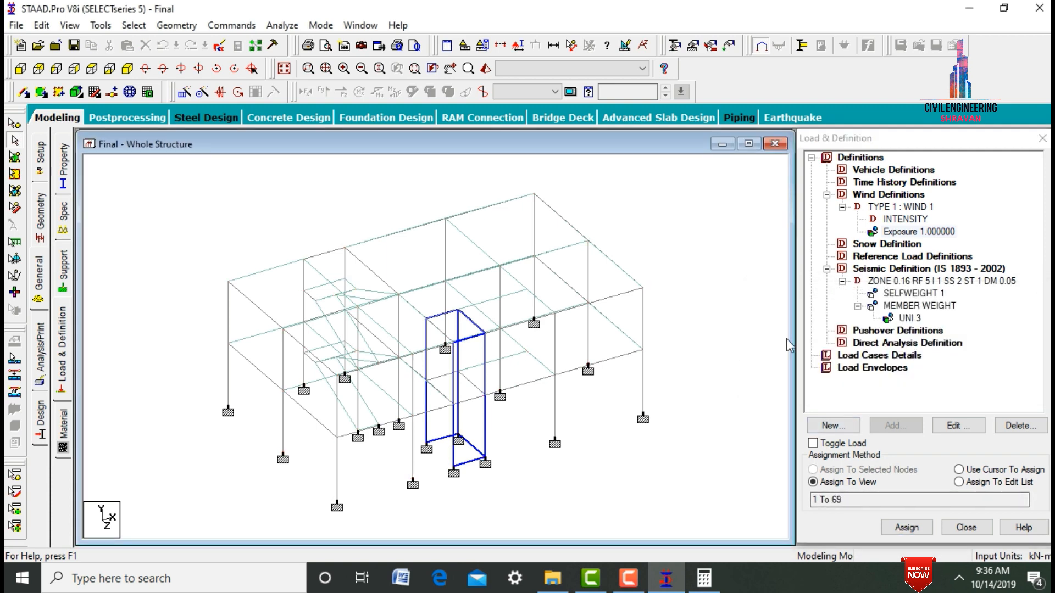
- Add primary load case 1 with the loading type Seismic and the title EQX
{"action": "left_click", "coordinate": [850, 358]}
{"action": "left_click", "coordinate": [895, 426]}
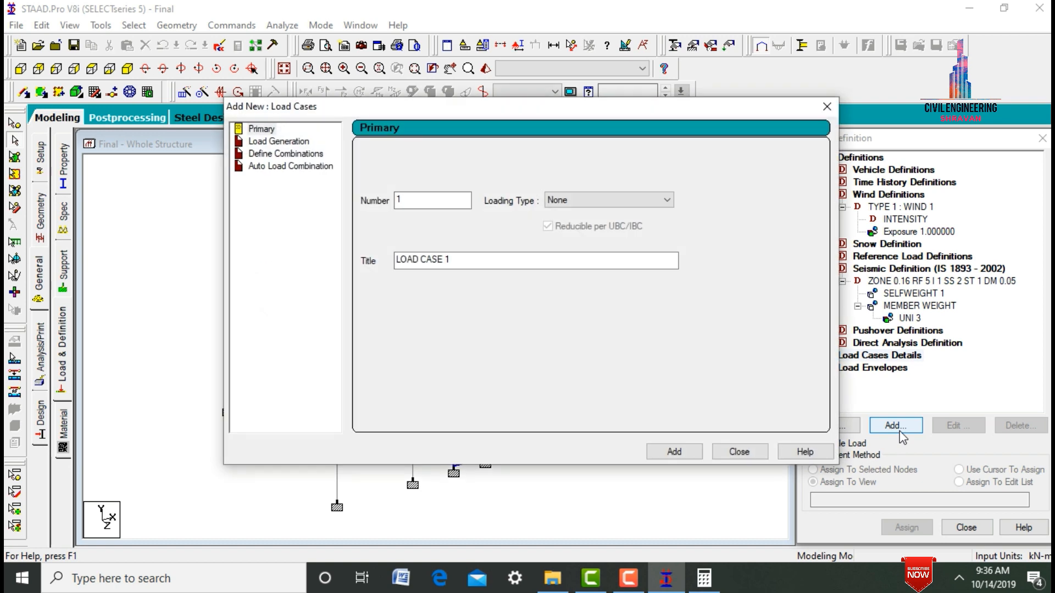
{"action": "left_click", "coordinate": [649, 200]}
{"action": "left_click", "coordinate": [585, 255]}
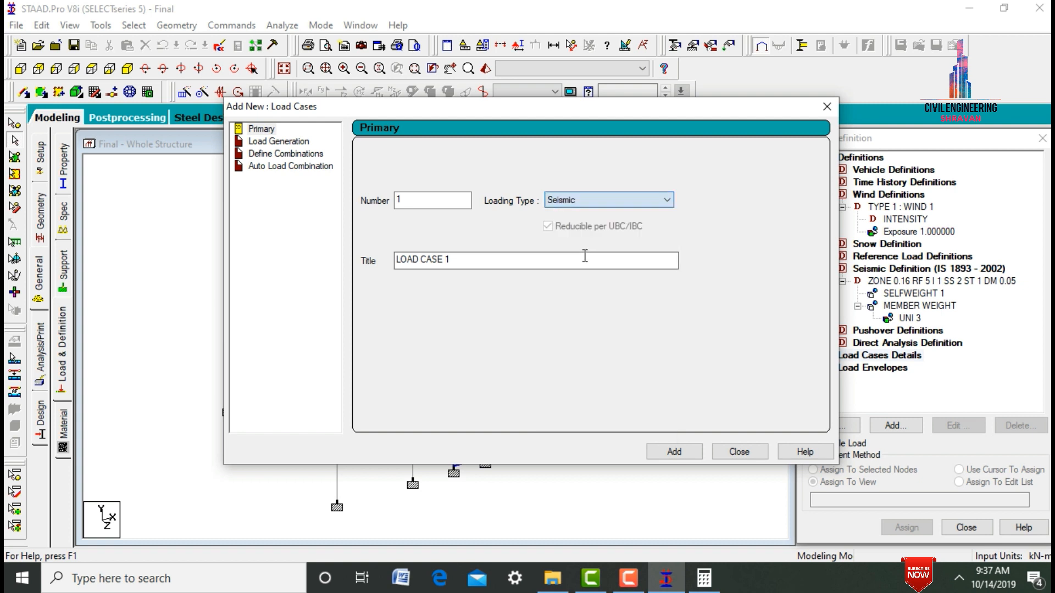
{"action": "left_click_drag", "start_coordinate": [474, 260], "coordinate": [320, 267]}
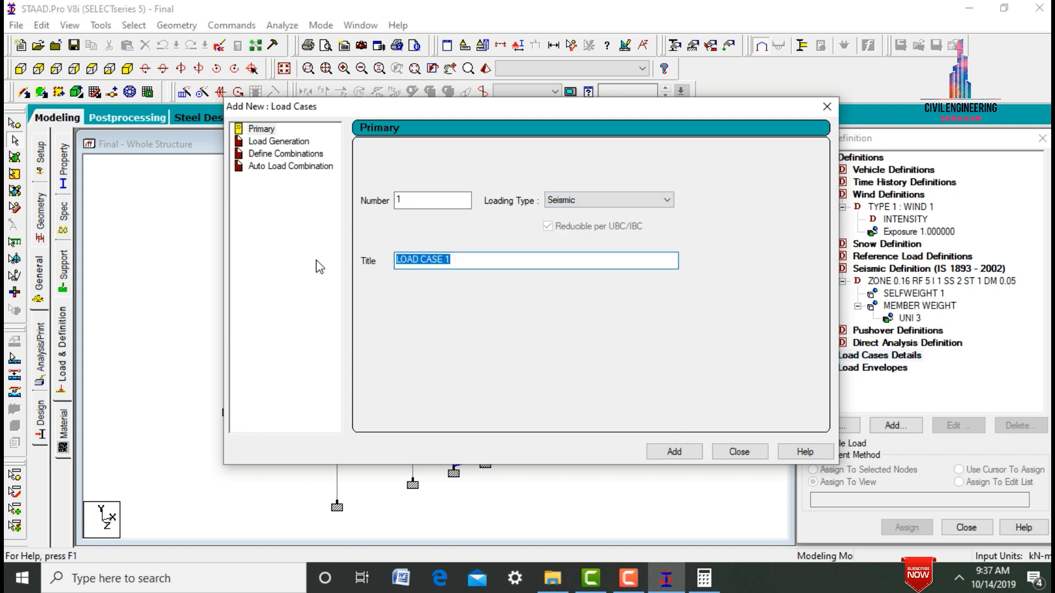
{"action": "type", "text": "EQX"}
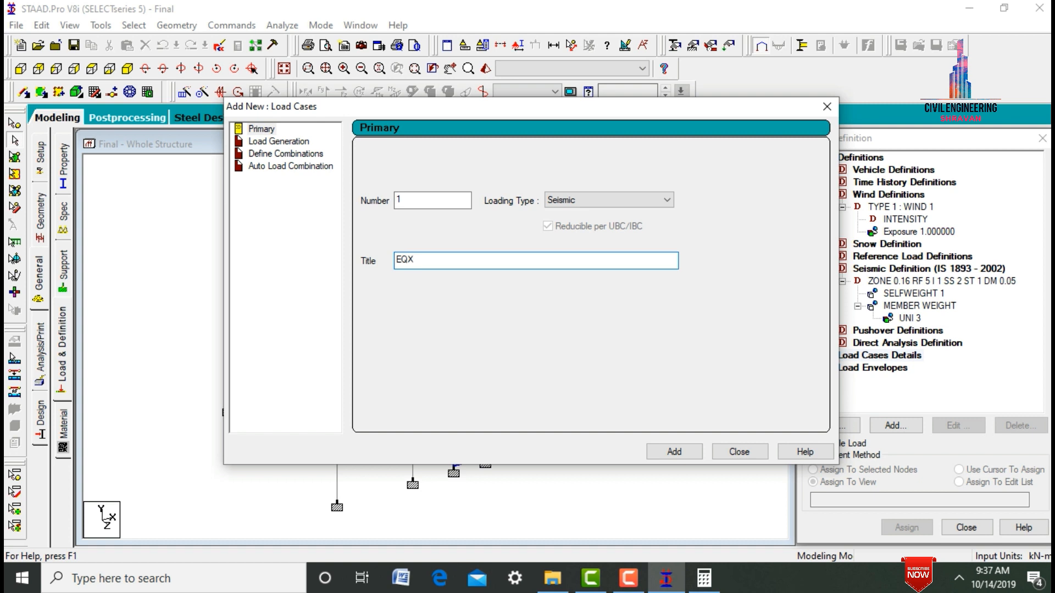
{"action": "left_click", "coordinate": [677, 453]}
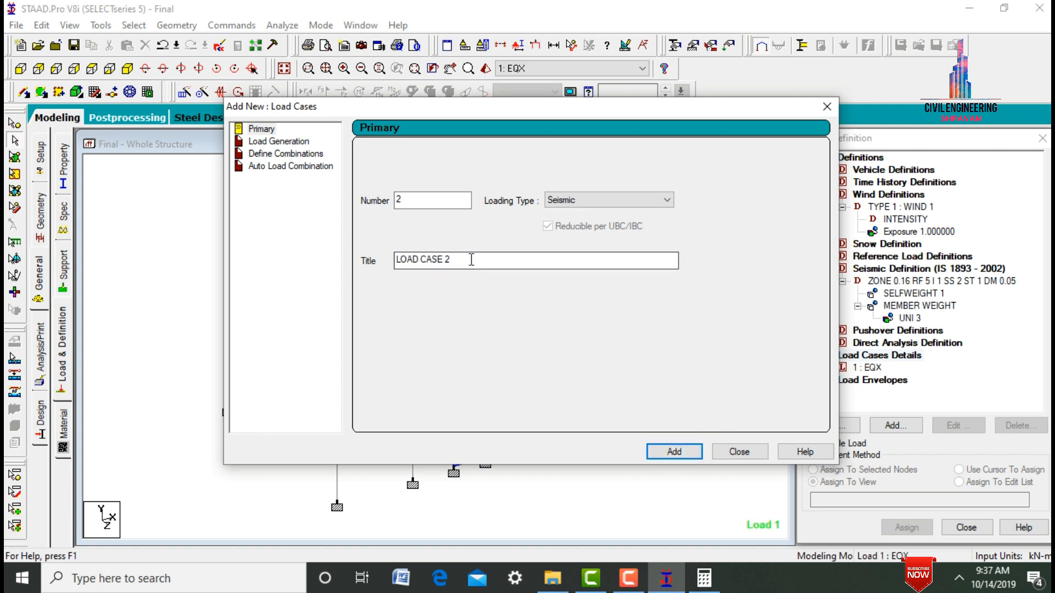
- Add a second seismic primary load case titled EQZ
{"action": "left_click_drag", "start_coordinate": [471, 260], "coordinate": [310, 248]}
{"action": "type", "text": "R"}
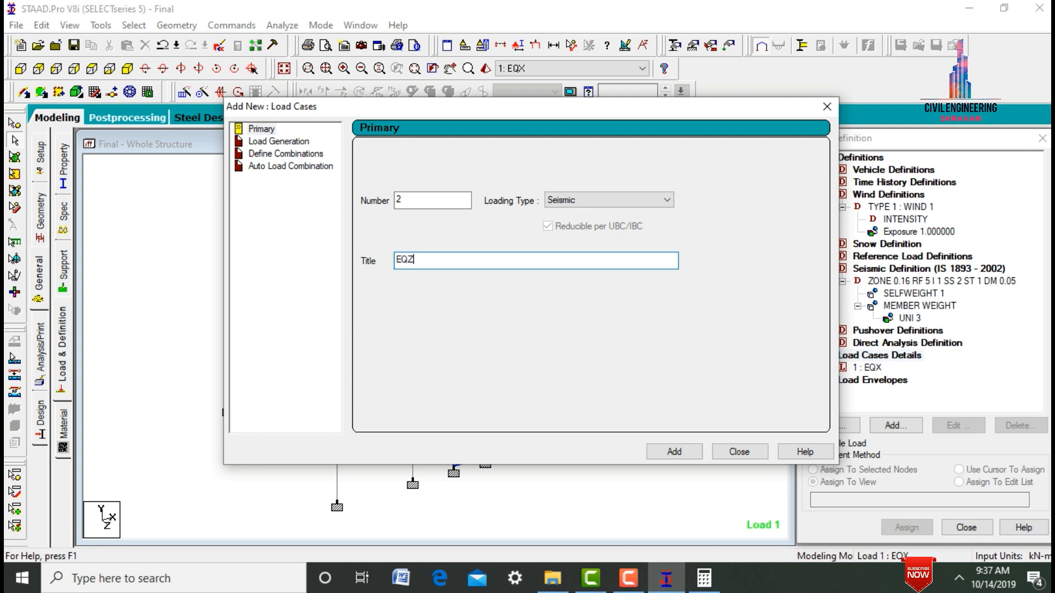
{"action": "key", "text": "Return"}
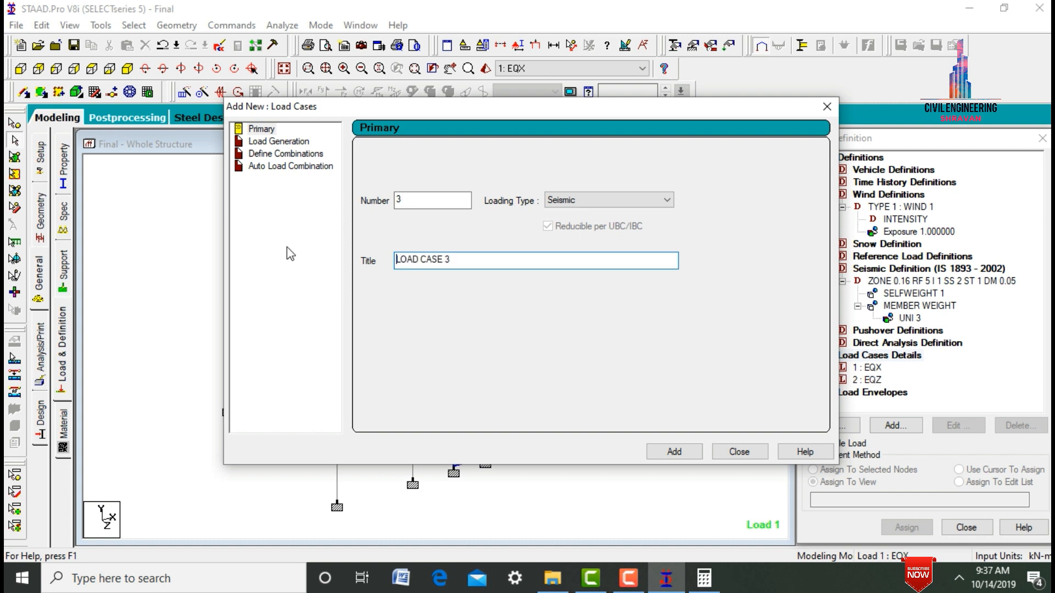
- Add primary load case 3 with the loading type Wind and the title W X
{"action": "left_click", "coordinate": [570, 199]}
{"action": "left_click", "coordinate": [570, 201]}
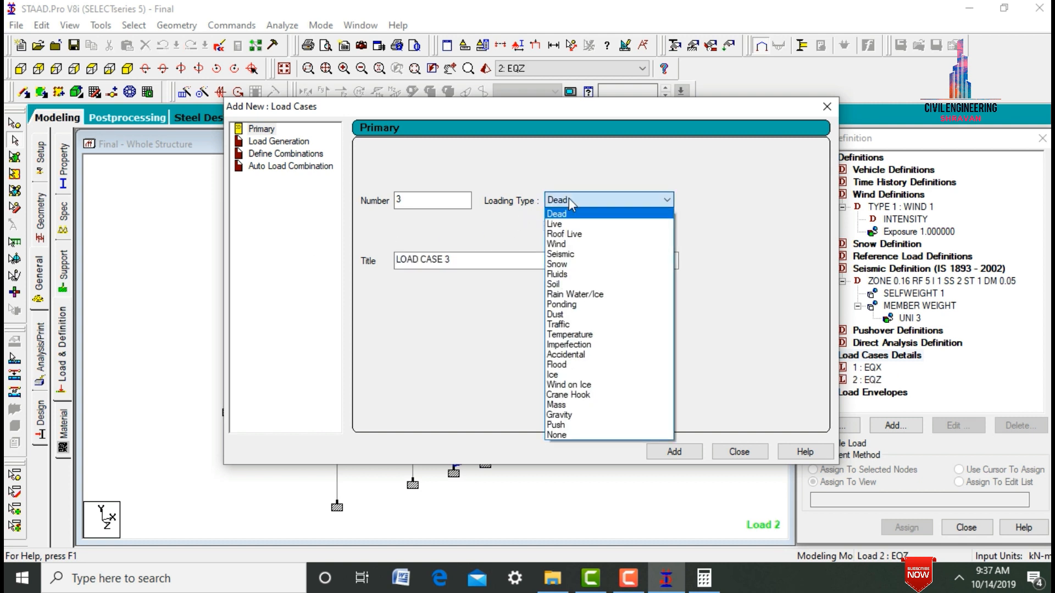
{"action": "left_click", "coordinate": [579, 250]}
{"action": "left_click", "coordinate": [425, 261]}
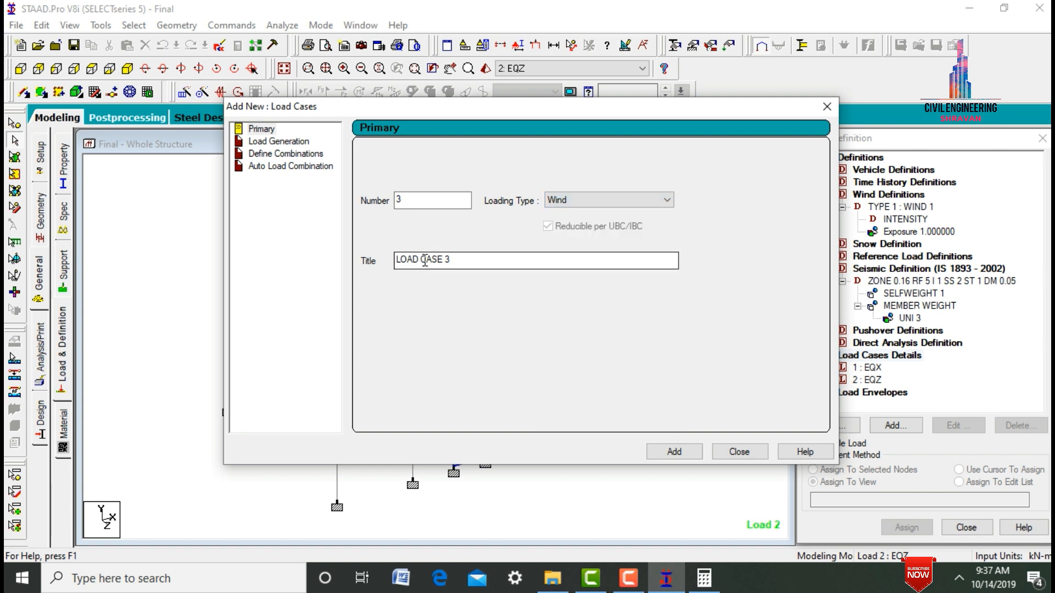
{"action": "left_click_drag", "start_coordinate": [464, 260], "coordinate": [318, 280]}
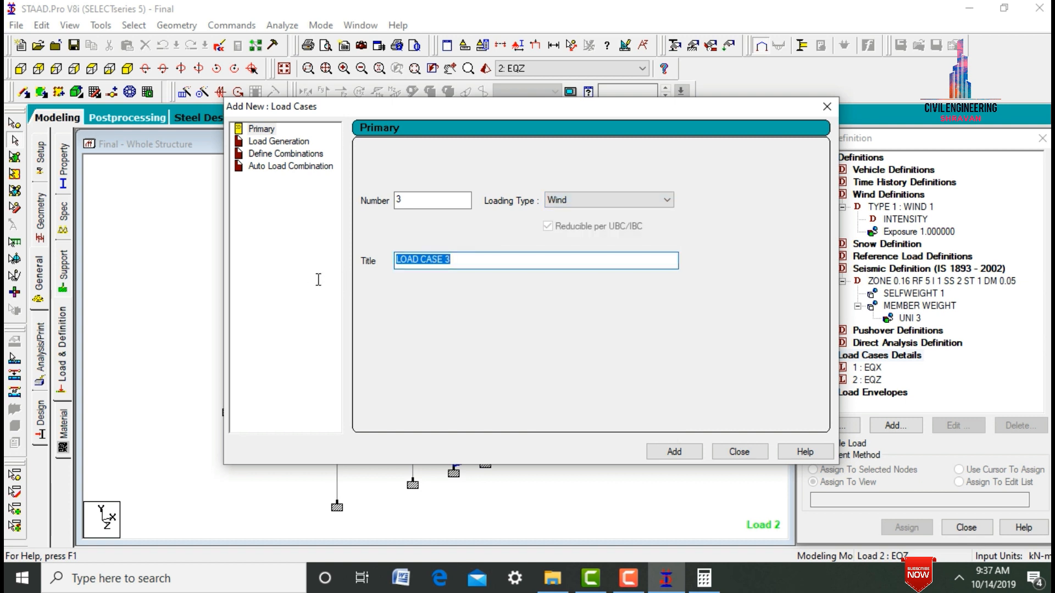
{"action": "type", "text": "W X"}
{"action": "key", "text": "Return"}
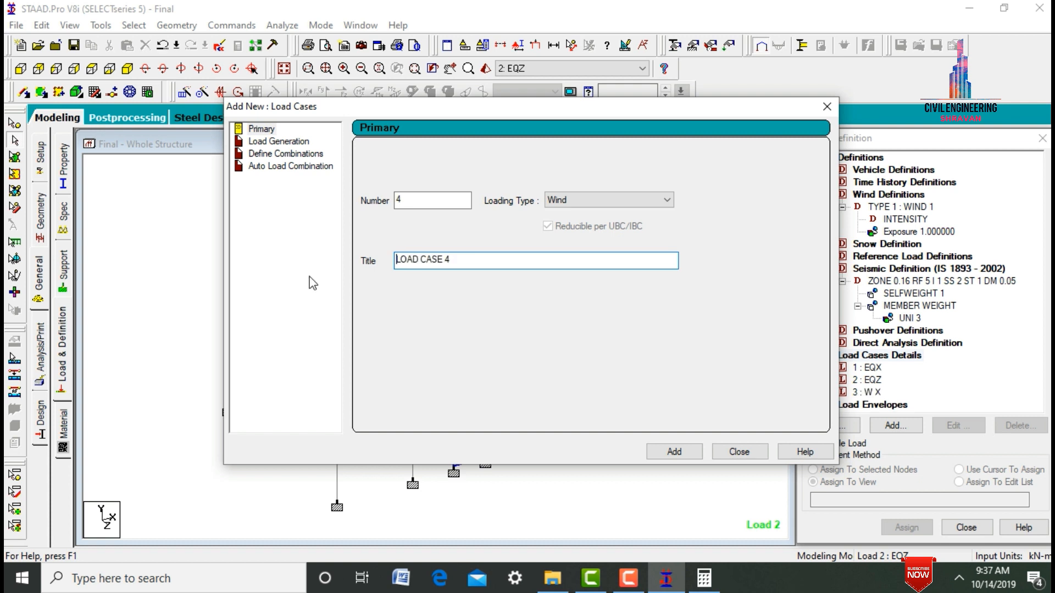
- Add a second wind primary load case titled W Z
{"action": "key", "text": "shift+Home"}
{"action": "key", "text": "BackSpace"}
{"action": "type", "text": "W Z"}
{"action": "key", "text": "Return"}
- Add primary load case 5 with the loading type Dead and the title DL
{"action": "left_click", "coordinate": [656, 201]}
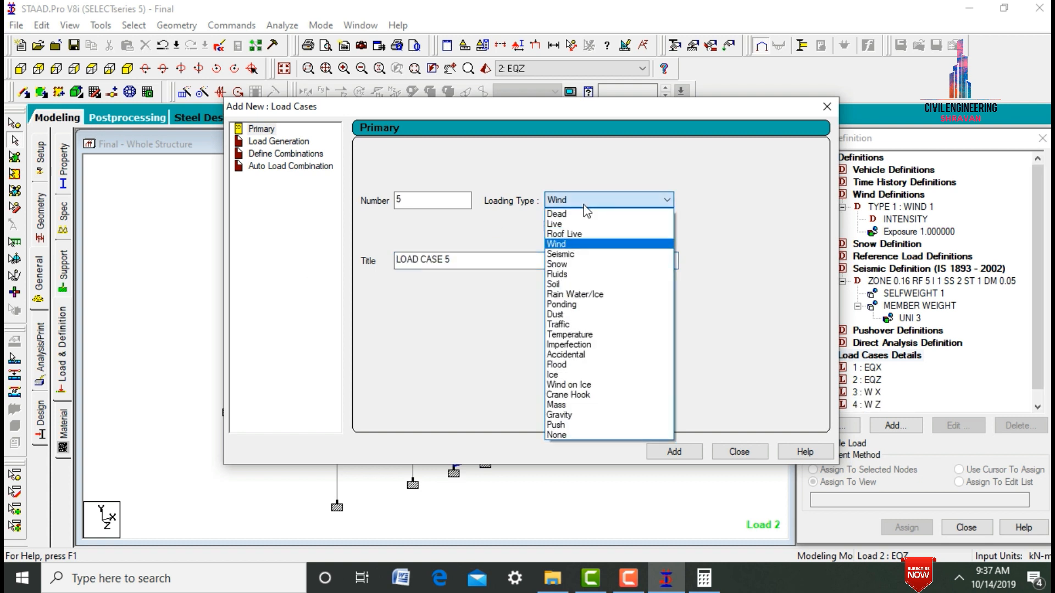
{"action": "left_click", "coordinate": [575, 217]}
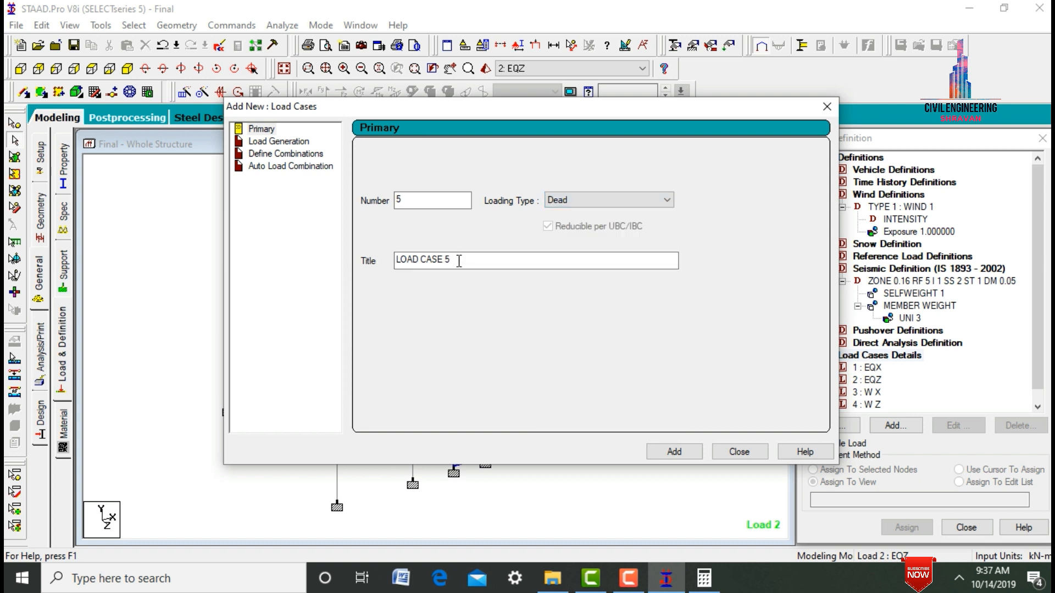
{"action": "left_click_drag", "start_coordinate": [459, 261], "coordinate": [346, 261]}
{"action": "type", "text": "D"}
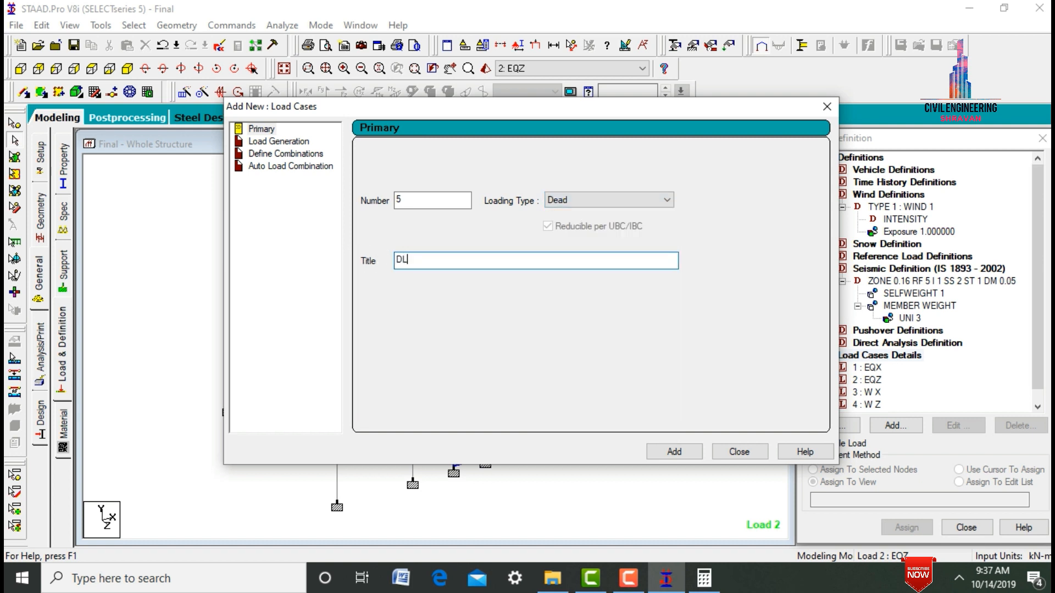
{"action": "type", "text": "L"}
{"action": "key", "text": "Return"}
- Add primary load case 6 with the loading type Live and the title LL, and finish creating load cases
{"action": "left_click", "coordinate": [558, 202]}
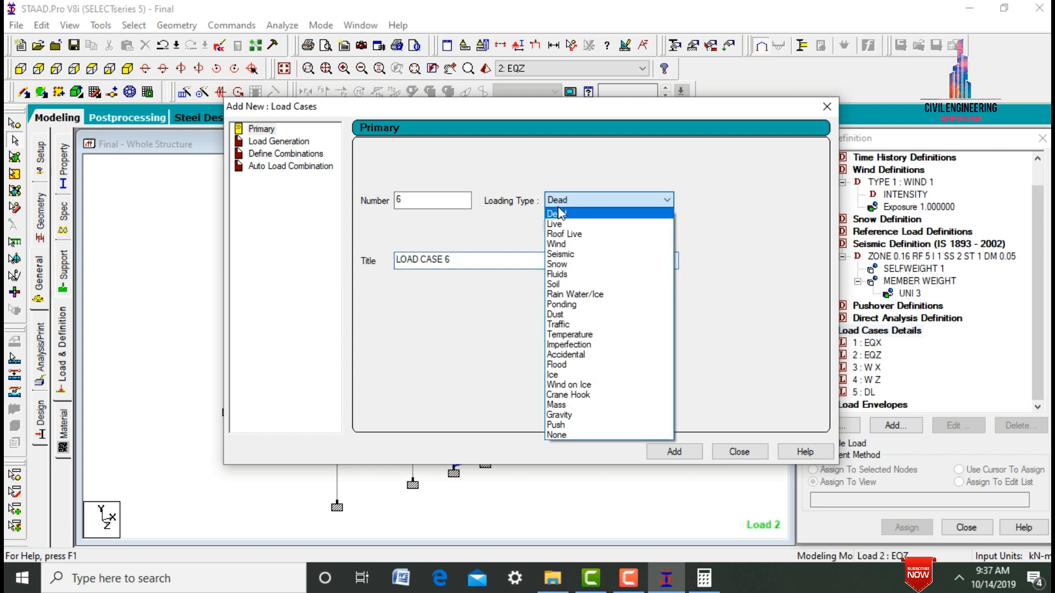
{"action": "left_click", "coordinate": [563, 225]}
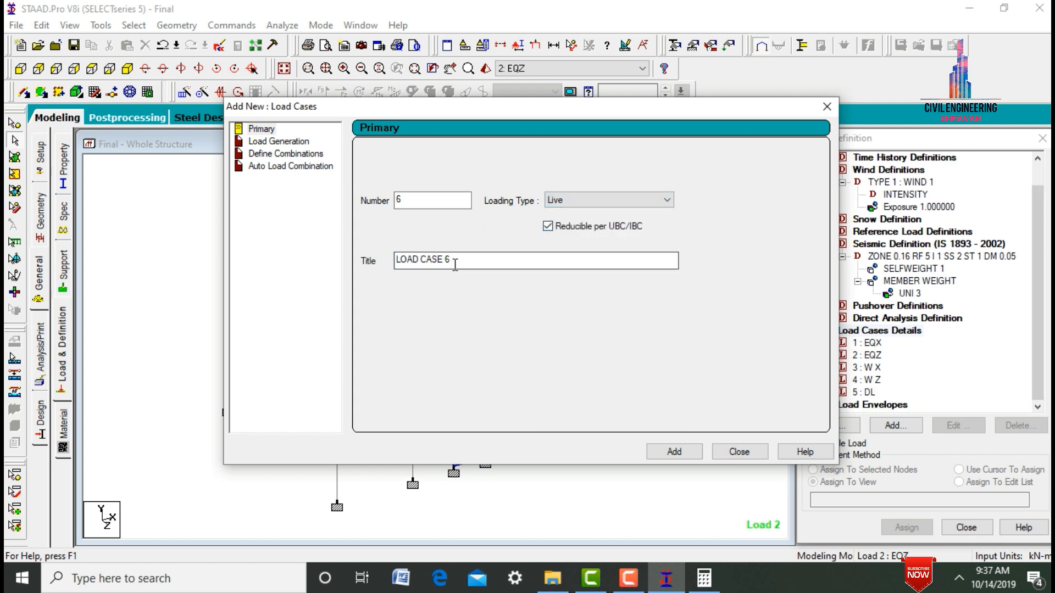
{"action": "left_click_drag", "start_coordinate": [454, 260], "coordinate": [341, 268]}
{"action": "type", "text": "LL"}
{"action": "key", "text": "Return"}
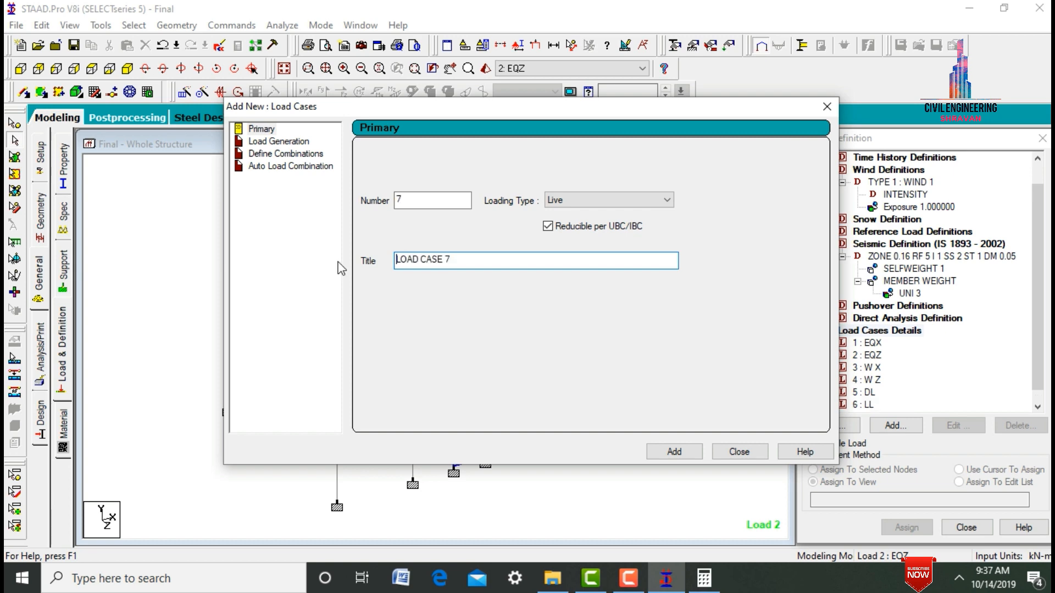
{"action": "left_click", "coordinate": [739, 452]}
- Add a seismic load in the X direction with factor 1 to load case EQX
{"action": "left_click", "coordinate": [873, 344]}
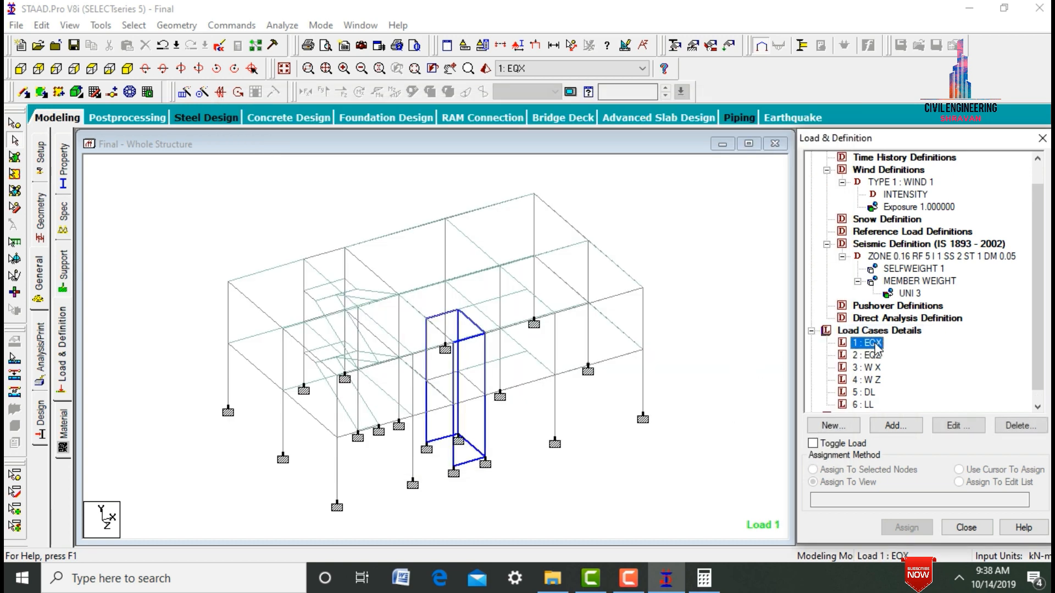
{"action": "left_click", "coordinate": [891, 426]}
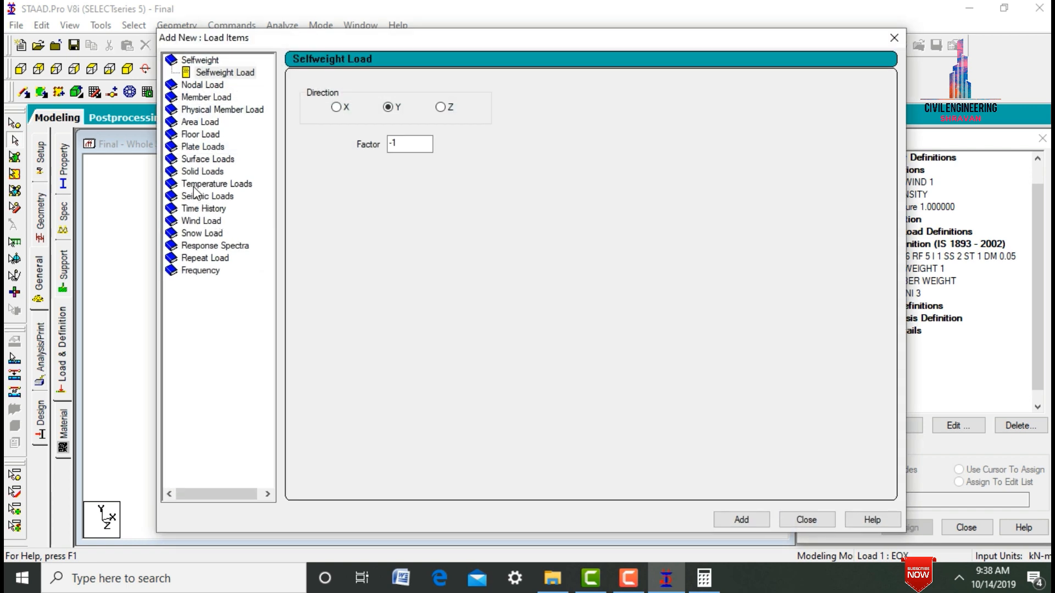
{"action": "left_click", "coordinate": [204, 199]}
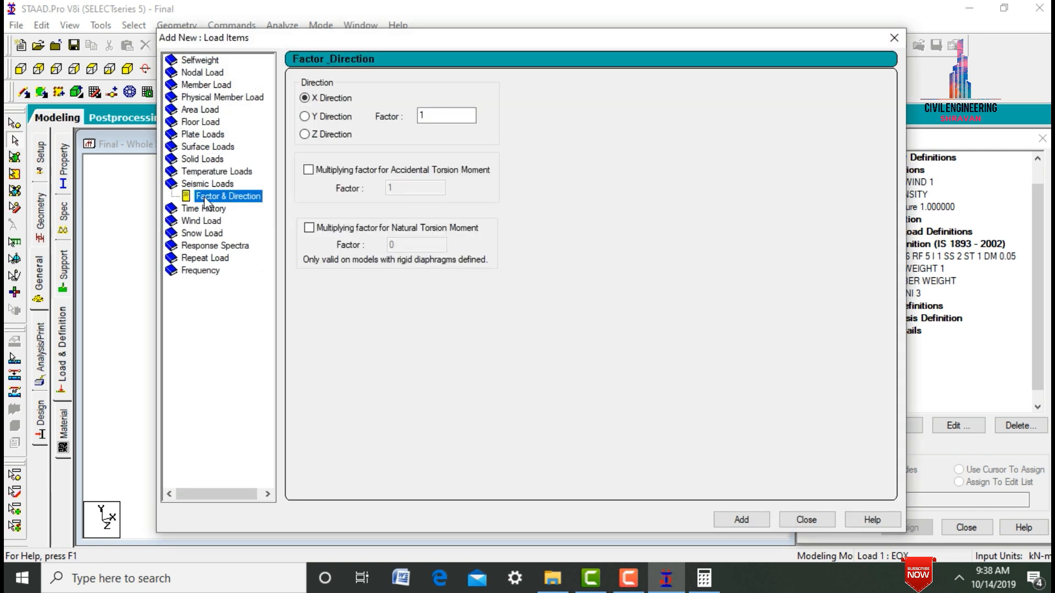
{"action": "left_click", "coordinate": [316, 100]}
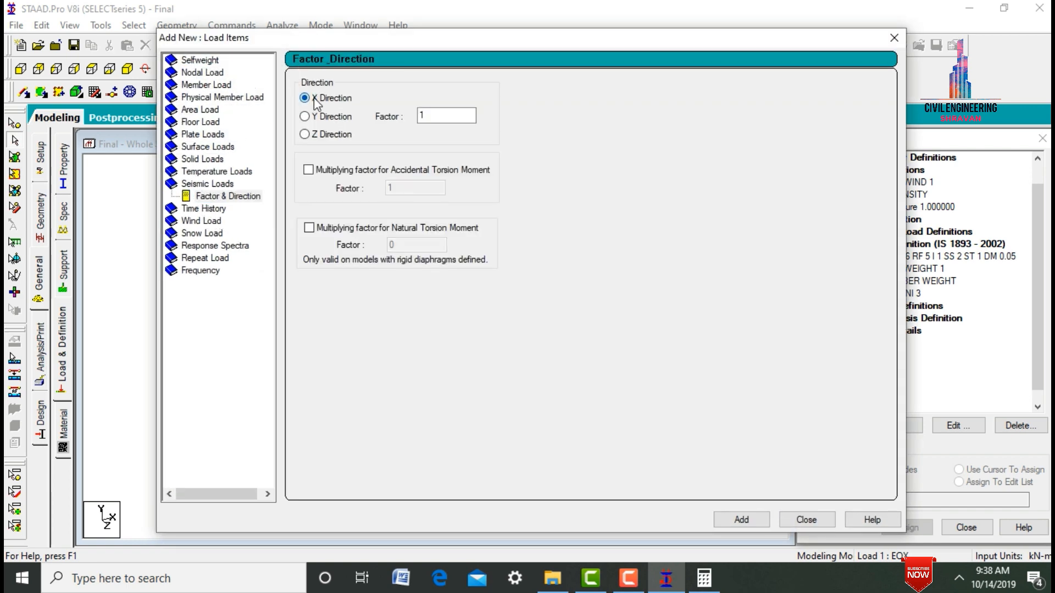
{"action": "left_click", "coordinate": [741, 519]}
- Add a seismic load in the Z direction with factor 1 to load case EQZ
{"action": "left_click", "coordinate": [872, 367]}
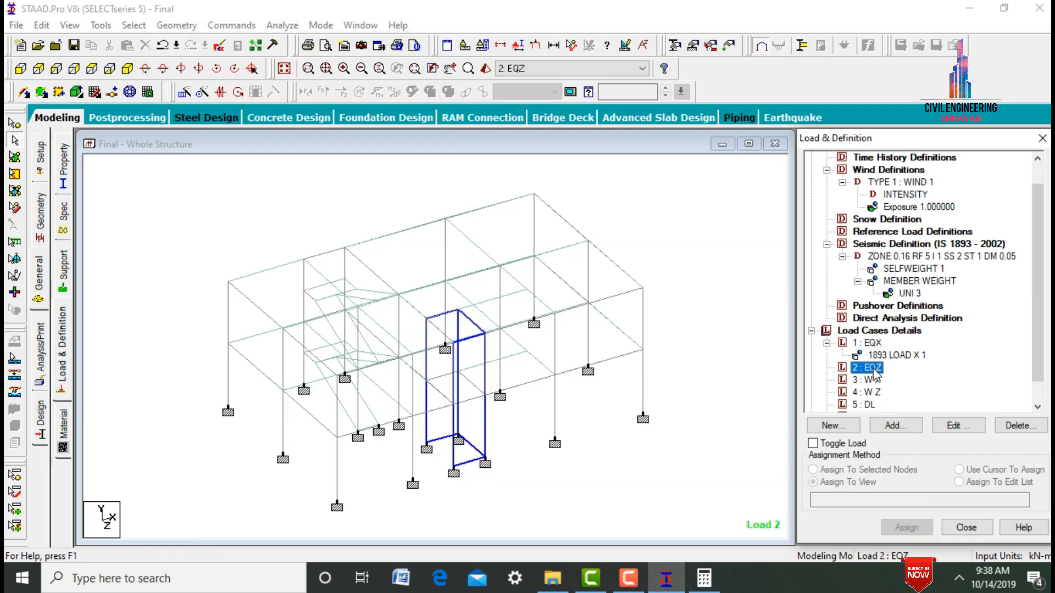
{"action": "left_click", "coordinate": [895, 425]}
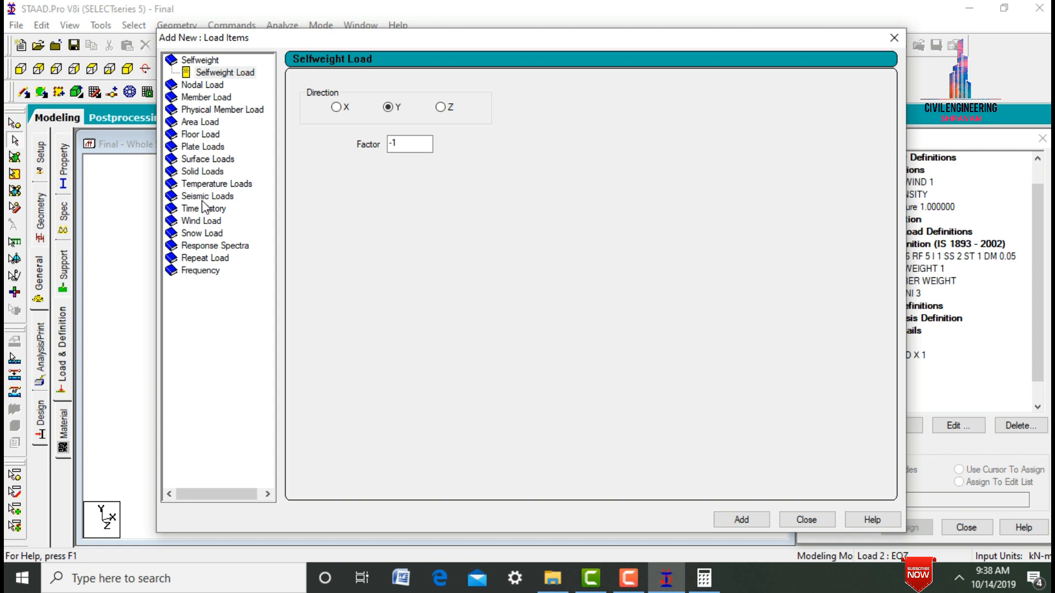
{"action": "left_click", "coordinate": [204, 197]}
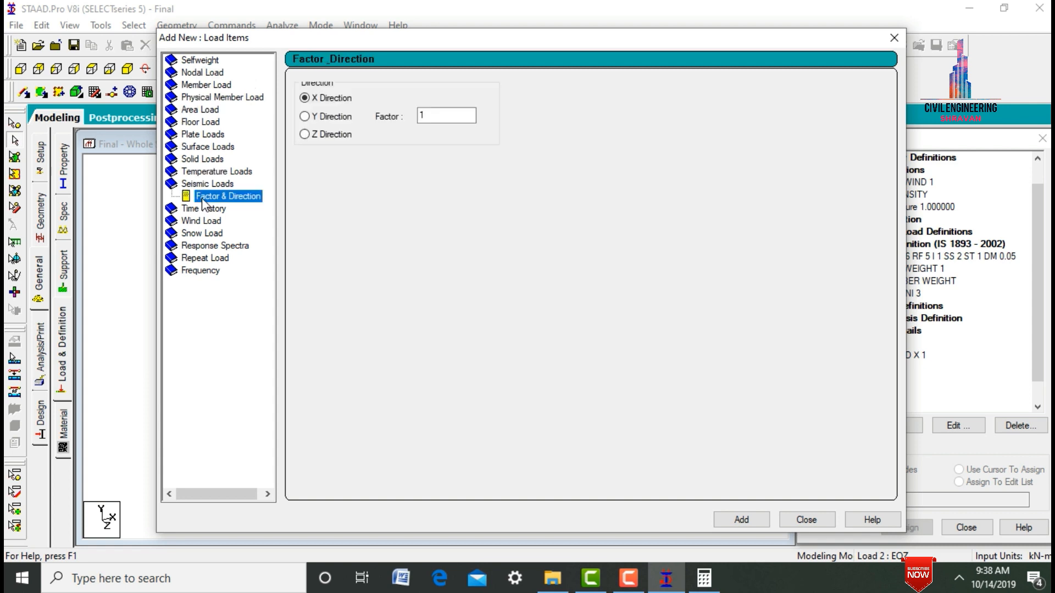
{"action": "left_click", "coordinate": [321, 134]}
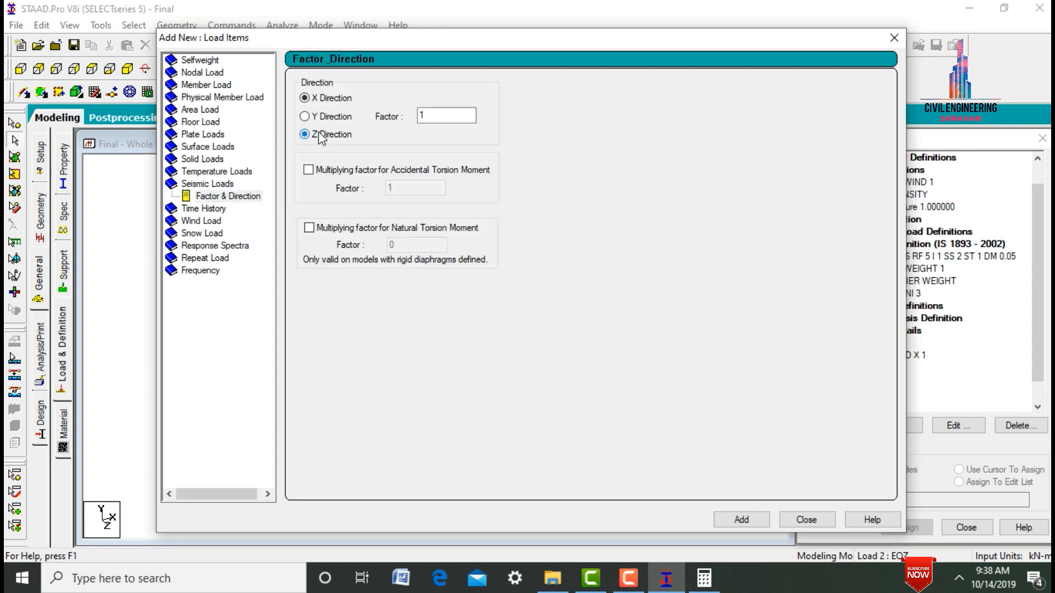
{"action": "left_click", "coordinate": [739, 519]}
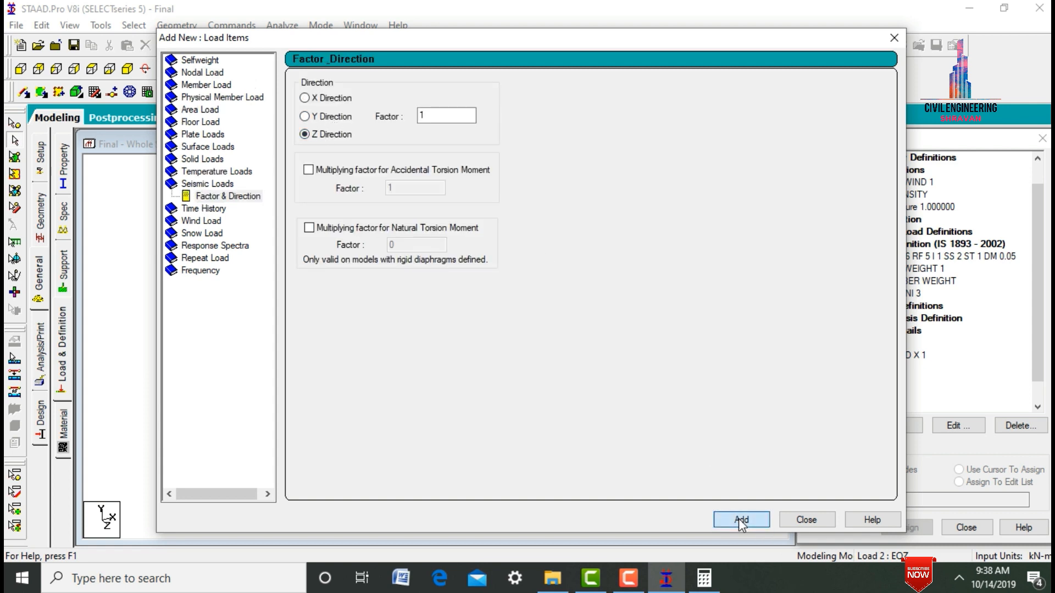
{"action": "left_click", "coordinate": [805, 520]}
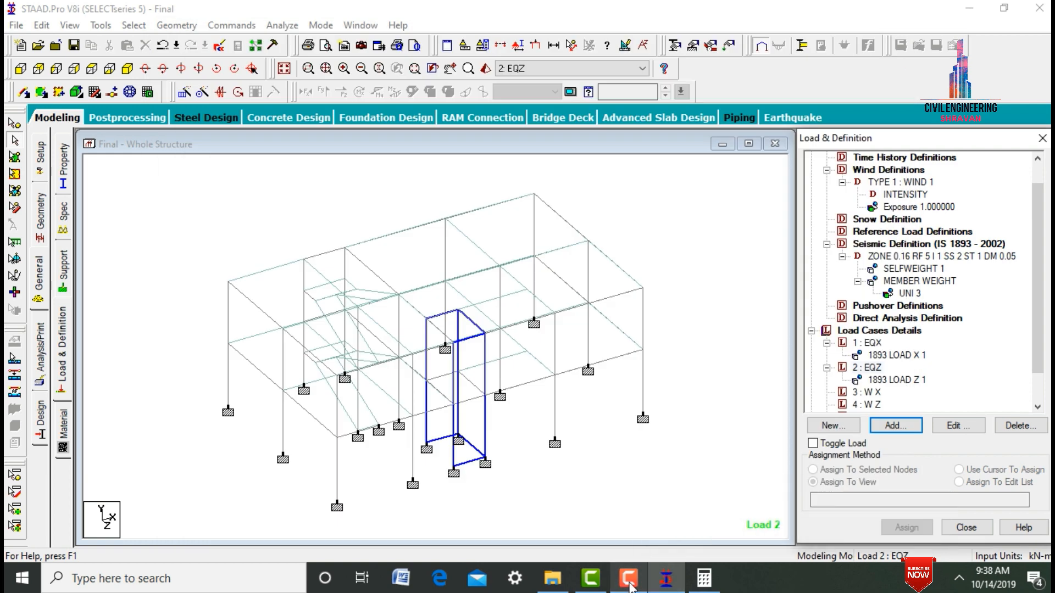
- Add two Type 1 wind loads on the X windward face to load case W X, with factors 1 and -1
{"action": "left_click", "coordinate": [869, 392]}
{"action": "left_click", "coordinate": [896, 427]}
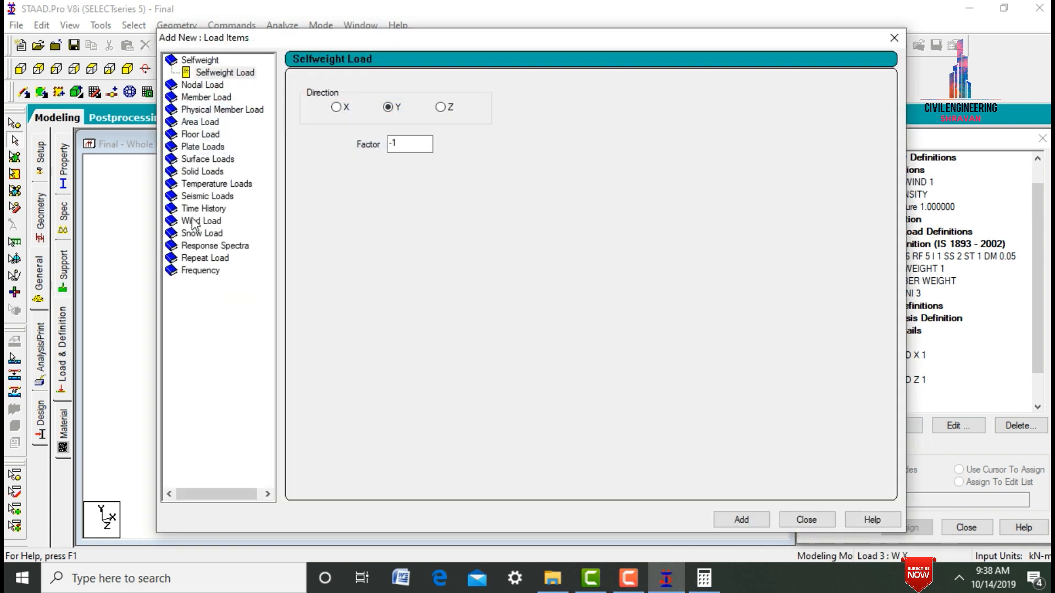
{"action": "left_click", "coordinate": [193, 220]}
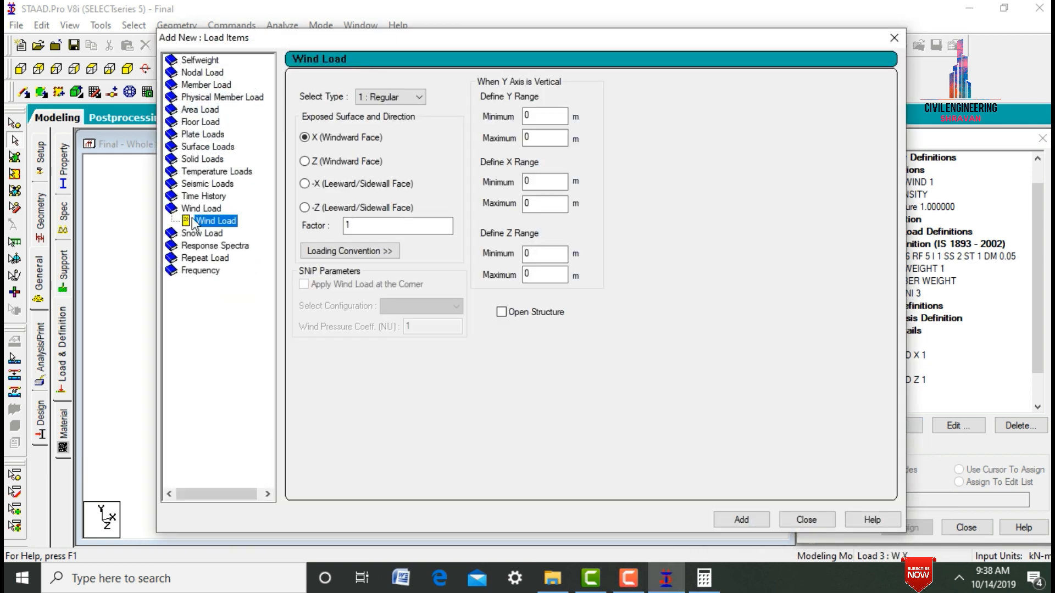
{"action": "left_click", "coordinate": [742, 516]}
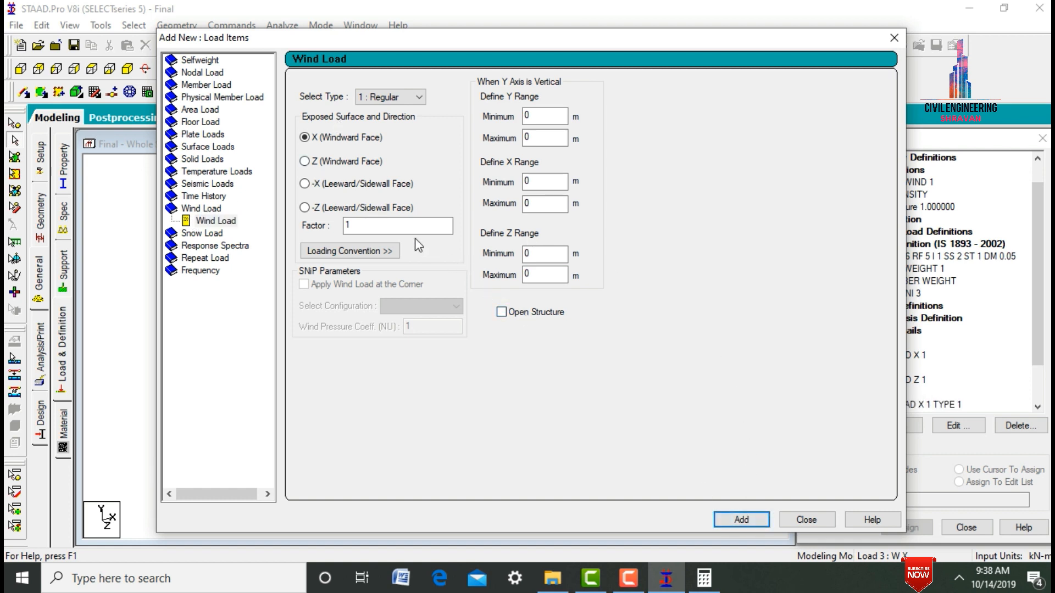
{"action": "left_click", "coordinate": [404, 228]}
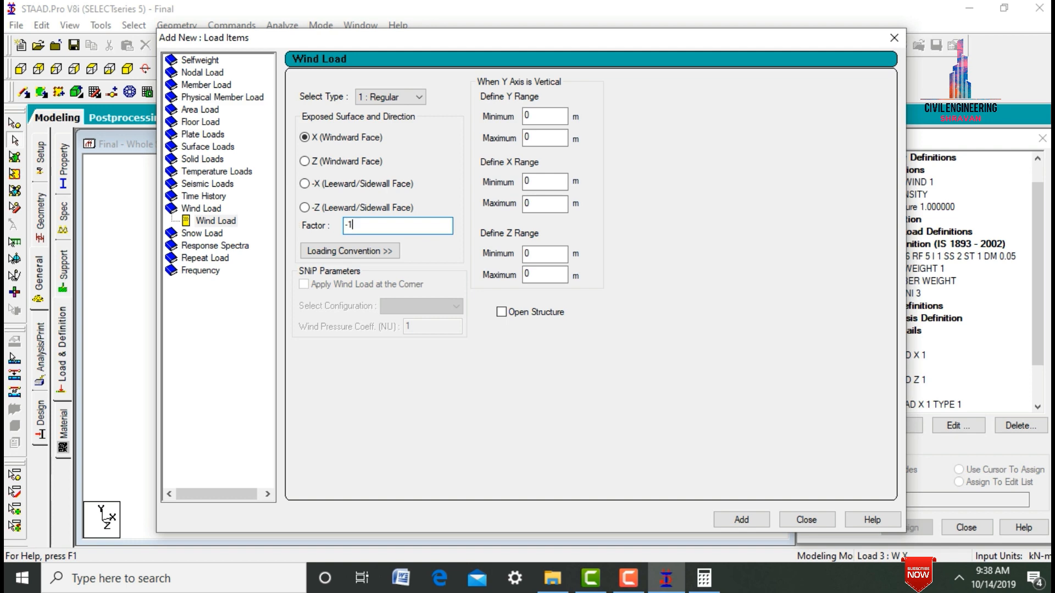
{"action": "key", "text": "Return"}
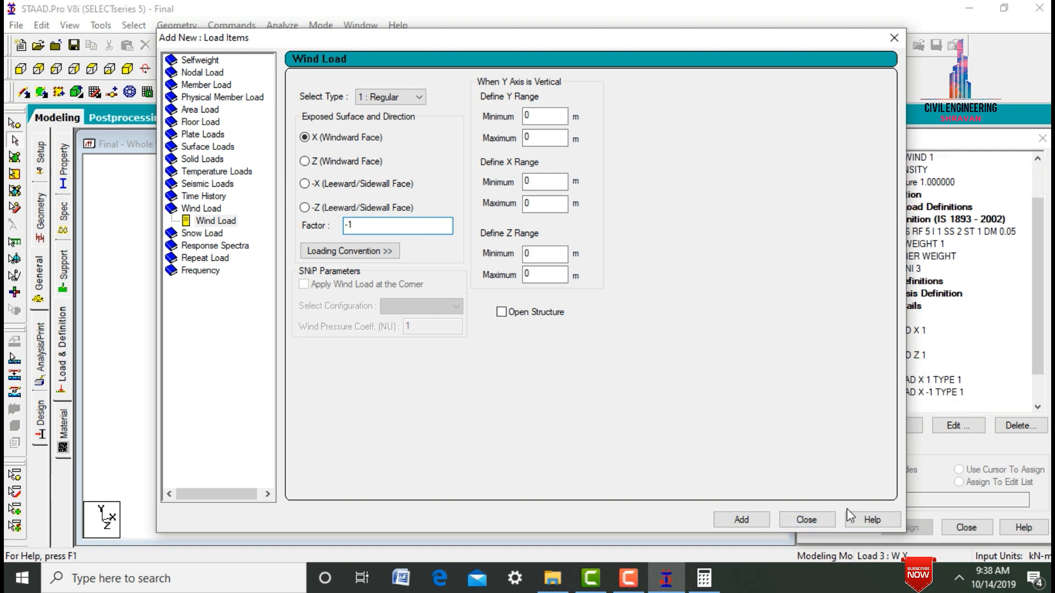
{"action": "left_click", "coordinate": [806, 520]}
- Add two Type 1 wind loads on the Z windward face to load case W Z, with factors 1 and -1
{"action": "left_click", "coordinate": [868, 405]}
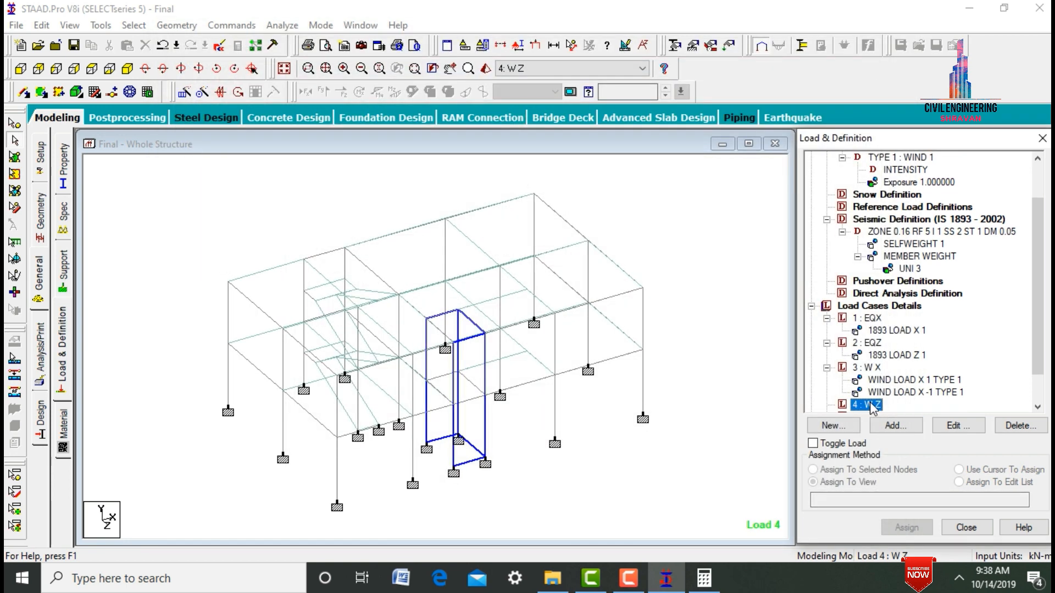
{"action": "left_click", "coordinate": [888, 425]}
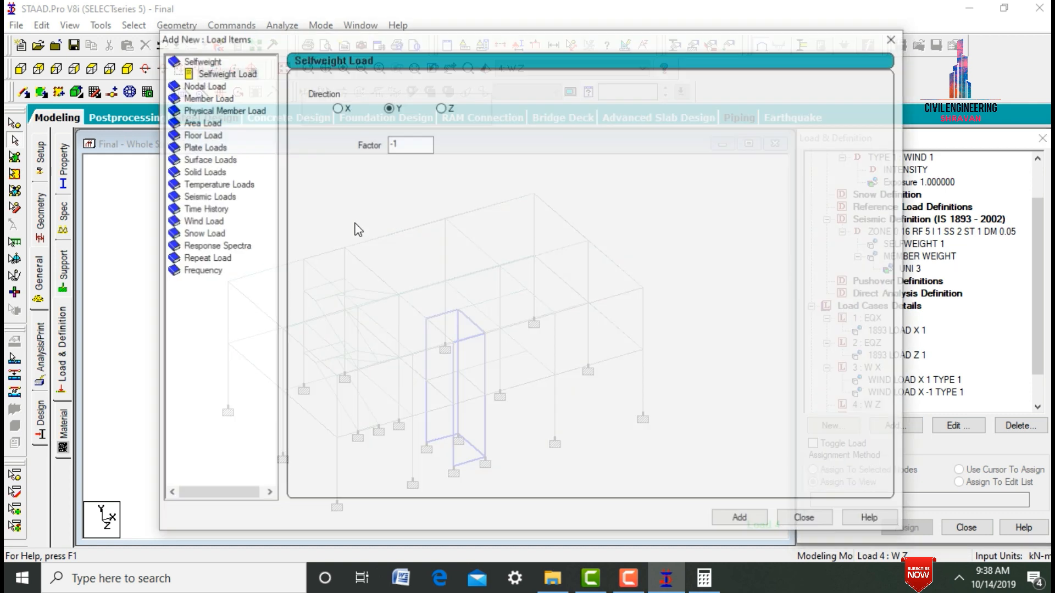
{"action": "left_click", "coordinate": [199, 221]}
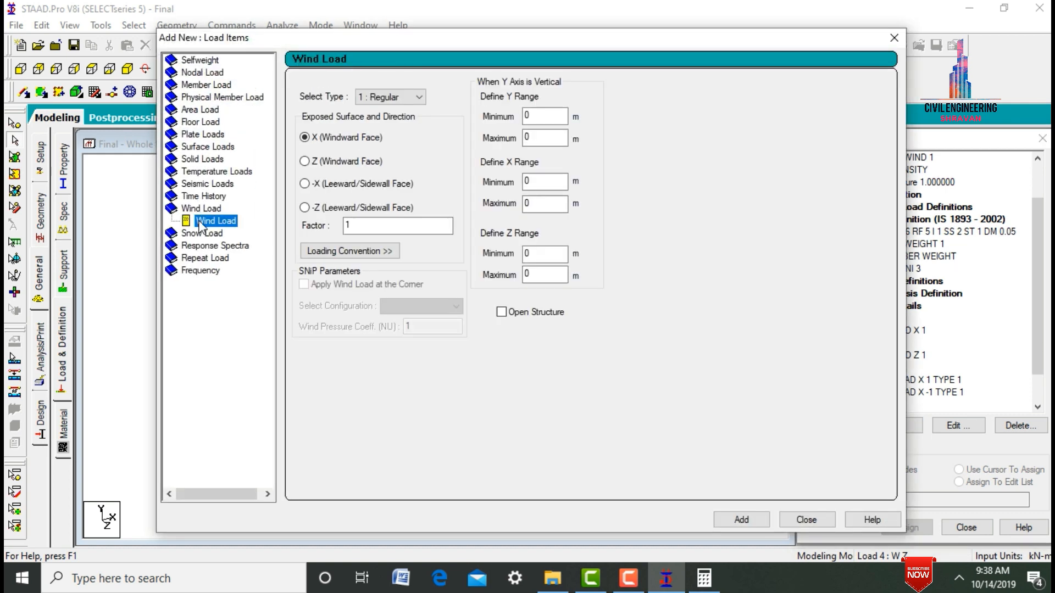
{"action": "left_click", "coordinate": [328, 161]}
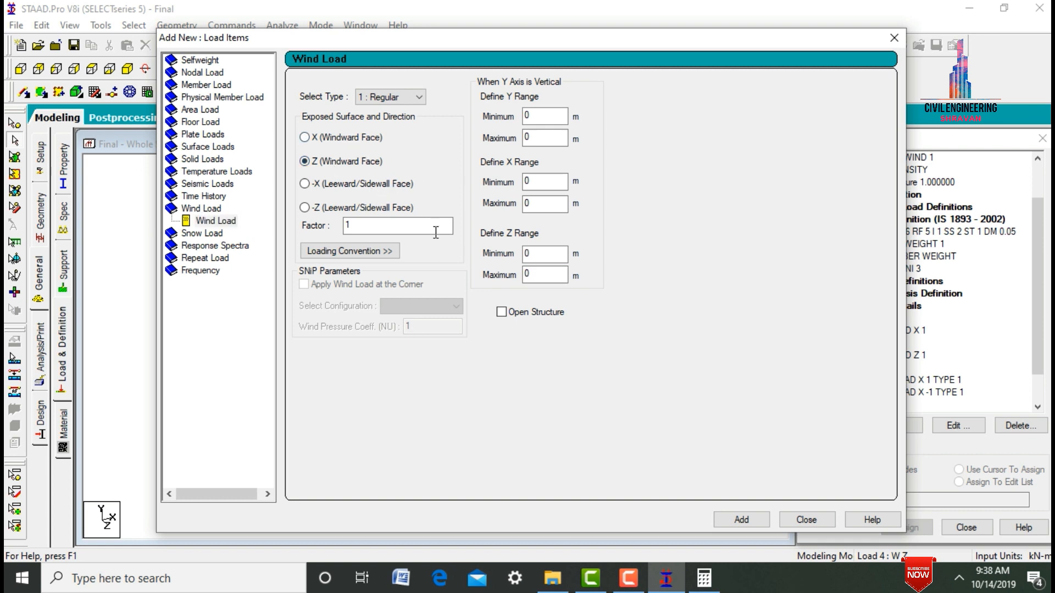
{"action": "left_click", "coordinate": [741, 520]}
{"action": "double_click", "coordinate": [393, 223]}
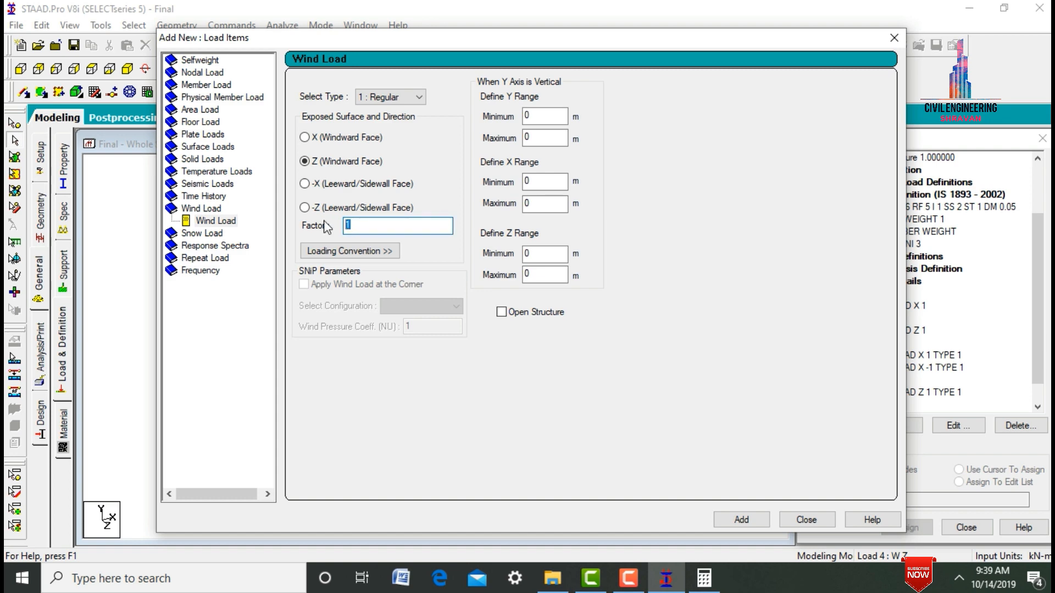
{"action": "type", "text": "-1"}
{"action": "key", "text": "Return"}
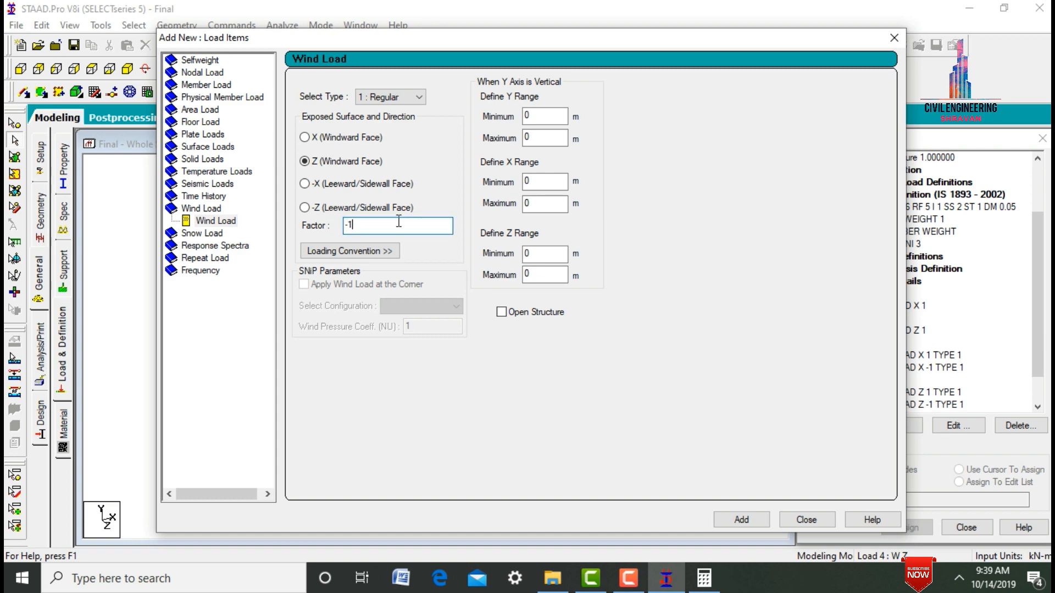
{"action": "left_click", "coordinate": [806, 520]}
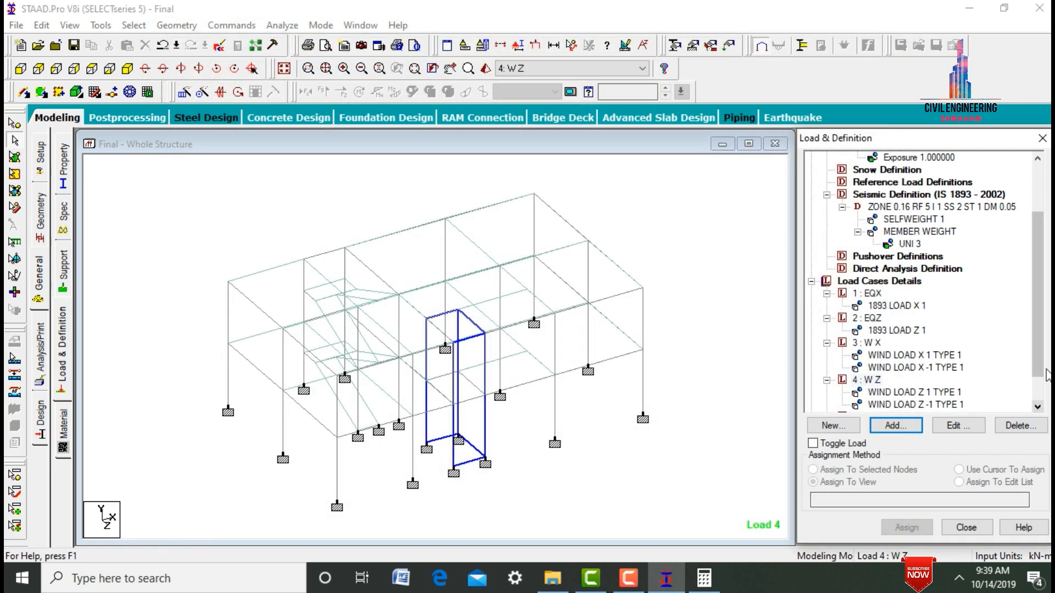
- Add a selfweight load in the Y direction with factor -1 to load case DL
{"action": "left_click_drag", "start_coordinate": [1037, 363], "coordinate": [1034, 400]}
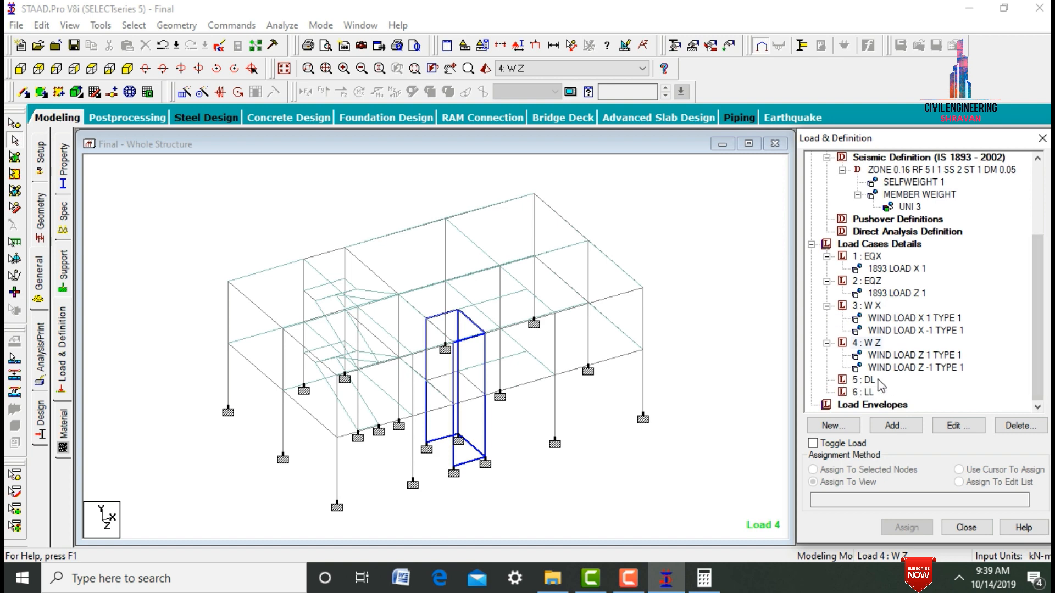
{"action": "left_click", "coordinate": [858, 380]}
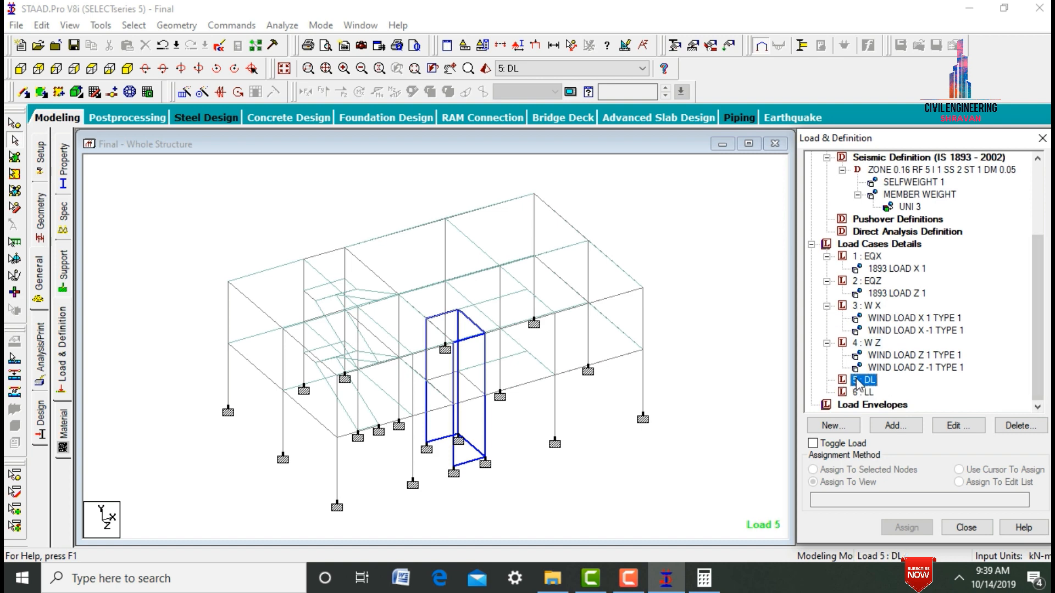
{"action": "left_click", "coordinate": [891, 423]}
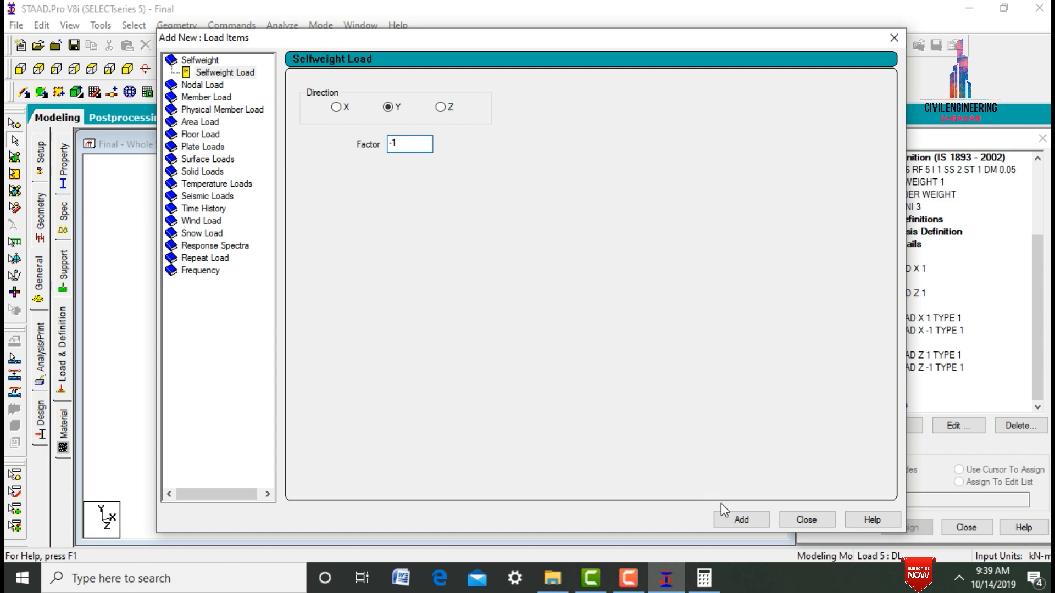
{"action": "left_click", "coordinate": [734, 519]}
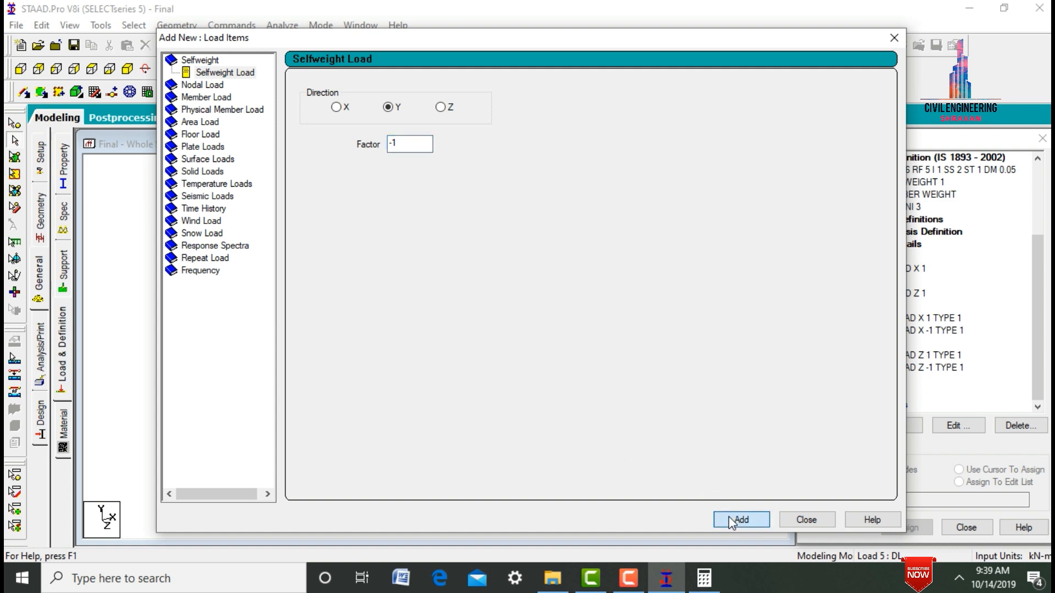
{"action": "left_click", "coordinate": [807, 521]}
- Assign the DL selfweight load to the whole structure using the Assign To View method
{"action": "left_click", "coordinate": [869, 394]}
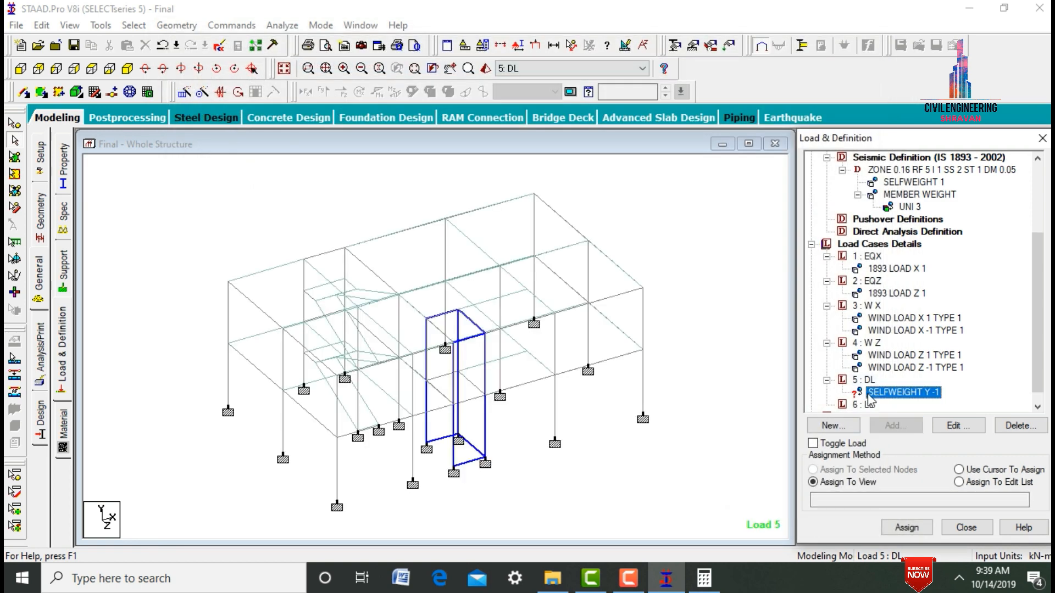
{"action": "left_click", "coordinate": [908, 528]}
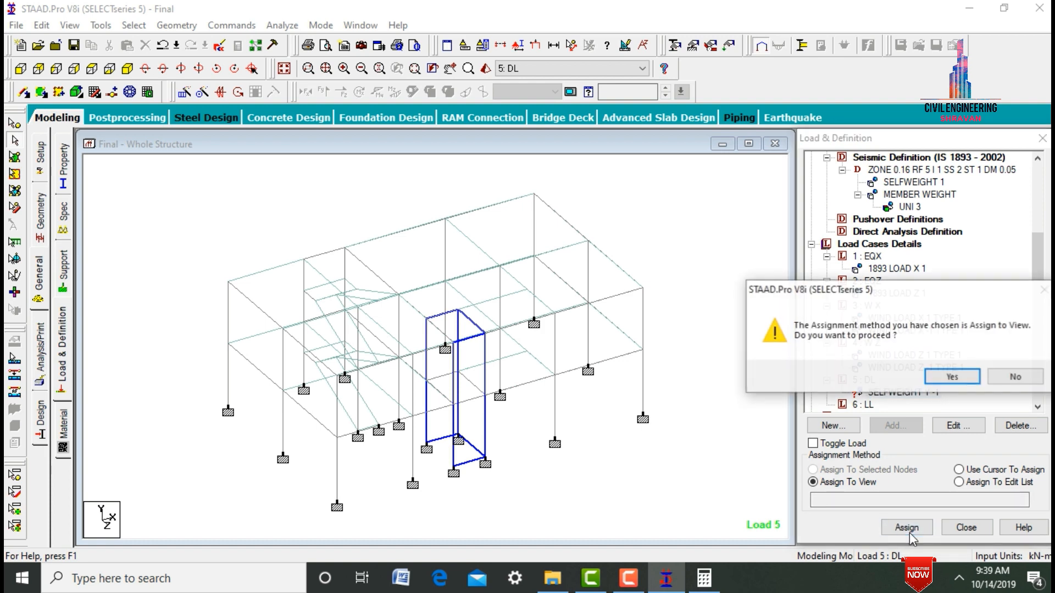
{"action": "key", "text": "Return"}
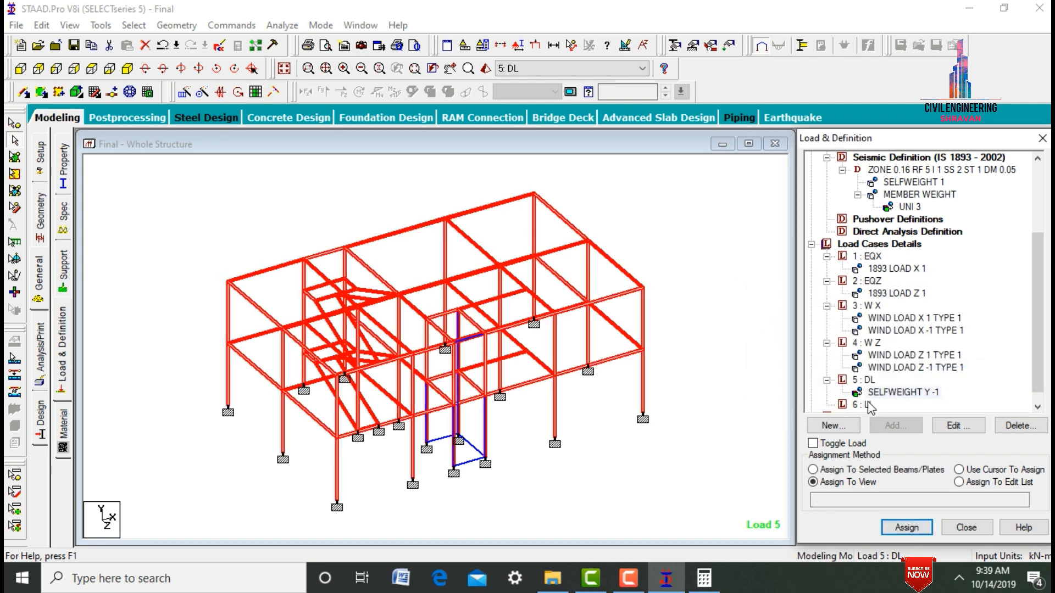
- Add a floor load to load case LL with pressure -3.5 kN/m2 in Global Y over the Y range 2 to 6 m
{"action": "left_click", "coordinate": [863, 405]}
{"action": "left_click", "coordinate": [895, 425]}
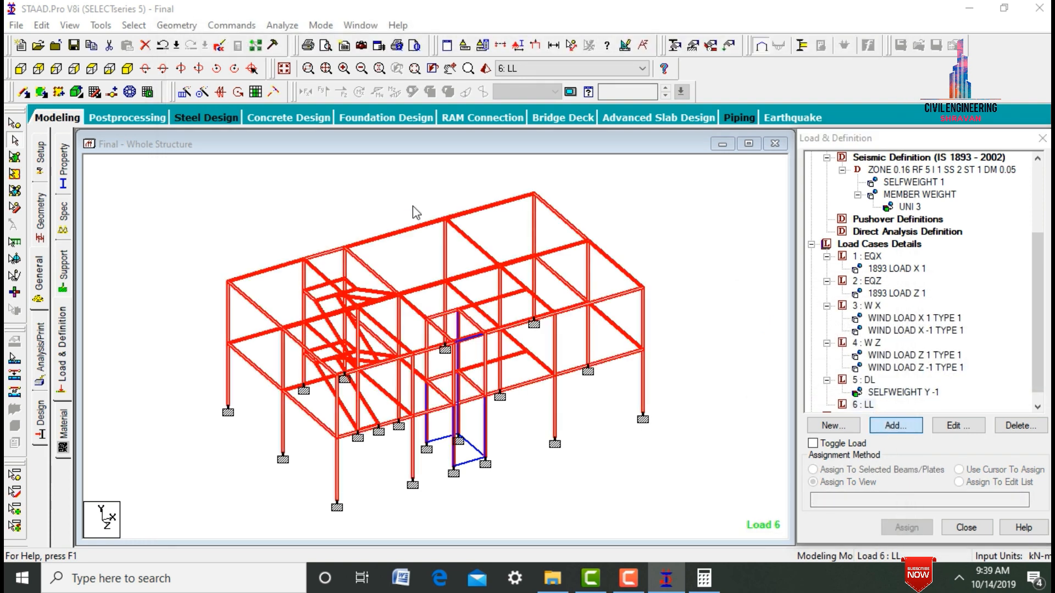
{"action": "left_click", "coordinate": [198, 137]}
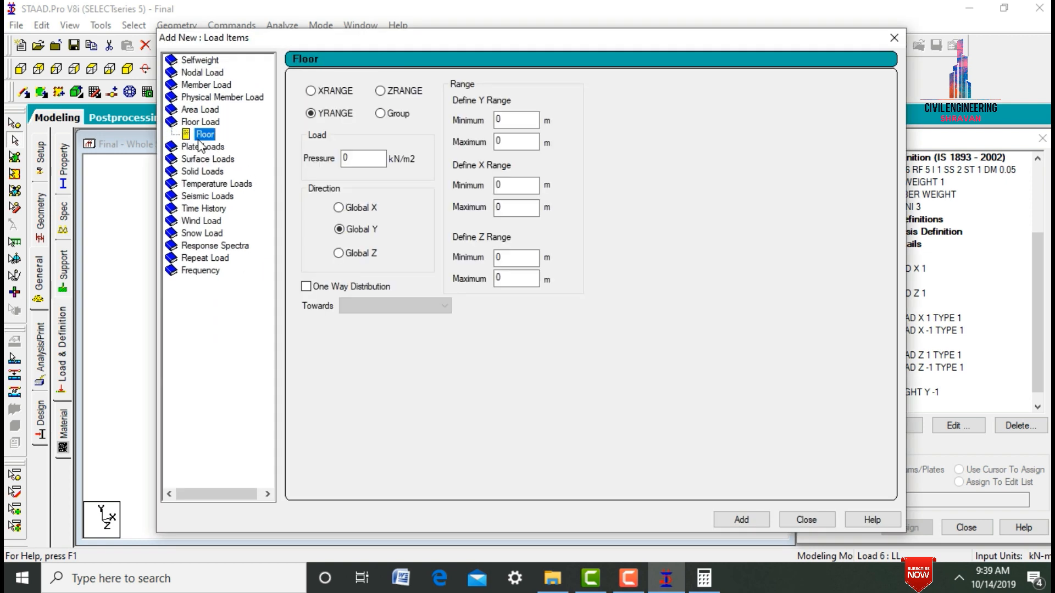
{"action": "left_click_drag", "start_coordinate": [565, 41], "coordinate": [698, 376]}
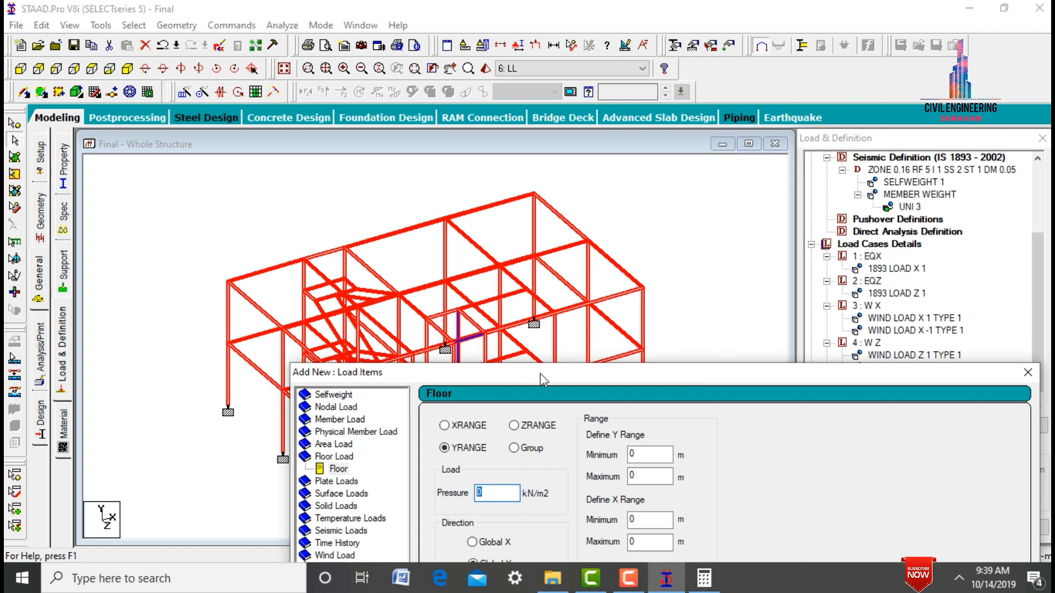
{"action": "left_click_drag", "start_coordinate": [539, 373], "coordinate": [424, 205]}
{"action": "type", "text": "-3.5"}
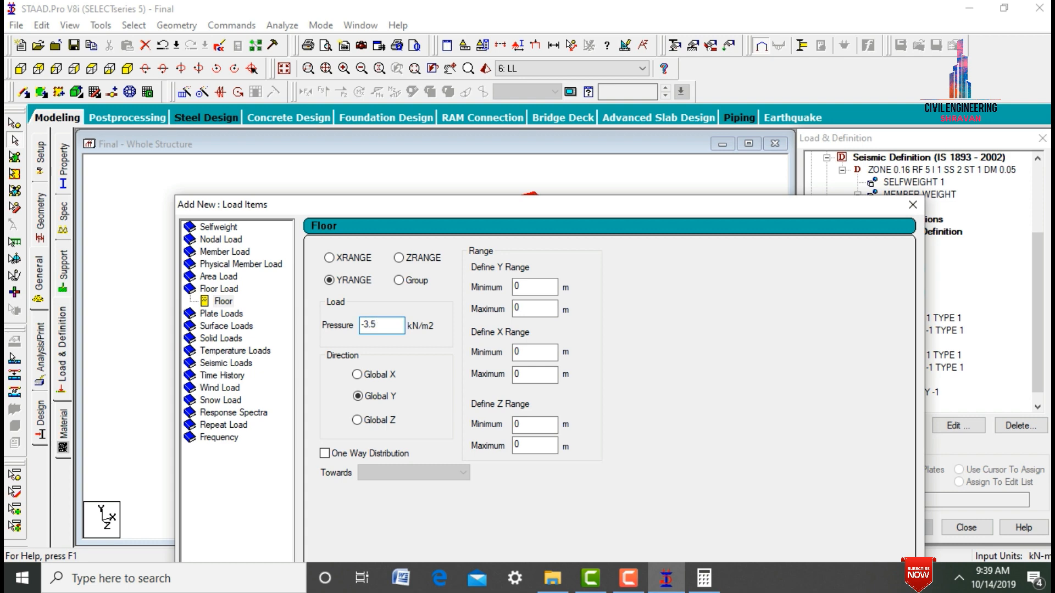
{"action": "left_click_drag", "start_coordinate": [526, 209], "coordinate": [487, 91]}
{"action": "double_click", "coordinate": [490, 170]}
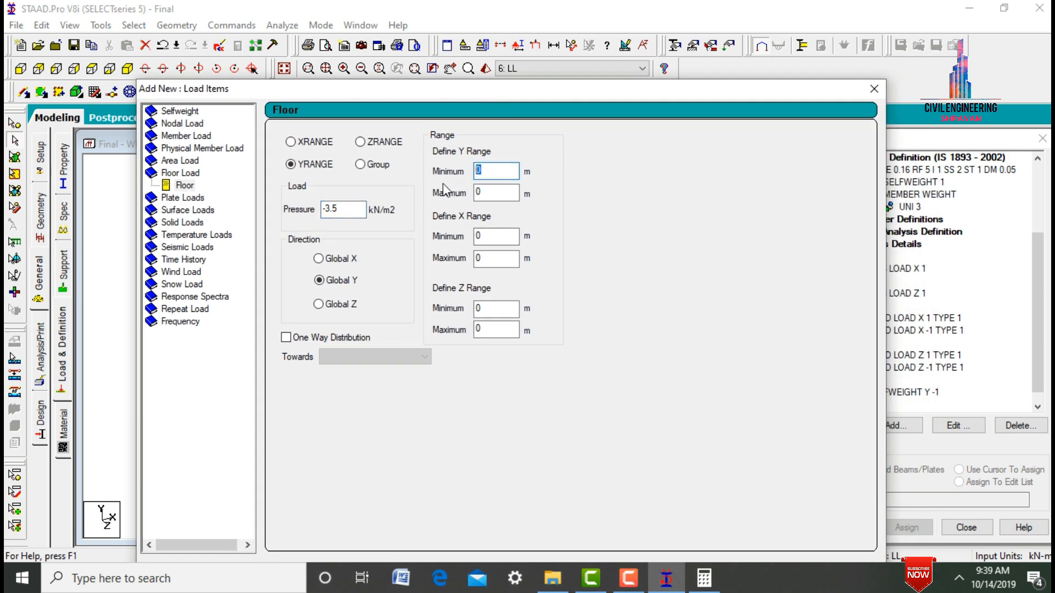
{"action": "key", "text": "Tab"}
{"action": "left_click_drag", "start_coordinate": [486, 95], "coordinate": [467, 15]}
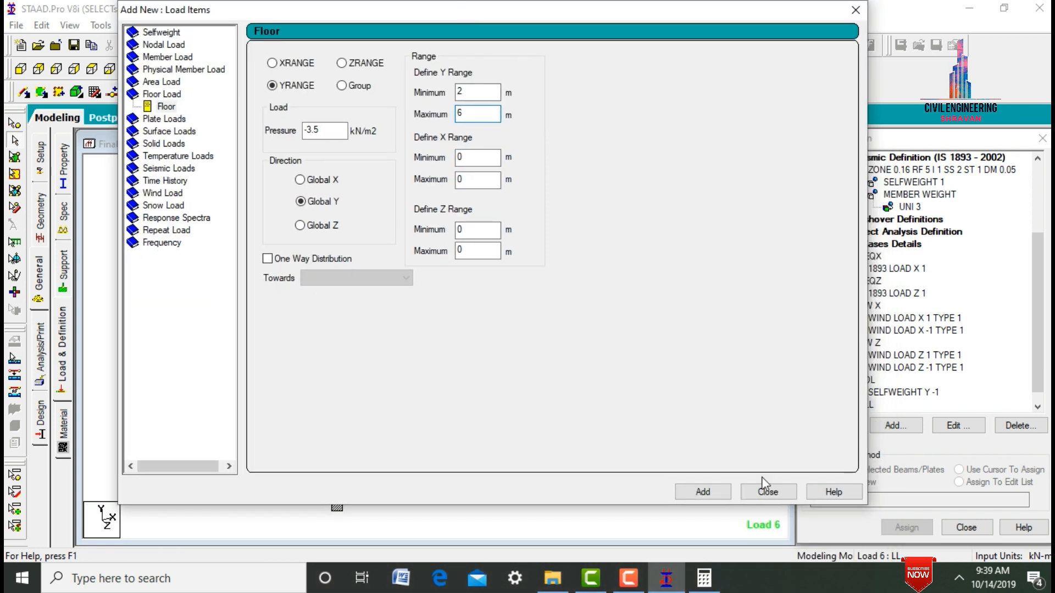
{"action": "left_click", "coordinate": [702, 490]}
{"action": "left_click", "coordinate": [771, 493]}
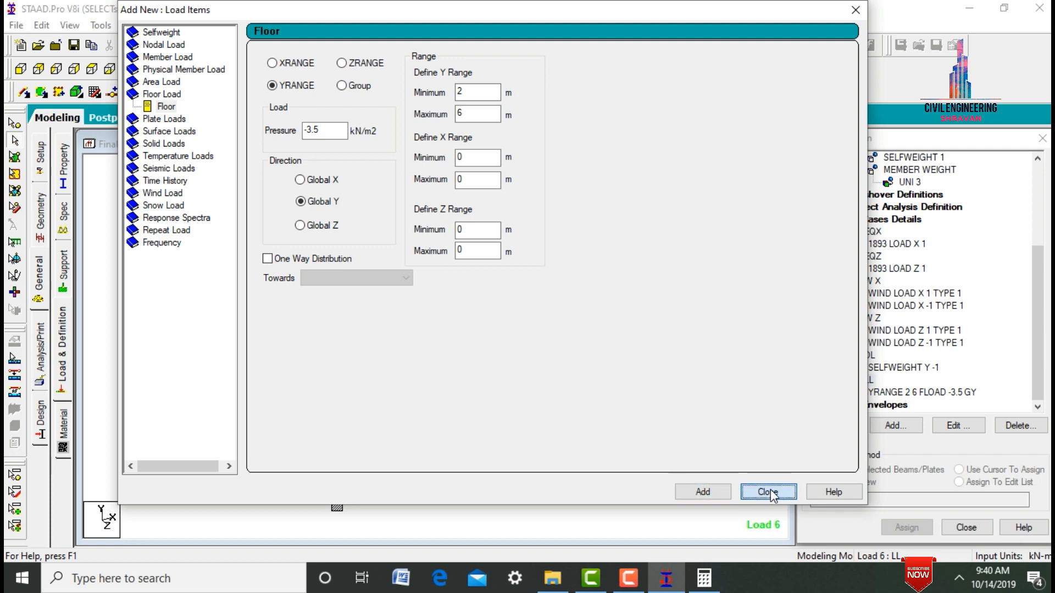
- Add a Perform Analysis command with the No Print option
{"action": "left_click", "coordinate": [44, 358]}
{"action": "left_click", "coordinate": [467, 451]}
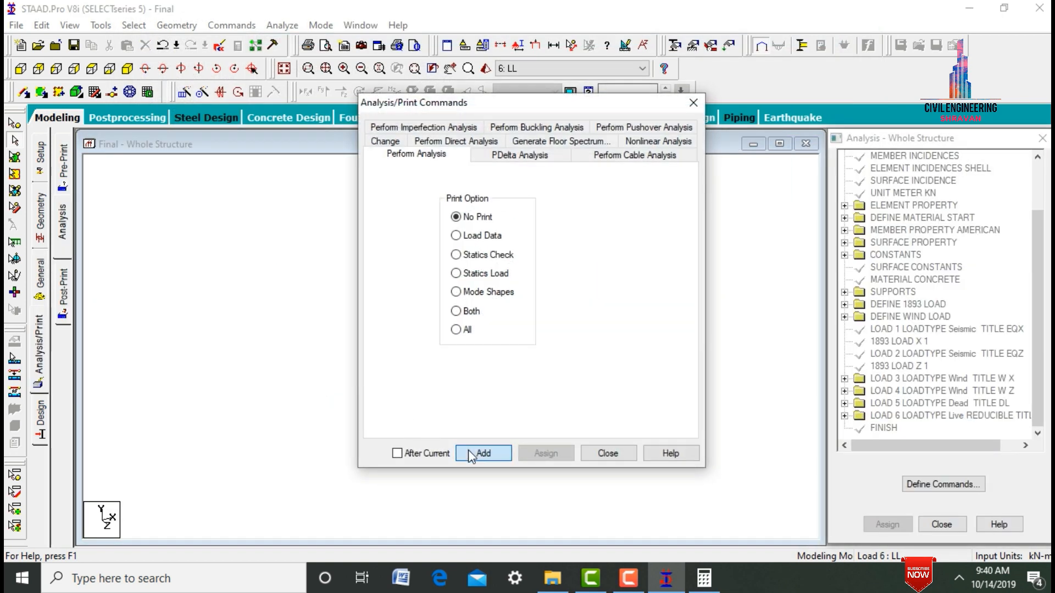
{"action": "left_click", "coordinate": [608, 453]}
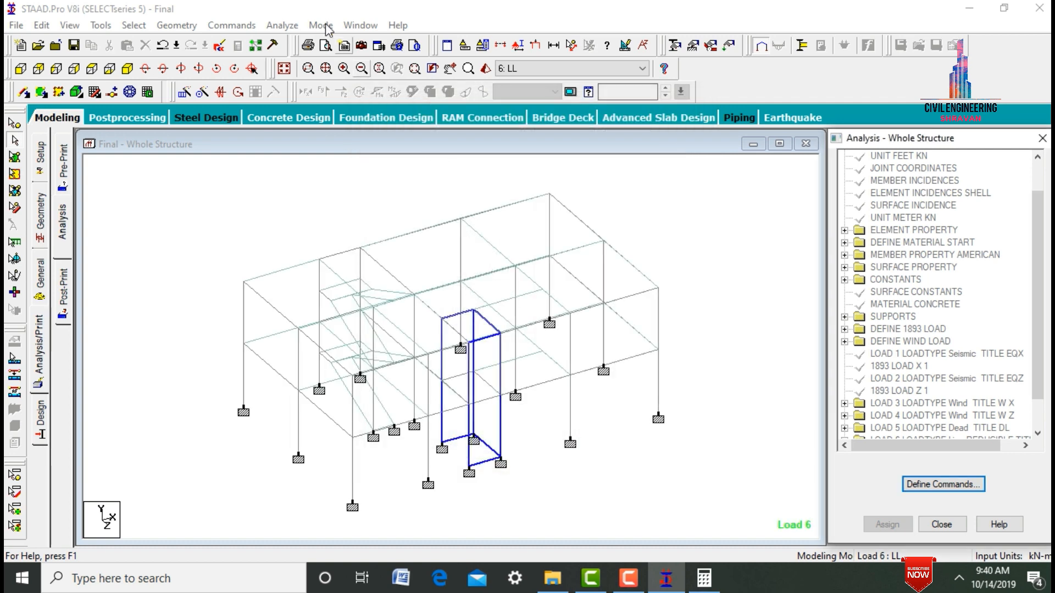
- Run the structural analysis and go to Post Processing Mode with the results
{"action": "left_click", "coordinate": [282, 25]}
{"action": "left_click", "coordinate": [291, 44]}
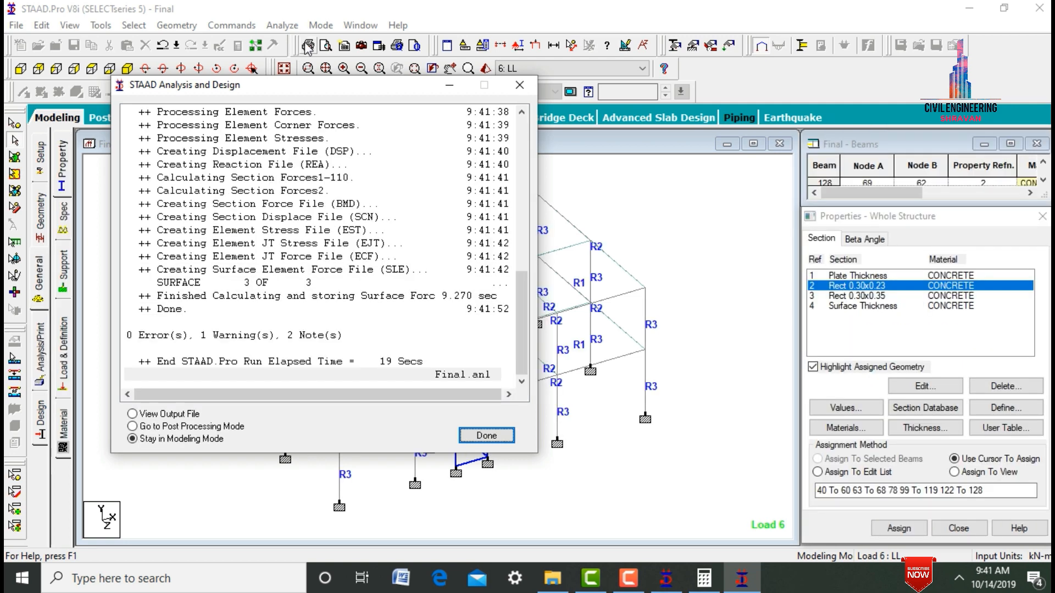
{"action": "left_click", "coordinate": [236, 426]}
{"action": "left_click", "coordinate": [503, 434]}
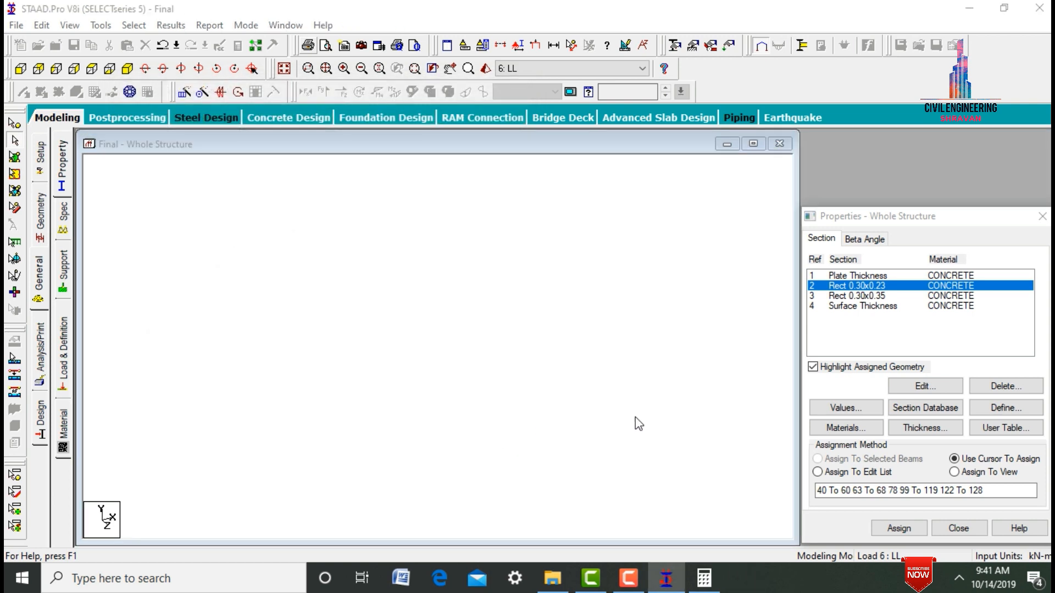
{"action": "left_click", "coordinate": [556, 408]}
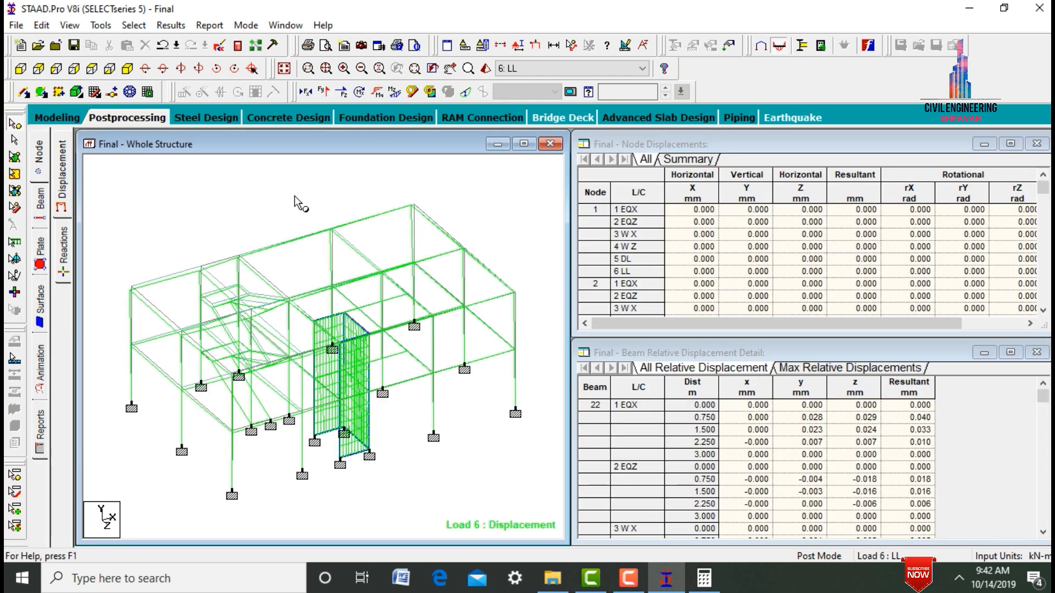
- Examine the displaced shape of the whole structure under load cases DL, W Z, W X, EQZ, EQX and LL
{"action": "left_click", "coordinate": [523, 68]}
{"action": "key", "text": "Up"}
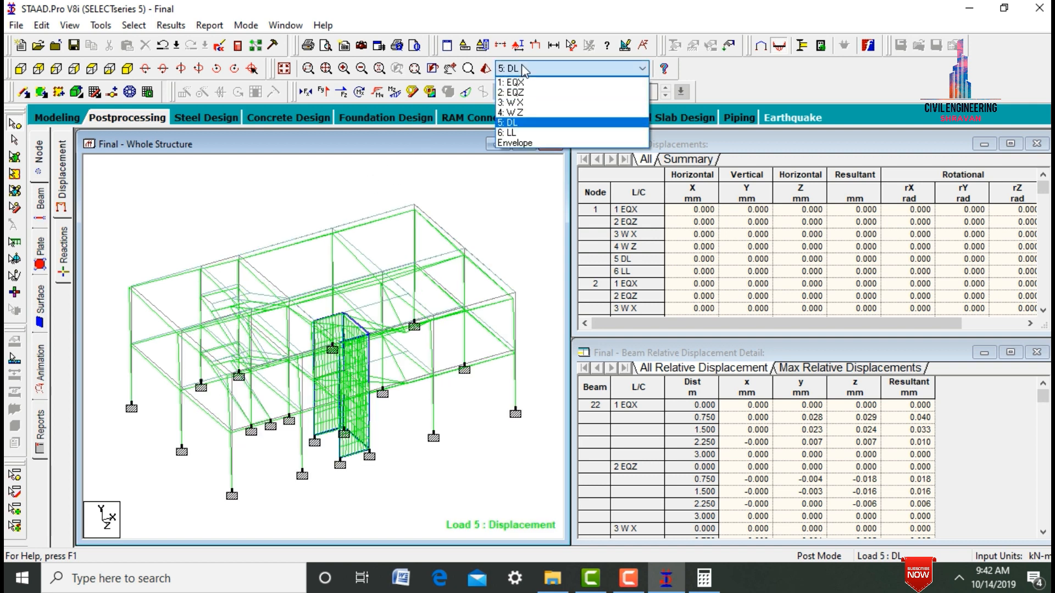
{"action": "key", "text": "Up"}
{"action": "key", "text": "Up"}
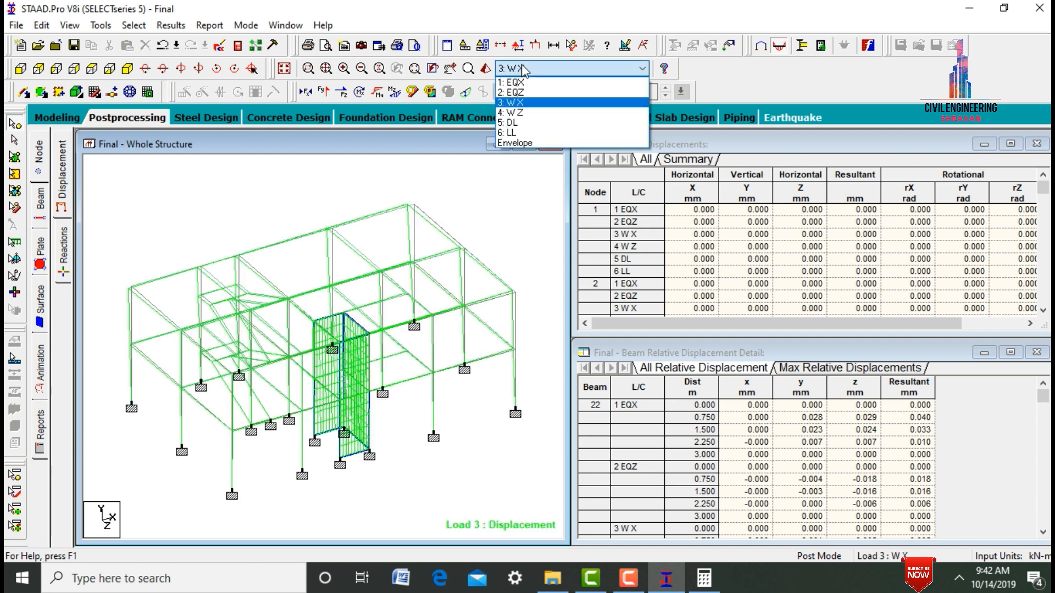
{"action": "key", "text": "Up"}
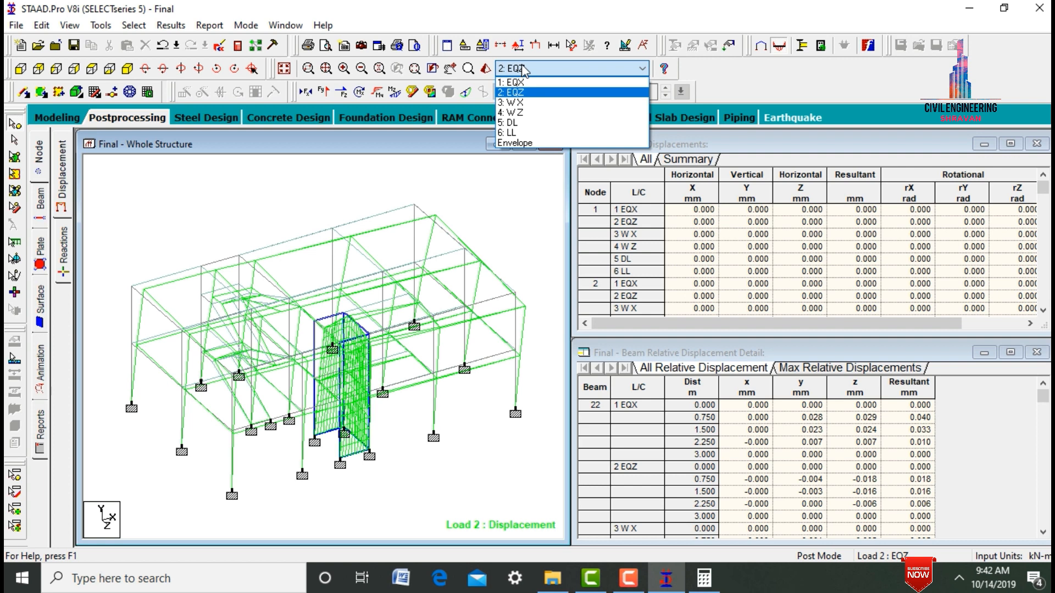
{"action": "key", "text": "Up"}
{"action": "key", "text": "Down"}
{"action": "key", "text": "Down"}
{"action": "key", "text": "Down"}
{"action": "key", "text": "Down"}
{"action": "key", "text": "Down"}
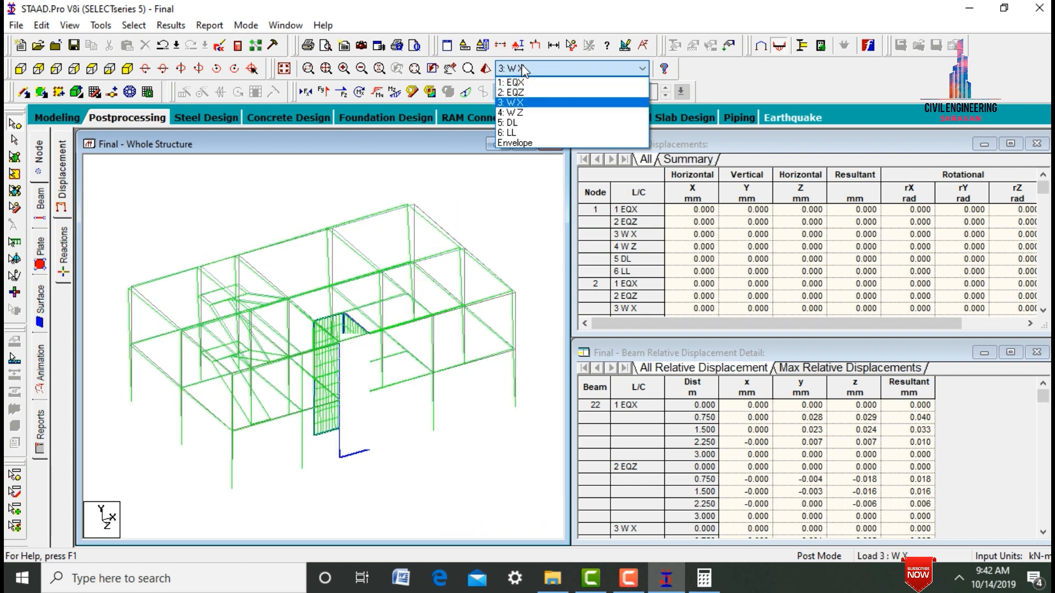
- Open the beam force results, hide the Bending Z diagram and display the Shear Y diagram for load case LL
{"action": "left_click", "coordinate": [41, 203]}
{"action": "left_click", "coordinate": [43, 207]}
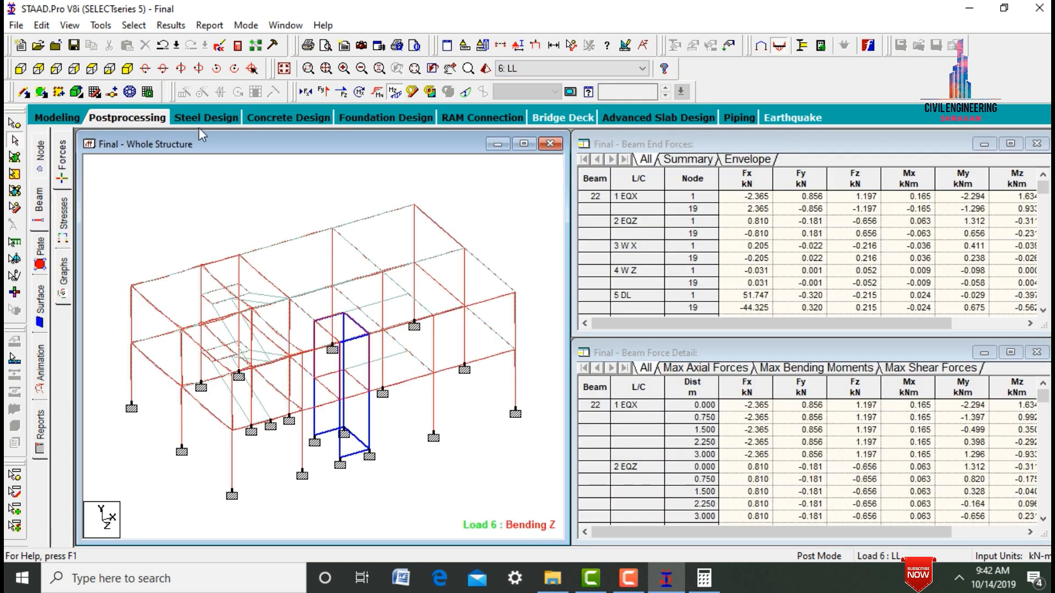
{"action": "left_click", "coordinate": [395, 92]}
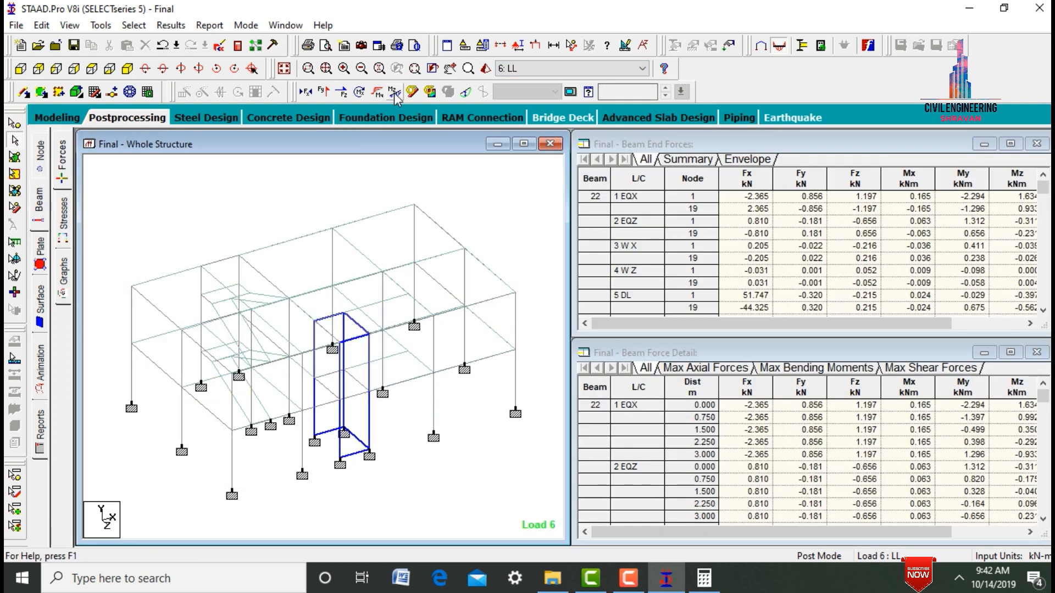
{"action": "left_click", "coordinate": [324, 92]}
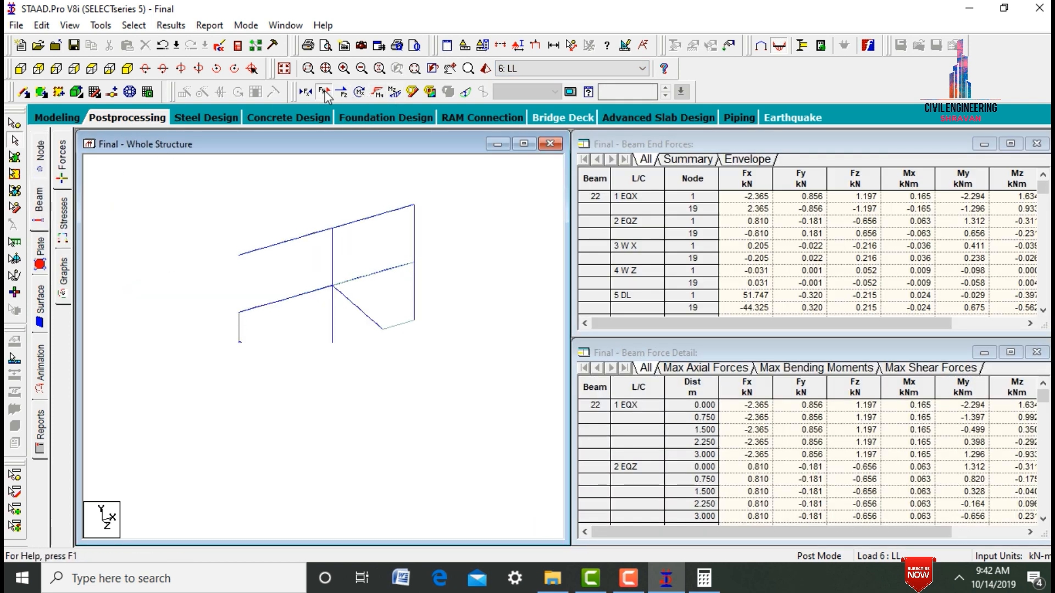
{"action": "right_click", "coordinate": [291, 207]}
{"action": "left_click", "coordinate": [535, 63]}
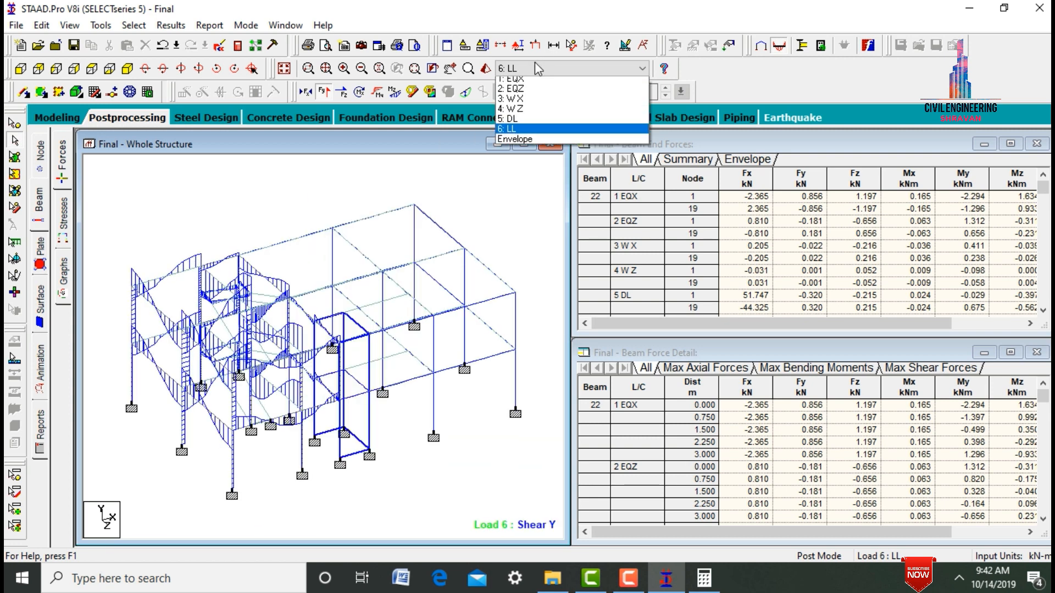
{"action": "left_click", "coordinate": [492, 223]}
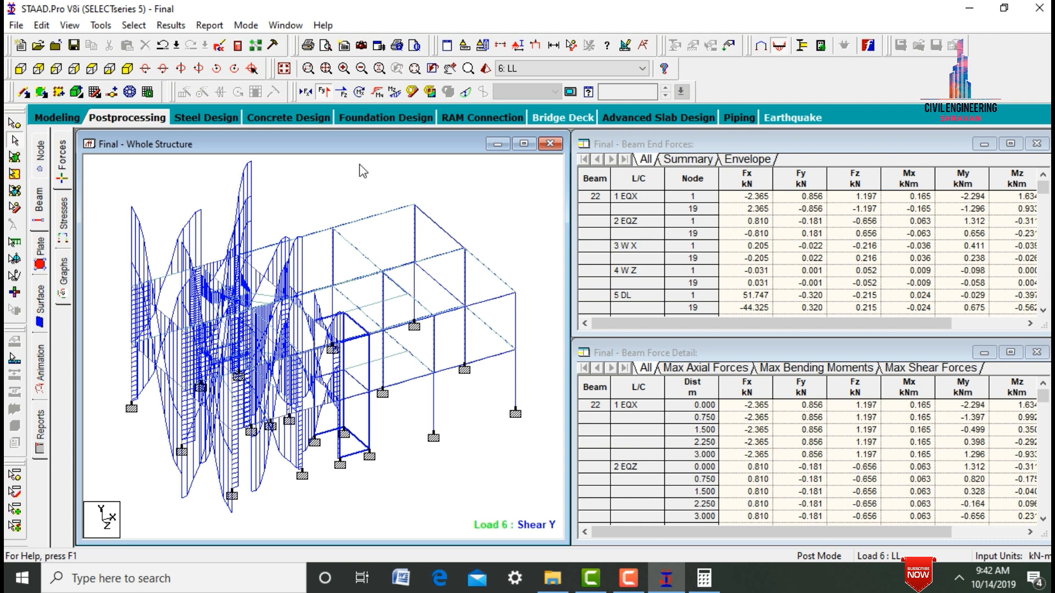
- Replace the Shear Y diagram with the Bending Z diagram and display it for load case DL
{"action": "left_click", "coordinate": [394, 94]}
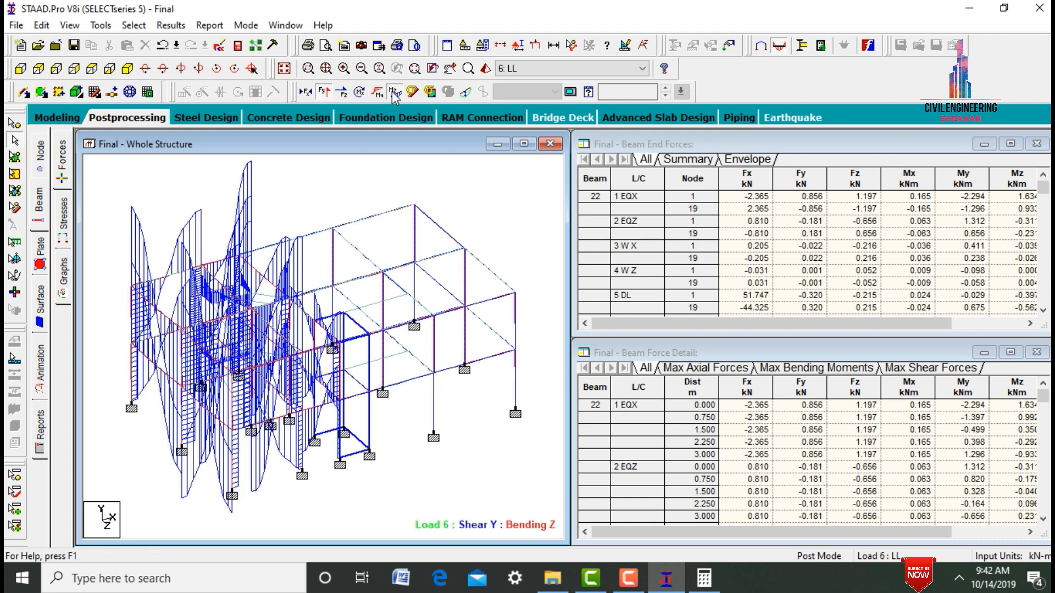
{"action": "left_click", "coordinate": [324, 94]}
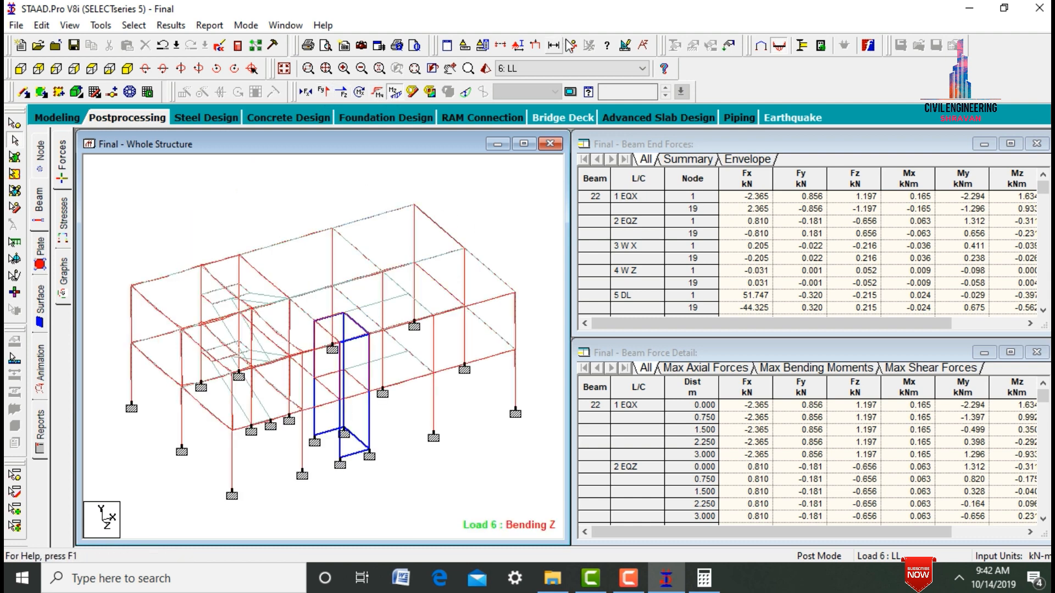
{"action": "left_click", "coordinate": [554, 70]}
{"action": "left_click", "coordinate": [531, 122]}
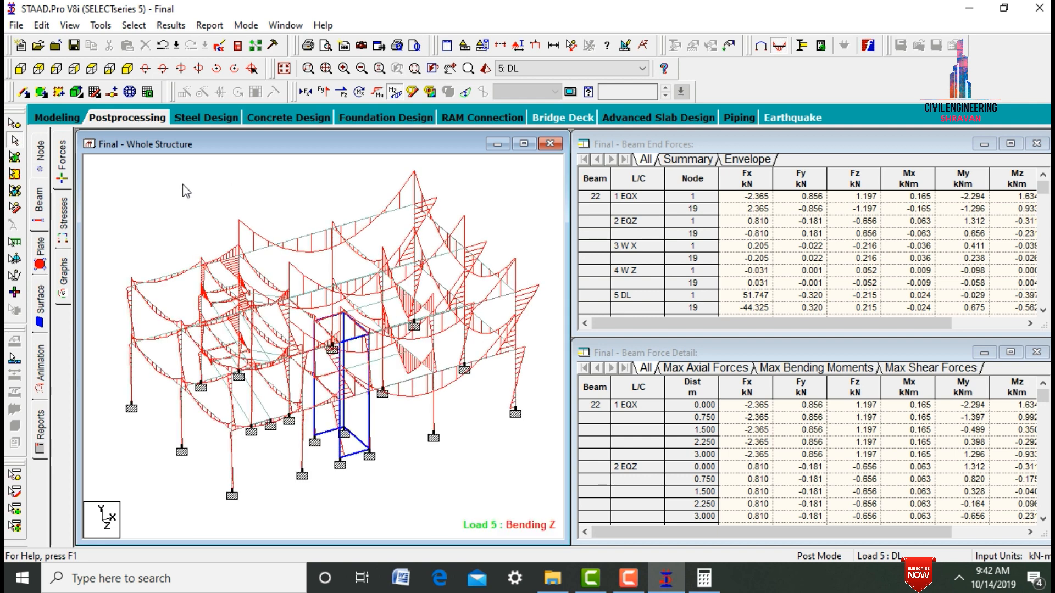
- Examine the Bending Z diagrams for load case LL and each load case back to EQX
{"action": "key", "text": "Down"}
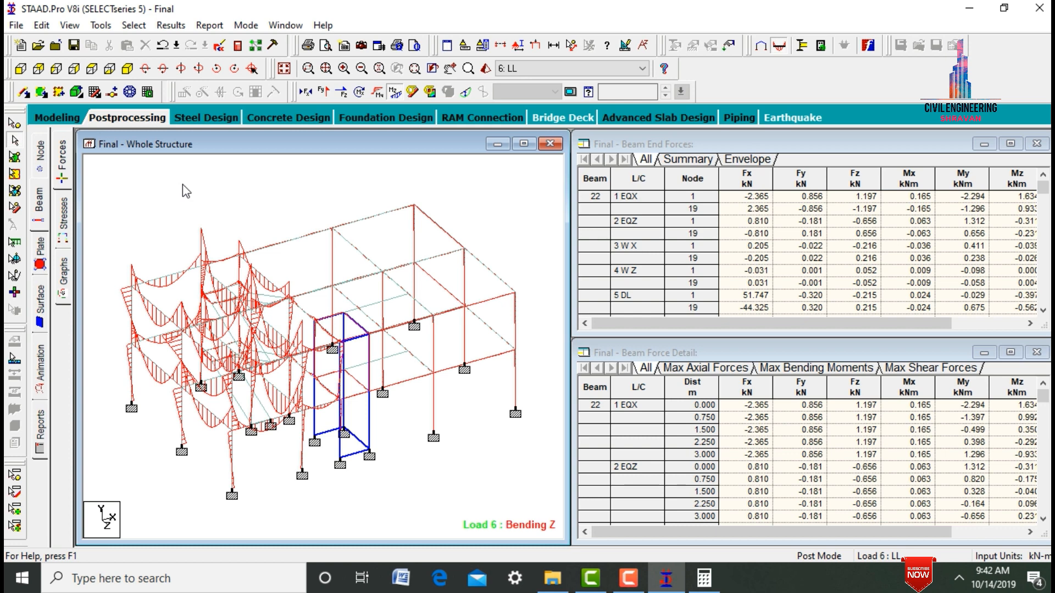
{"action": "key", "text": "Up"}
{"action": "key", "text": "Up"}
{"action": "key", "text": "Up"}
{"action": "key", "text": "Up"}
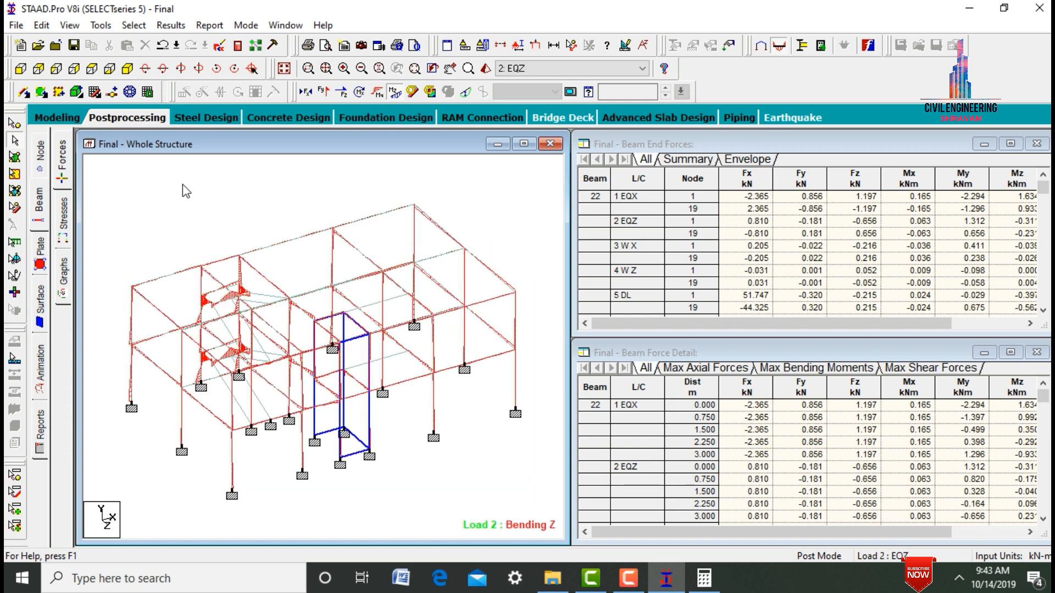
{"action": "key", "text": "Up"}
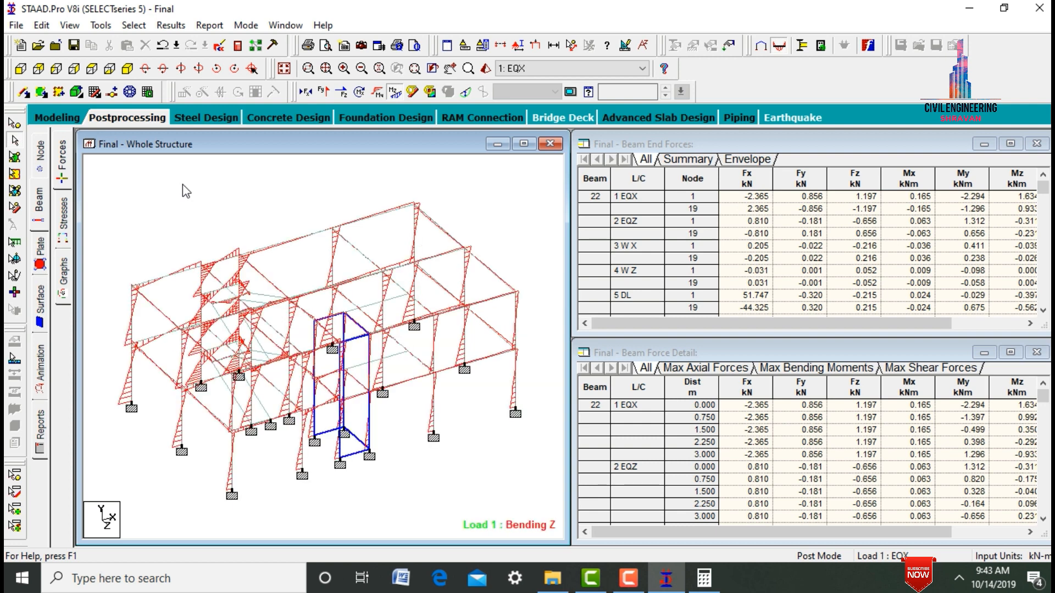
- Display the Max Absolute plate stress contour for load case EQX and compare it with load case LL
{"action": "left_click", "coordinate": [39, 250]}
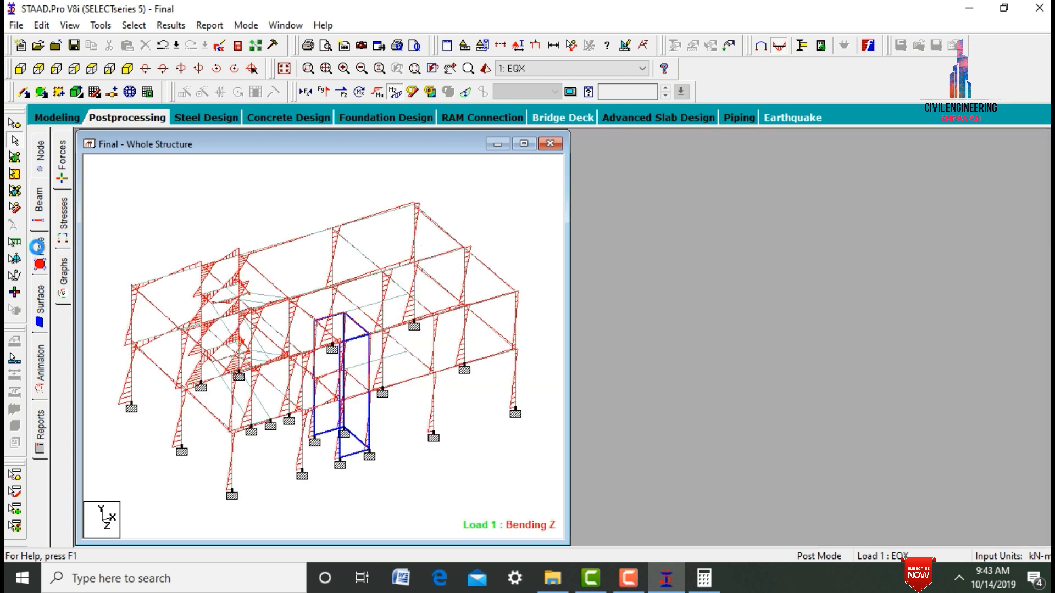
{"action": "left_click", "coordinate": [432, 136]}
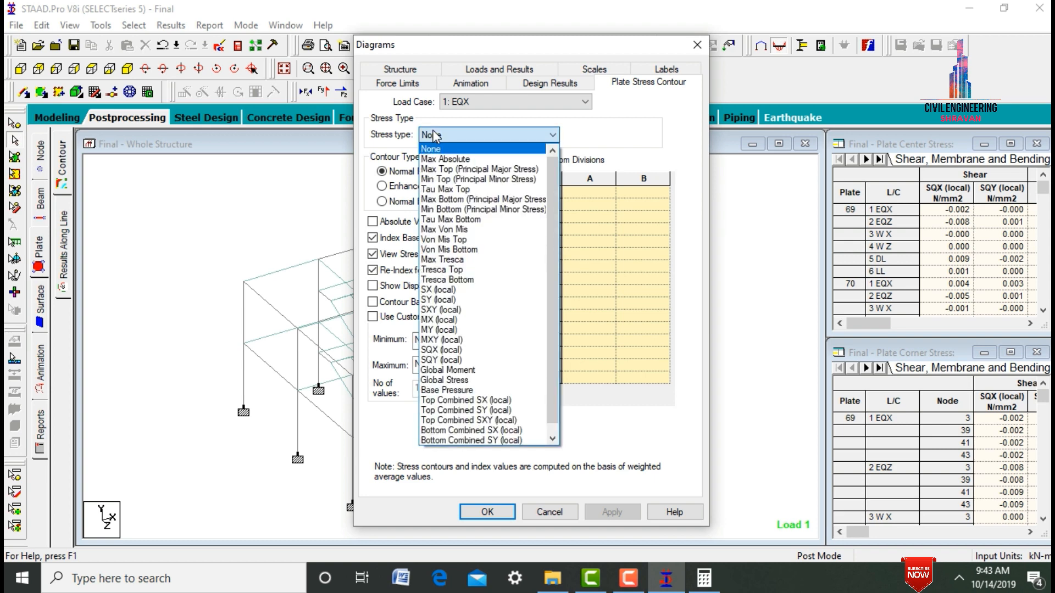
{"action": "left_click", "coordinate": [456, 159]}
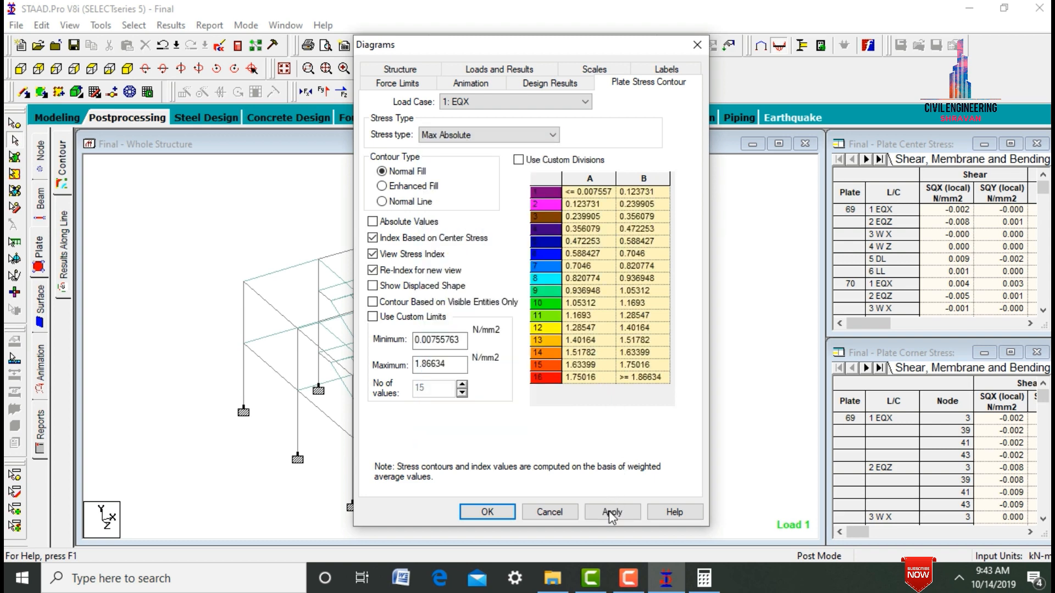
{"action": "left_click", "coordinate": [610, 512]}
{"action": "left_click", "coordinate": [487, 512]}
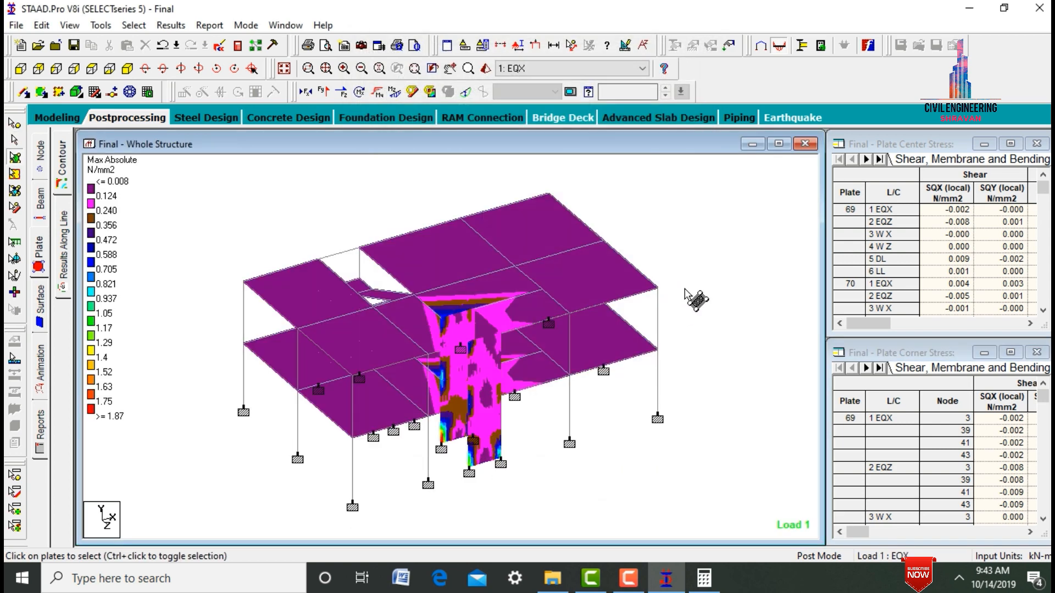
{"action": "key", "text": "Up"}
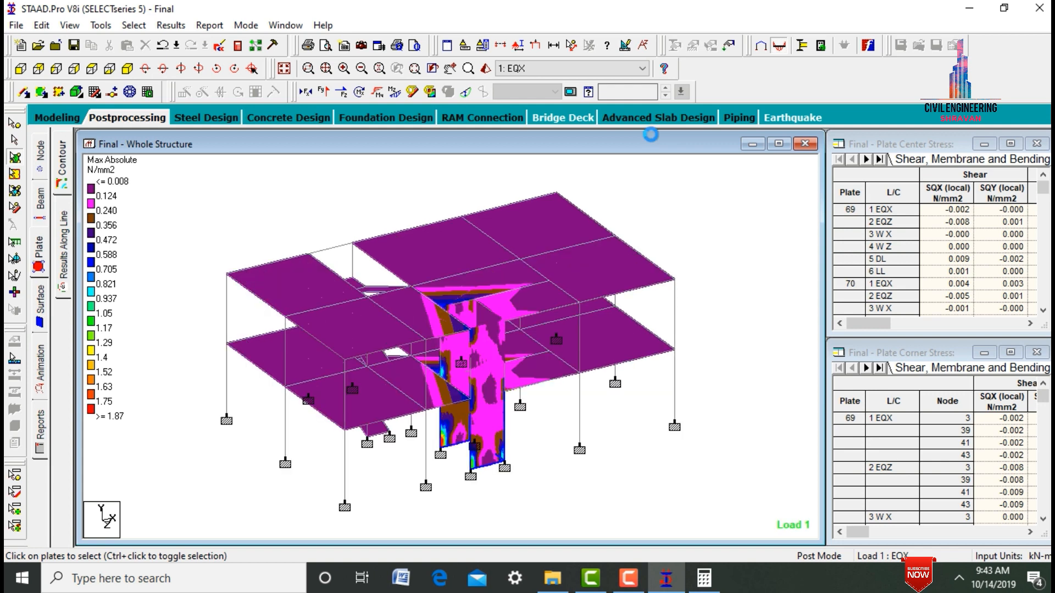
{"action": "key", "text": "Up"}
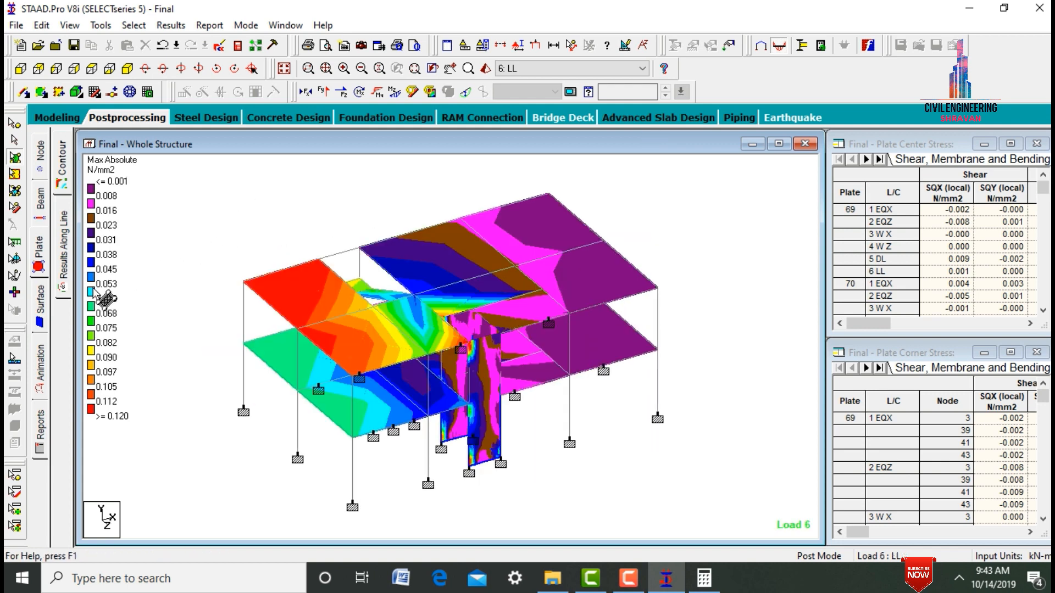
- Display an animation of the whole structure's deflection for load case LL
{"action": "left_click", "coordinate": [41, 381]}
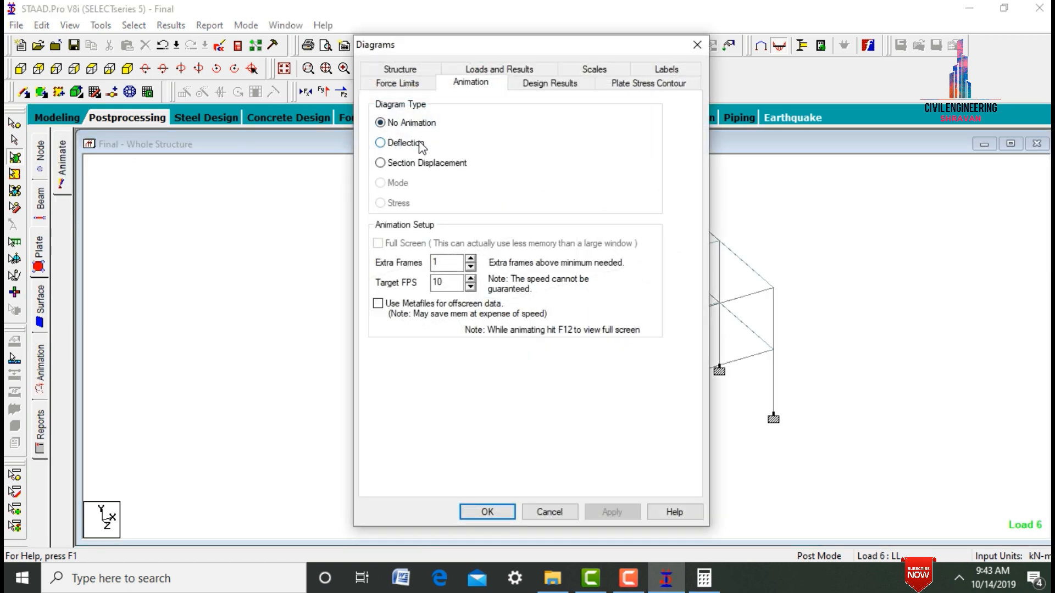
{"action": "left_click", "coordinate": [406, 143]}
{"action": "left_click", "coordinate": [609, 512]}
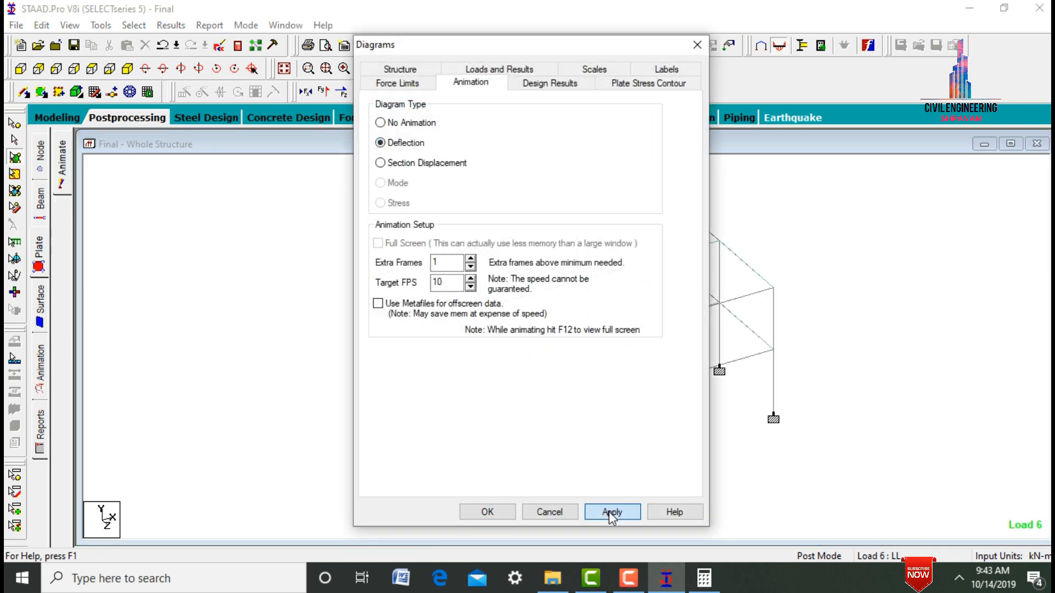
{"action": "left_click", "coordinate": [496, 517]}
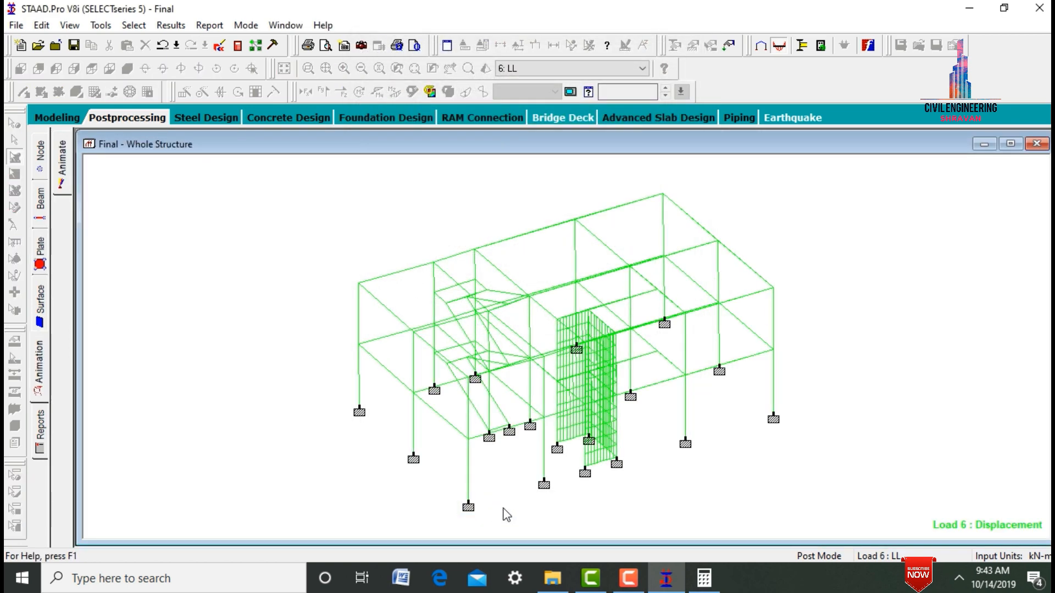
- Examine the animated deflection under load cases EQX, EQZ, WX and onward, ending with load case LL
{"action": "left_click", "coordinate": [555, 70]}
{"action": "key", "text": "Down"}
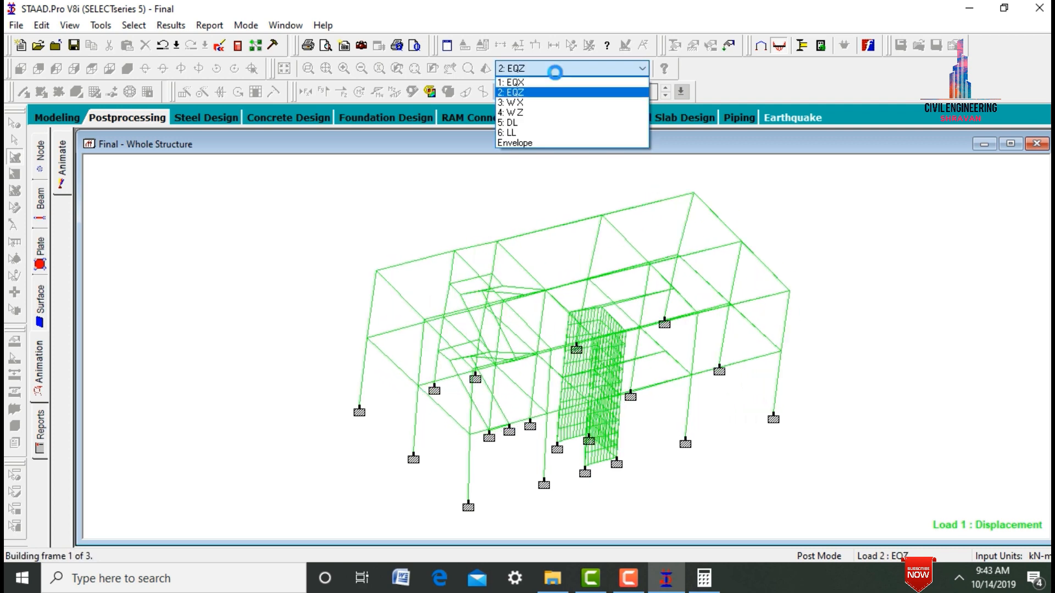
{"action": "key", "text": "Down"}
{"action": "key", "text": "Down"}
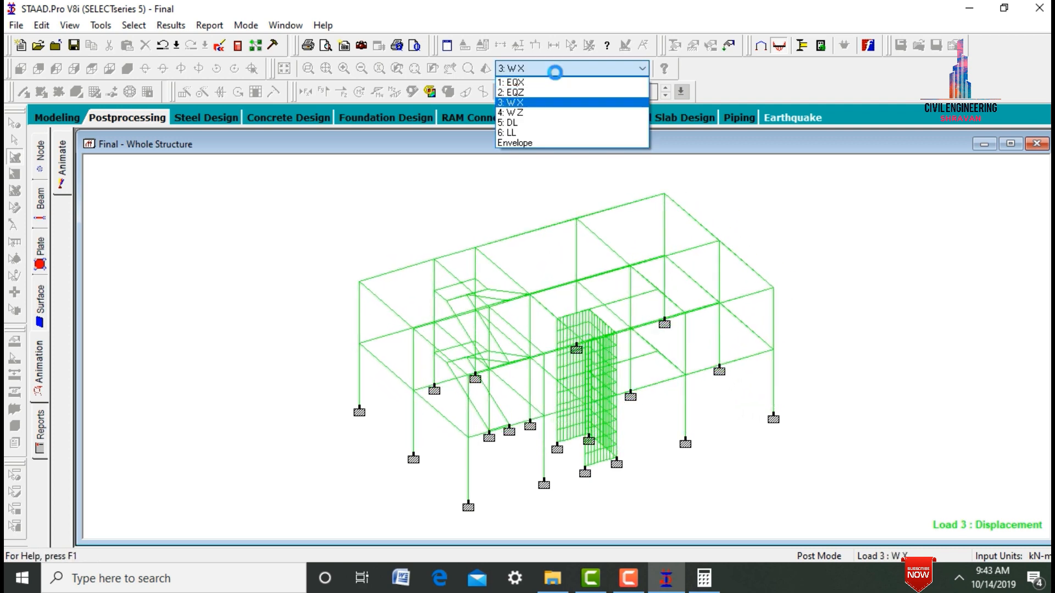
{"action": "key", "text": "Down"}
{"action": "key", "text": "Down"}
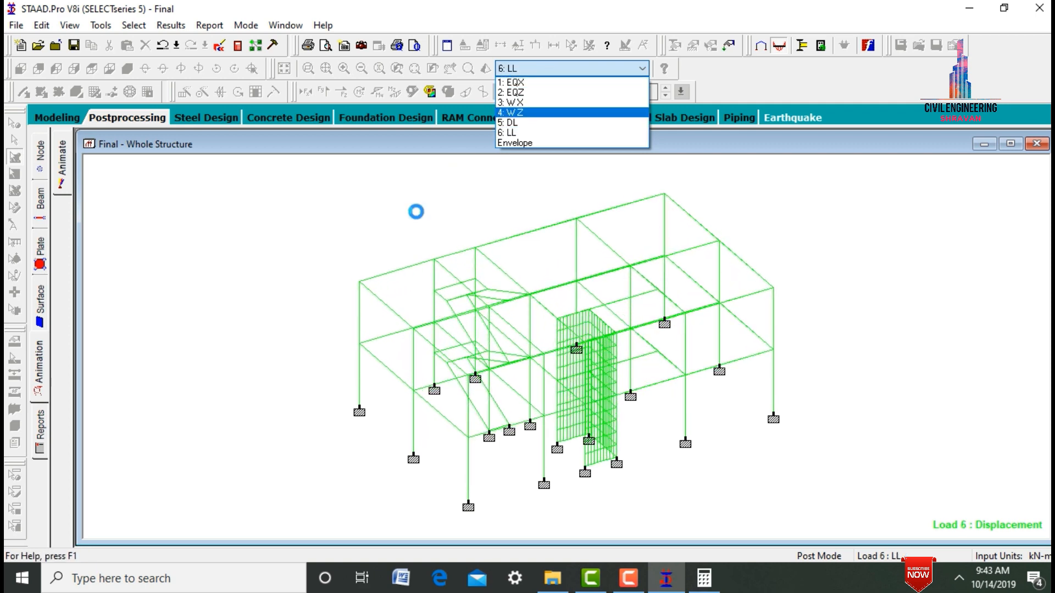
{"action": "left_click", "coordinate": [416, 213]}
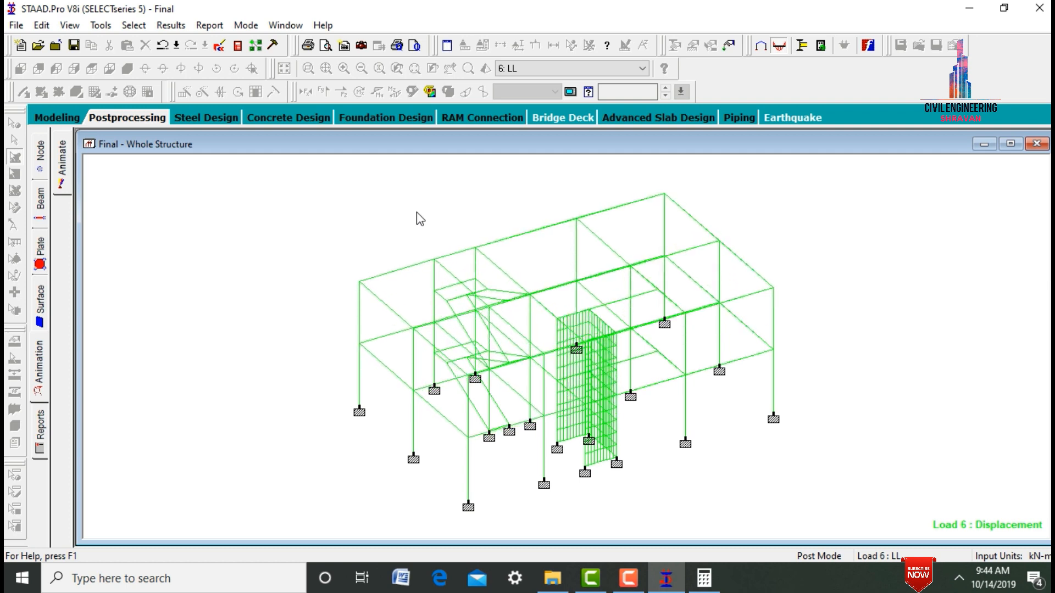
- Return to modeling, open the concrete design settings and set the current design code to IS456
{"action": "left_click", "coordinate": [73, 117]}
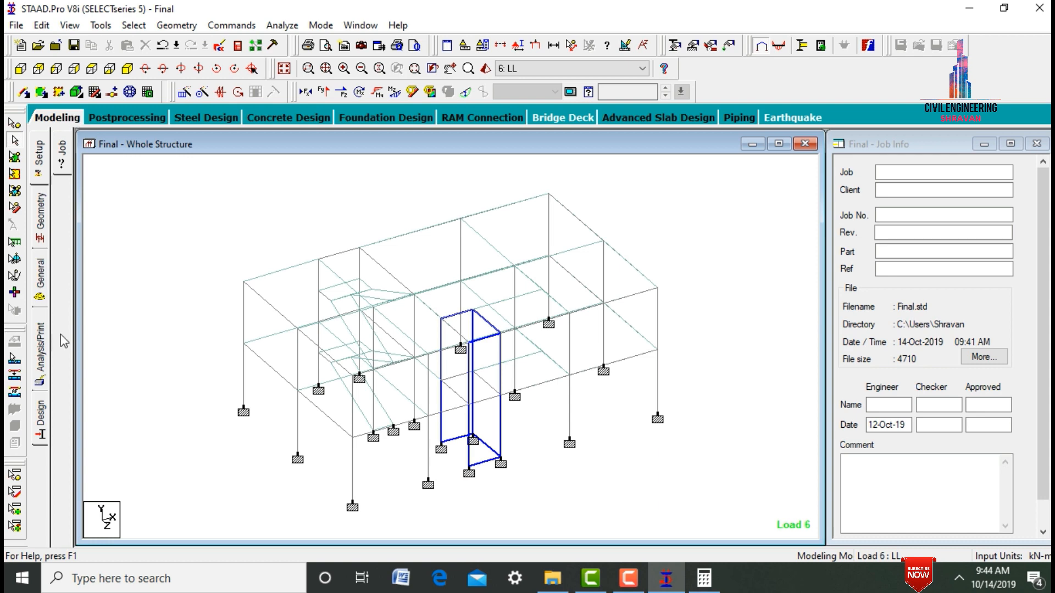
{"action": "left_click", "coordinate": [40, 416]}
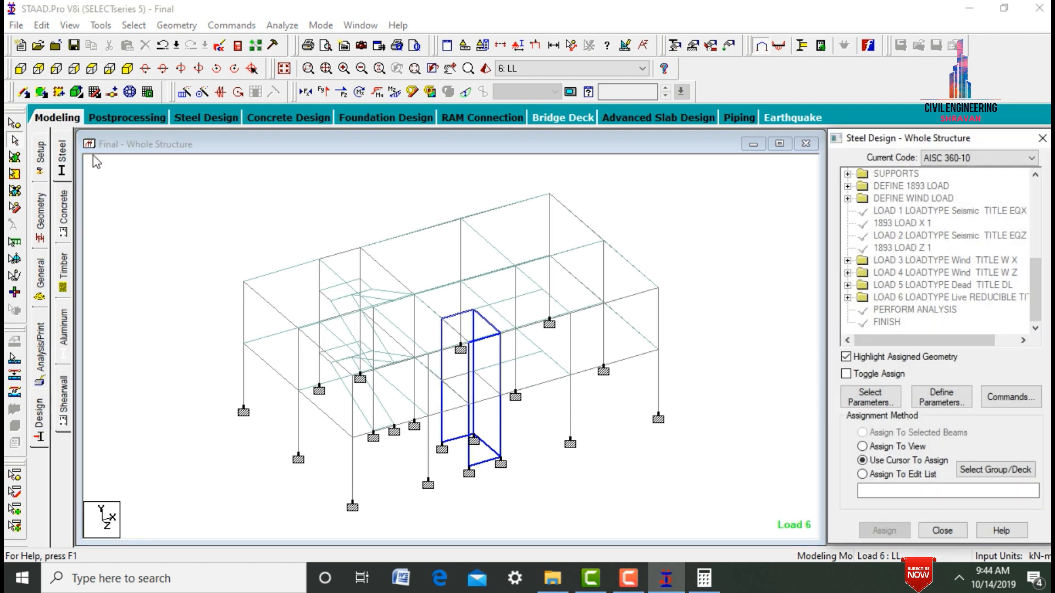
{"action": "left_click", "coordinate": [62, 220]}
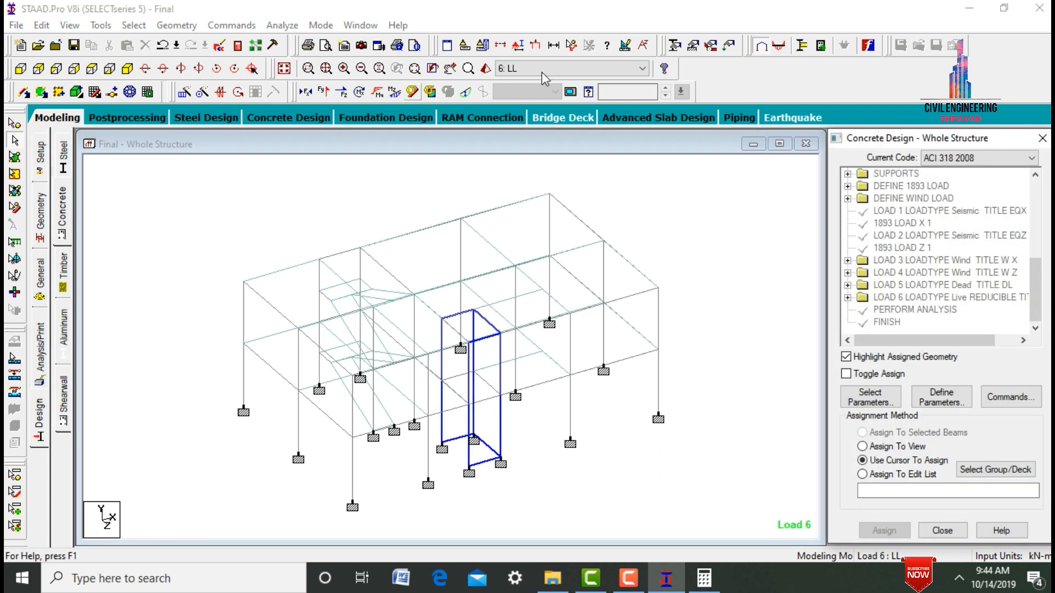
{"action": "left_click", "coordinate": [971, 160]}
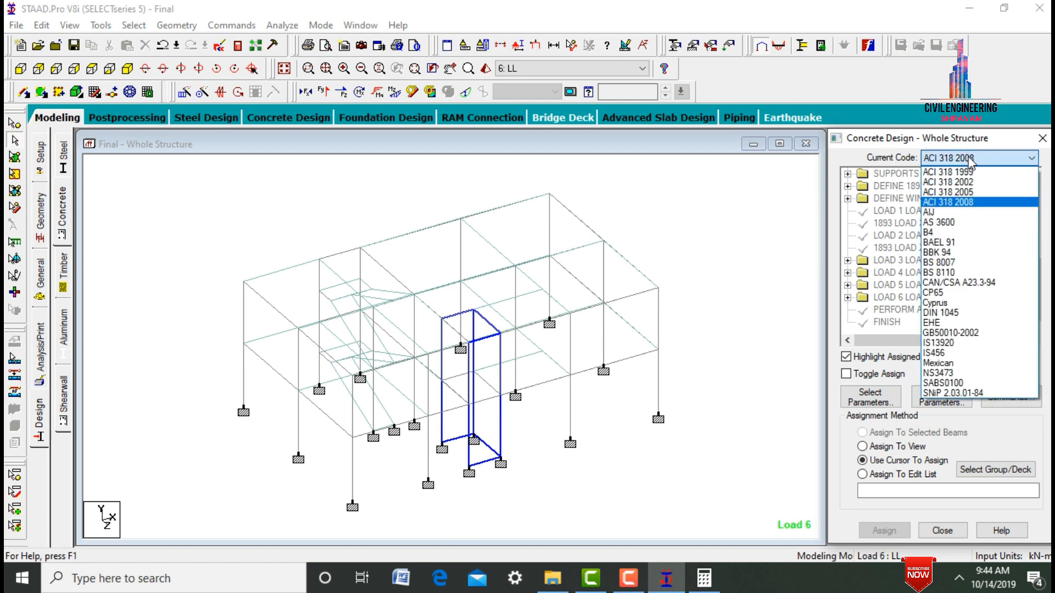
{"action": "left_click", "coordinate": [954, 353]}
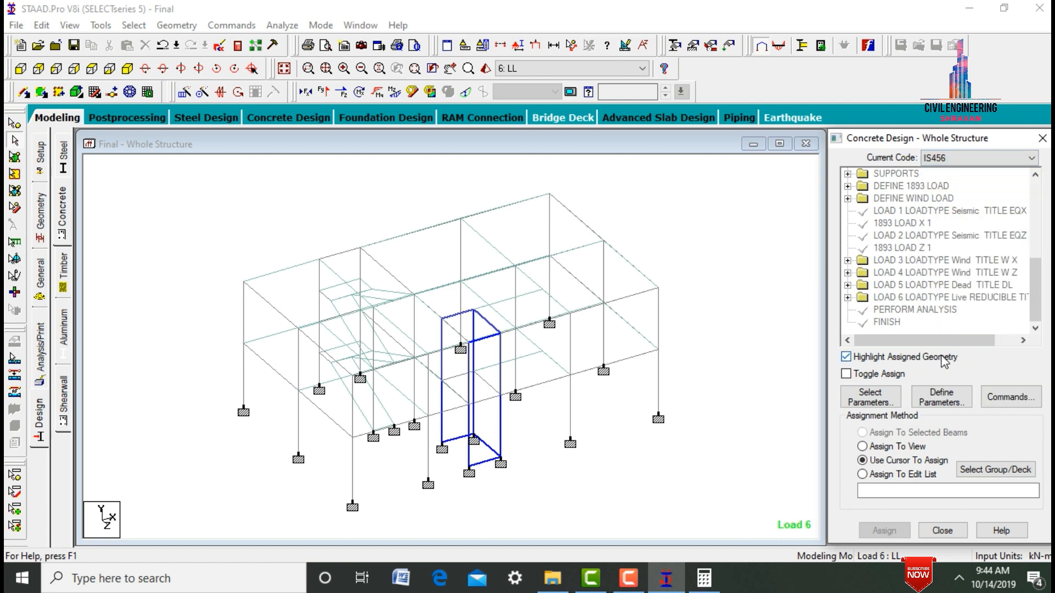
- Limit the selected concrete design parameters to Fc, Fymain, Fysec, Maxmain and Maxsec
{"action": "left_click", "coordinate": [870, 397]}
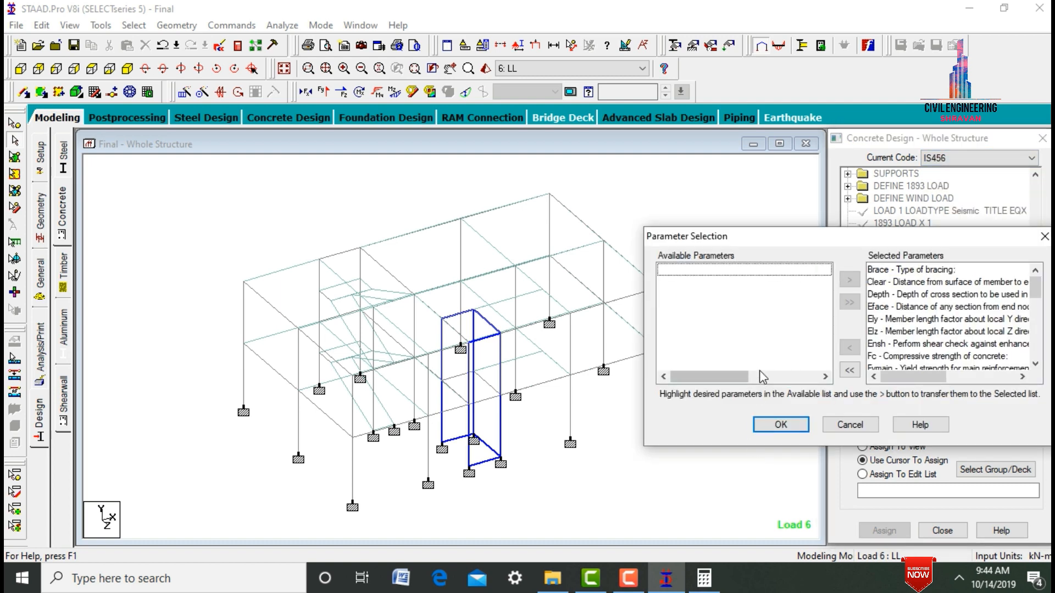
{"action": "left_click", "coordinate": [848, 372]}
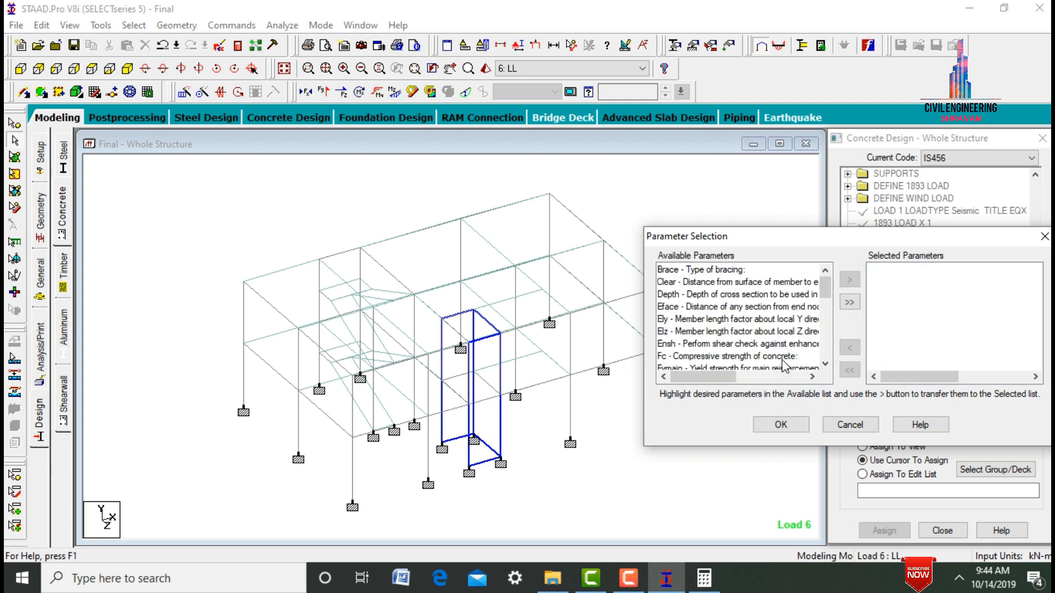
{"action": "double_click", "coordinate": [783, 358]}
{"action": "double_click", "coordinate": [782, 358]}
{"action": "left_click", "coordinate": [783, 358]}
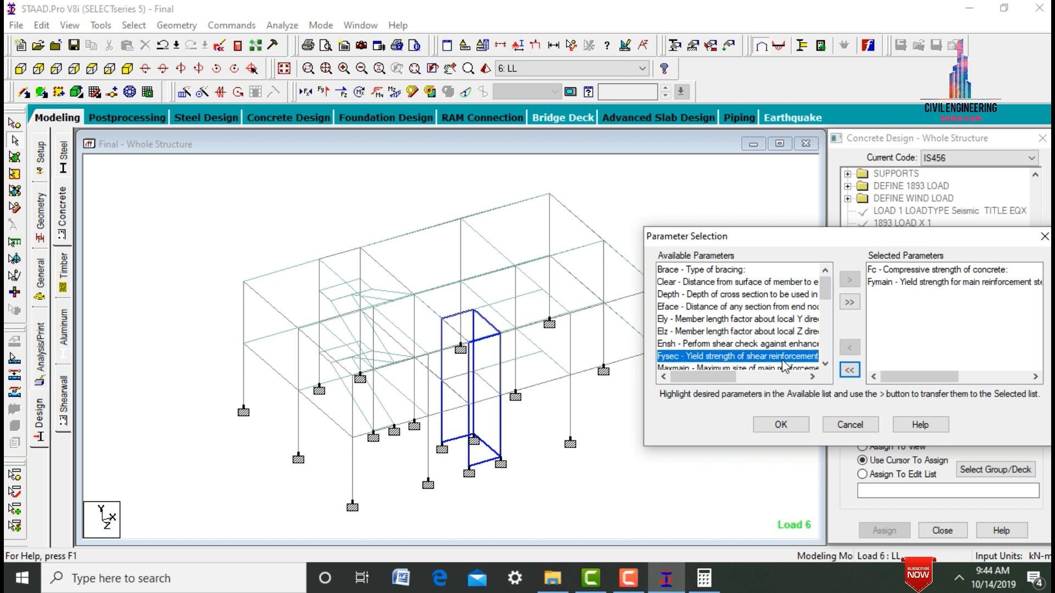
{"action": "double_click", "coordinate": [783, 358]}
{"action": "double_click", "coordinate": [785, 358]}
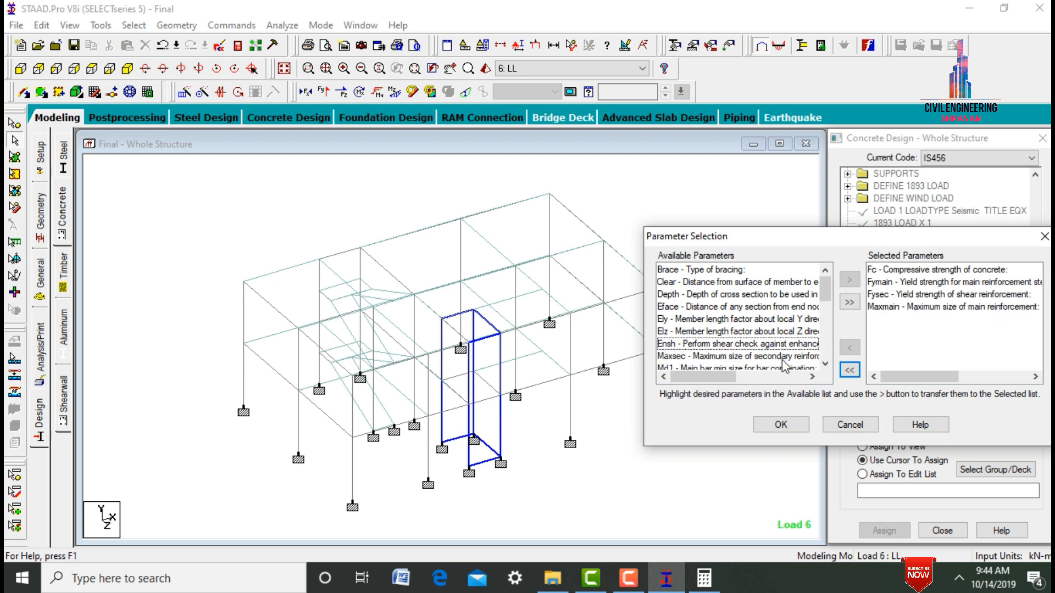
{"action": "double_click", "coordinate": [785, 358]}
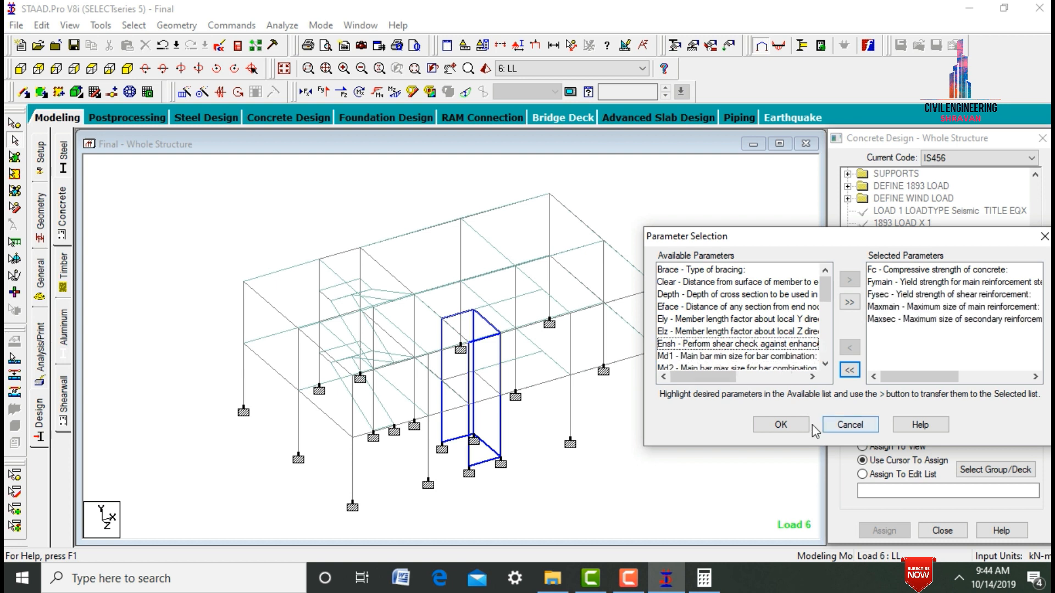
{"action": "left_click", "coordinate": [781, 424]}
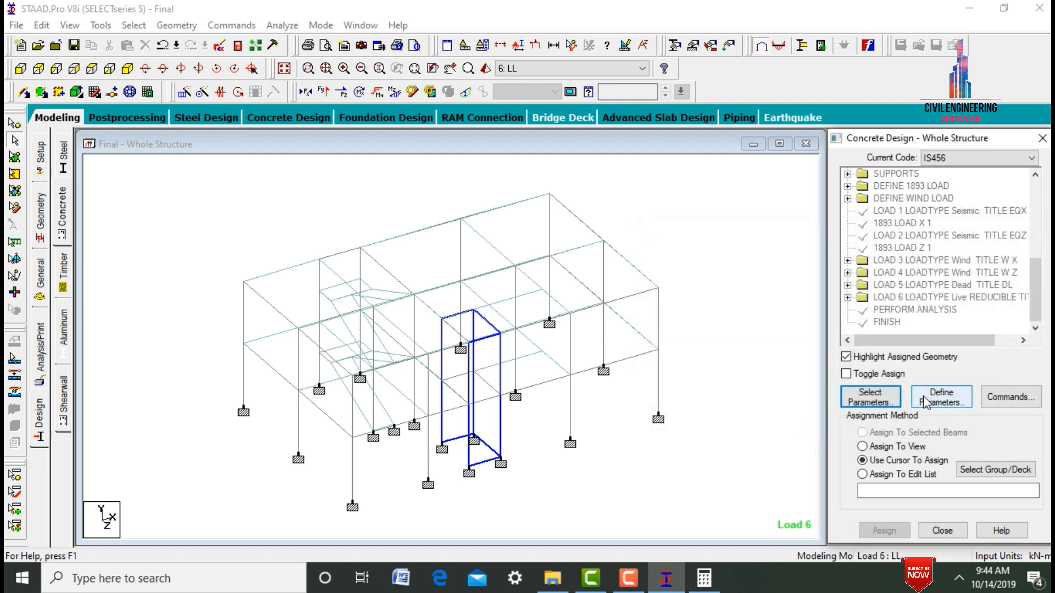
- Define the FC design parameter with a concrete compressive strength of 30000 kN/m2 and add it
{"action": "left_click", "coordinate": [940, 401]}
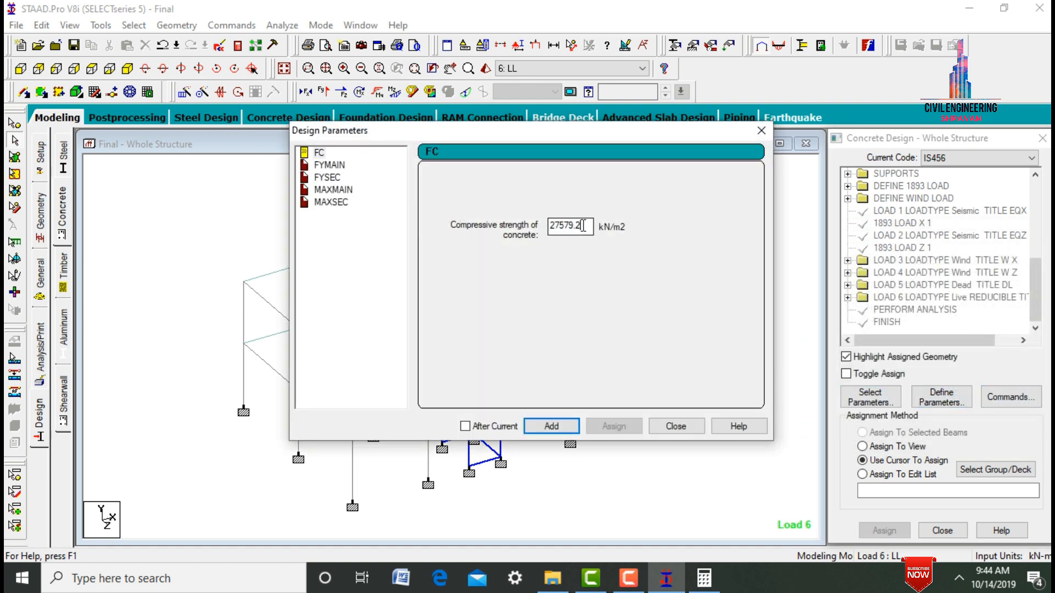
{"action": "left_click_drag", "start_coordinate": [584, 226], "coordinate": [537, 231]}
{"action": "type", "text": "30000"}
{"action": "key", "text": "Return"}
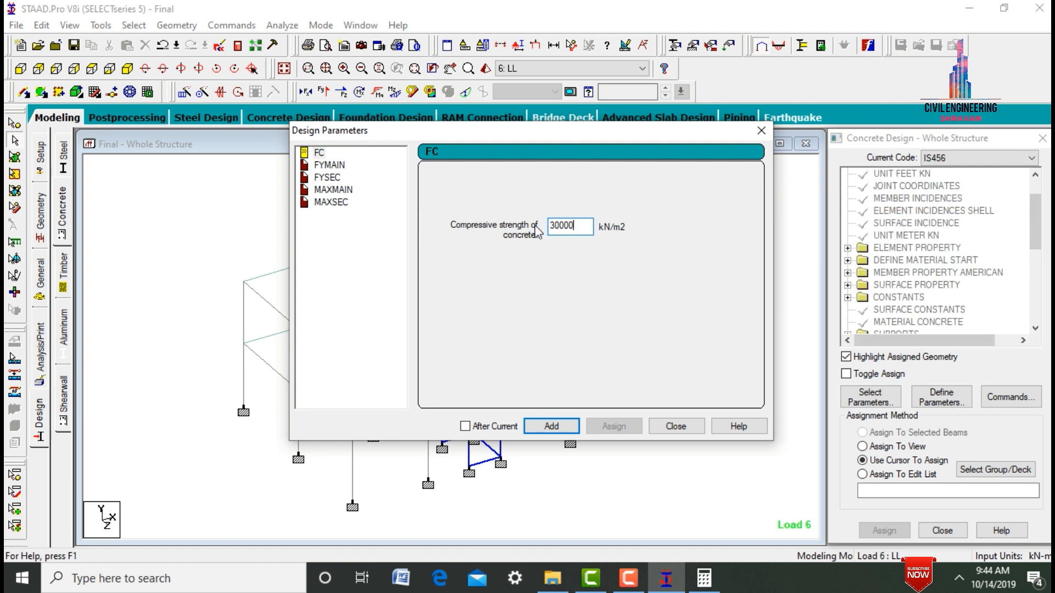
- Add the FYMAIN and FYSEC parameters with a yield strength of 600000 kN/m2 for main and shear reinforcement
{"action": "left_click", "coordinate": [330, 165]}
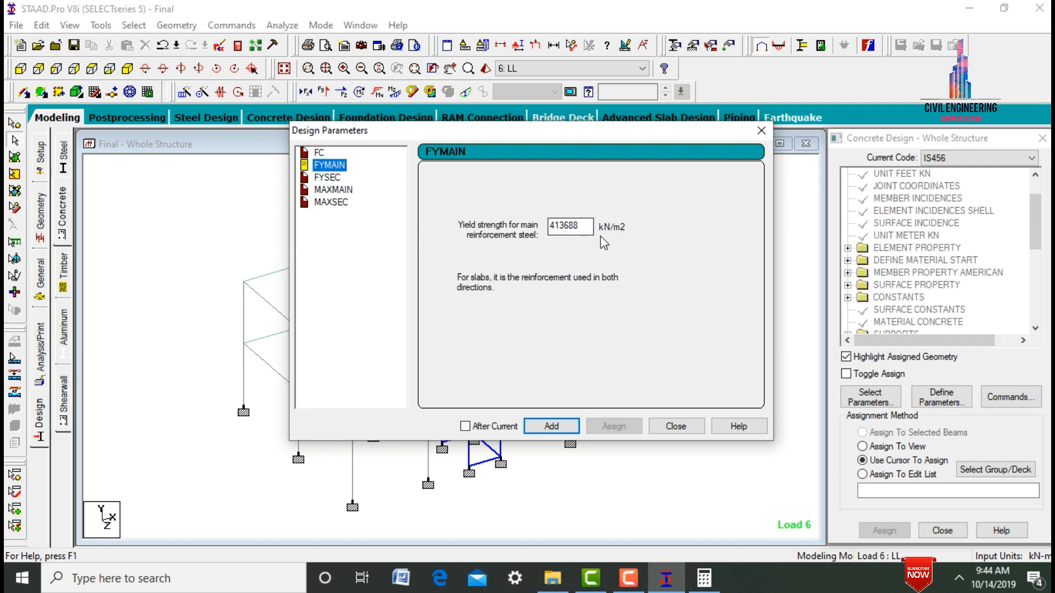
{"action": "left_click_drag", "start_coordinate": [590, 225], "coordinate": [516, 220]}
{"action": "type", "text": "600000"}
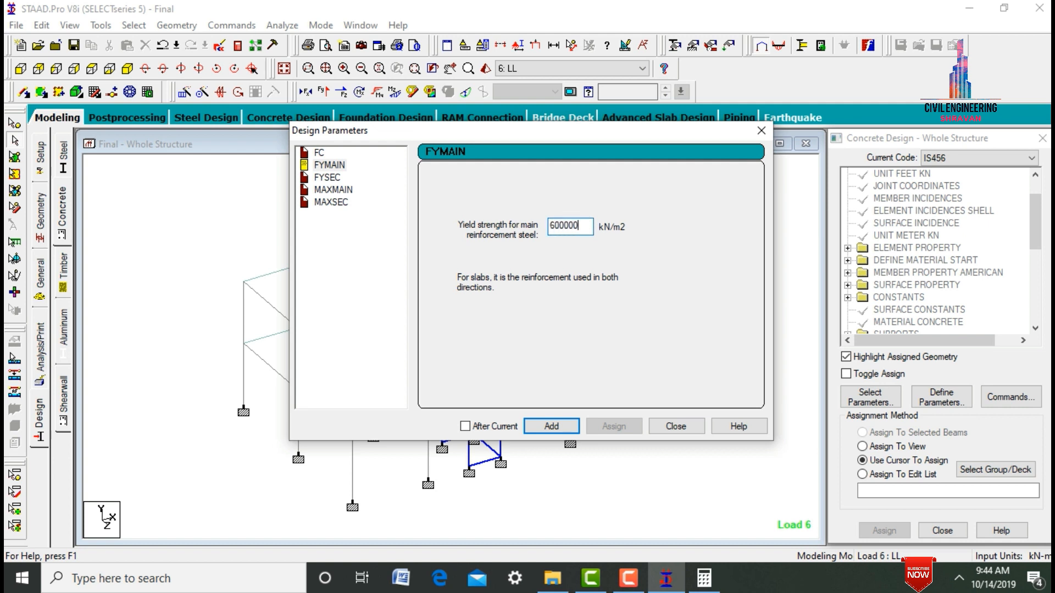
{"action": "left_click", "coordinate": [330, 178]}
{"action": "left_click", "coordinate": [585, 226]}
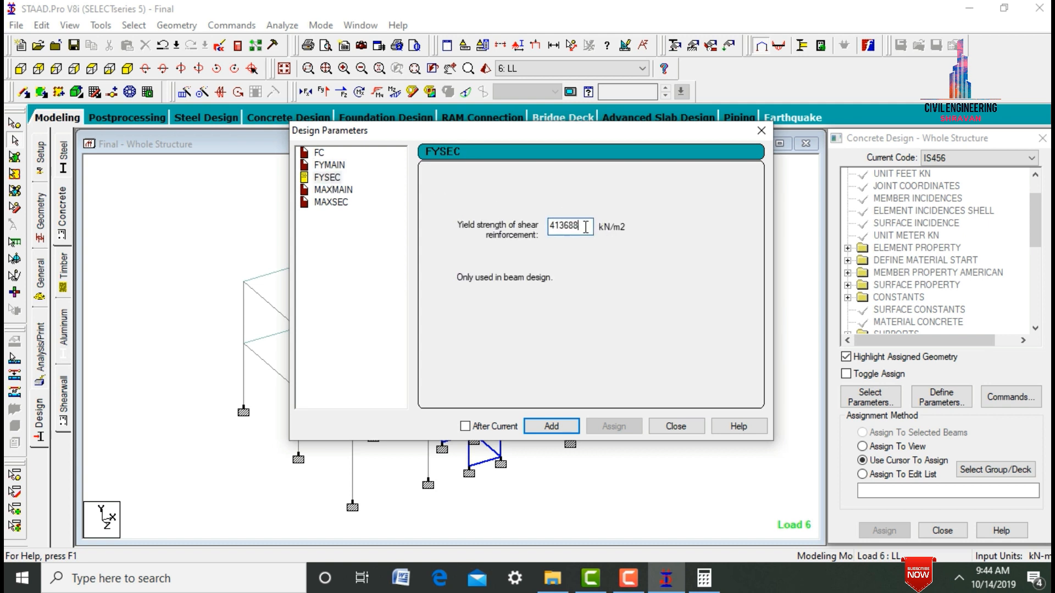
{"action": "left_click_drag", "start_coordinate": [585, 227], "coordinate": [533, 242]}
- Add MAXMAIN and MAXSEC parameters with a maximum bar size of 16 mm for main and secondary reinforcement
{"action": "left_click", "coordinate": [333, 190]}
{"action": "left_click", "coordinate": [448, 246]}
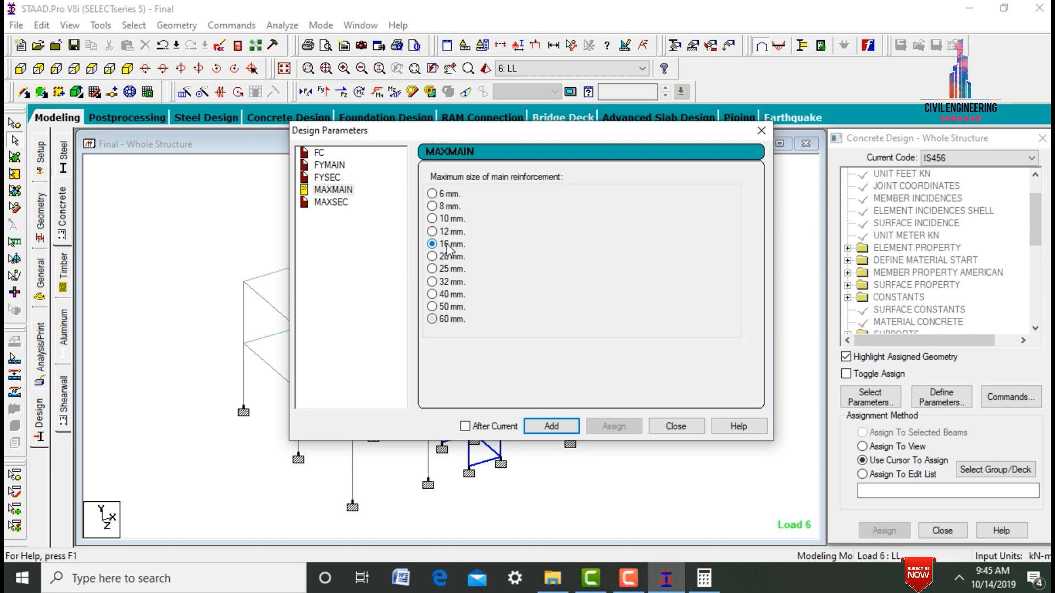
{"action": "left_click", "coordinate": [551, 426]}
{"action": "left_click", "coordinate": [325, 203]}
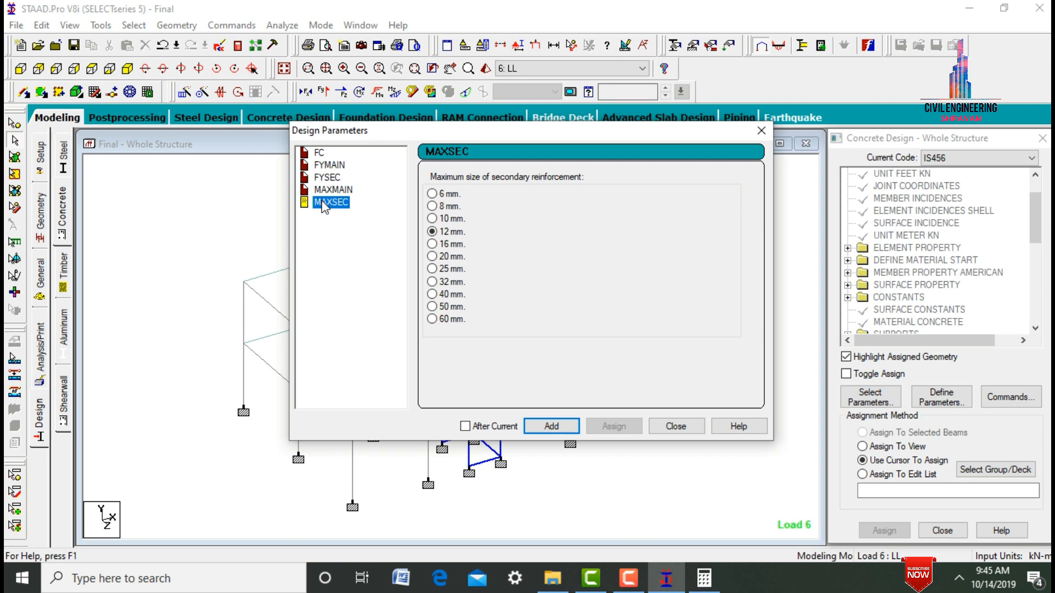
{"action": "left_click", "coordinate": [445, 245]}
{"action": "left_click", "coordinate": [550, 427]}
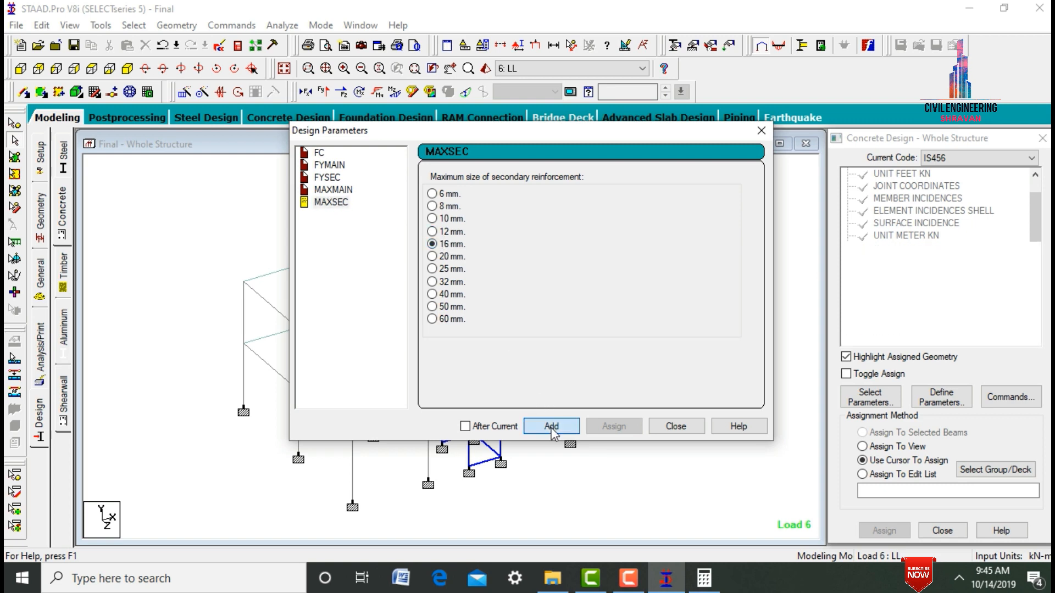
{"action": "left_click", "coordinate": [674, 427]}
- Add the DESIGN BEAM, DESIGN COLUMN, DESIGN SLAB/ELEMENT and TAKE OFF commands to the concrete design
{"action": "left_click", "coordinate": [983, 397]}
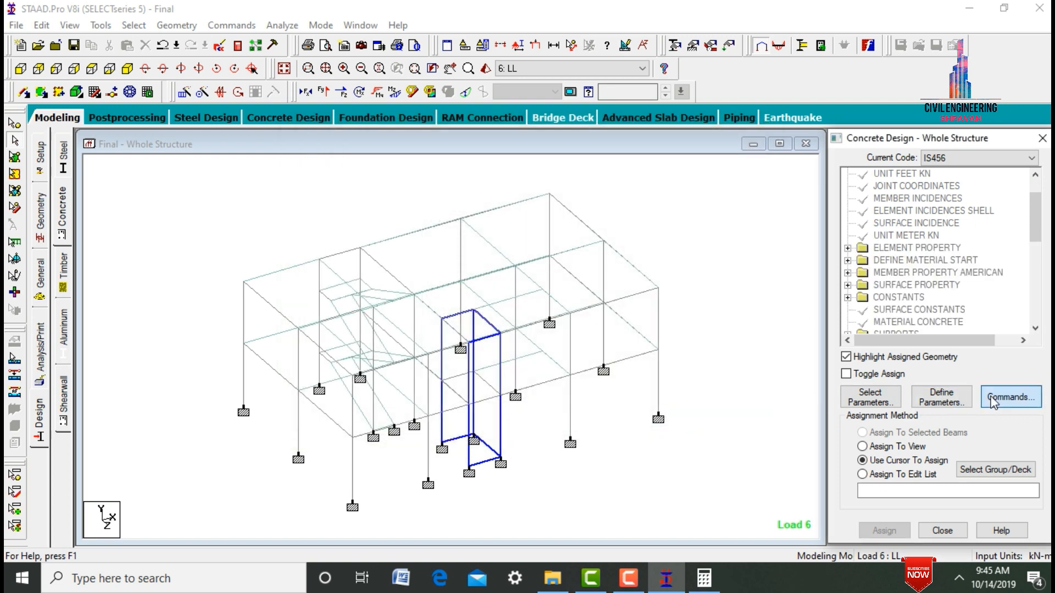
{"action": "left_click", "coordinate": [636, 226]}
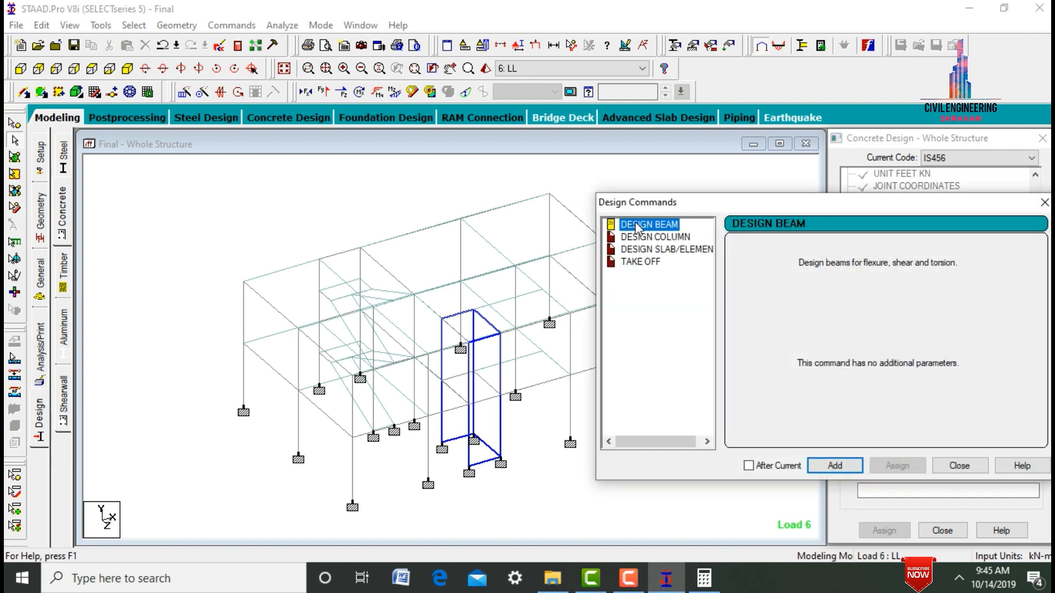
{"action": "left_click", "coordinate": [834, 466]}
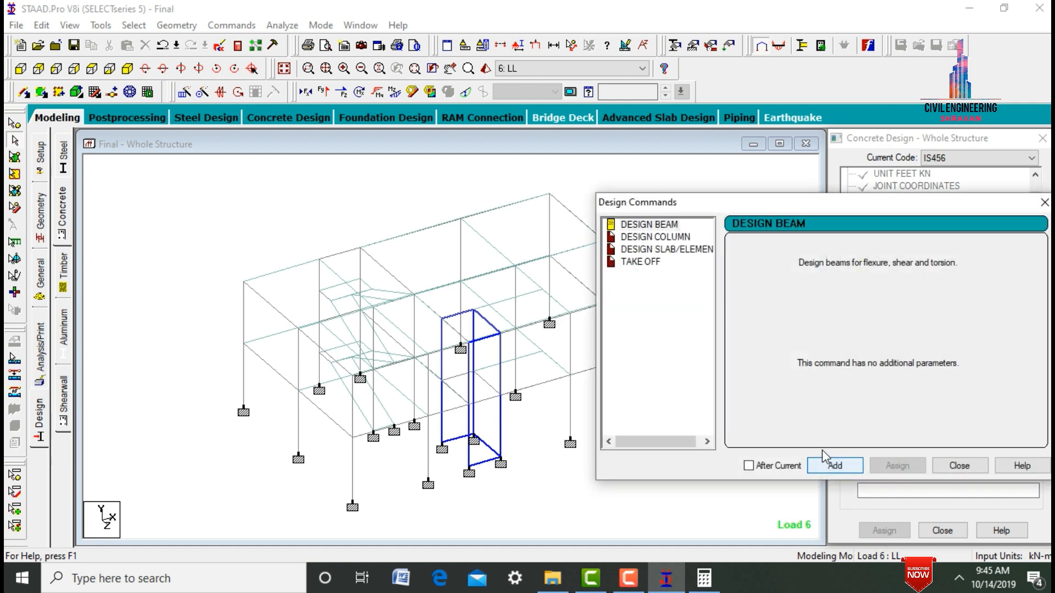
{"action": "left_click", "coordinate": [635, 237]}
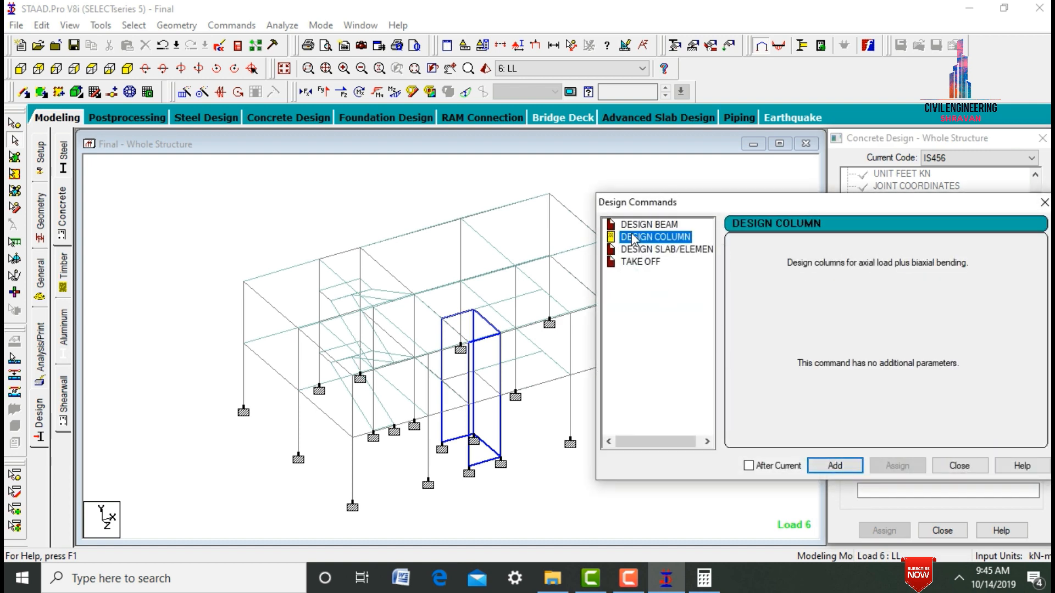
{"action": "left_click", "coordinate": [839, 466]}
{"action": "left_click", "coordinate": [679, 251]}
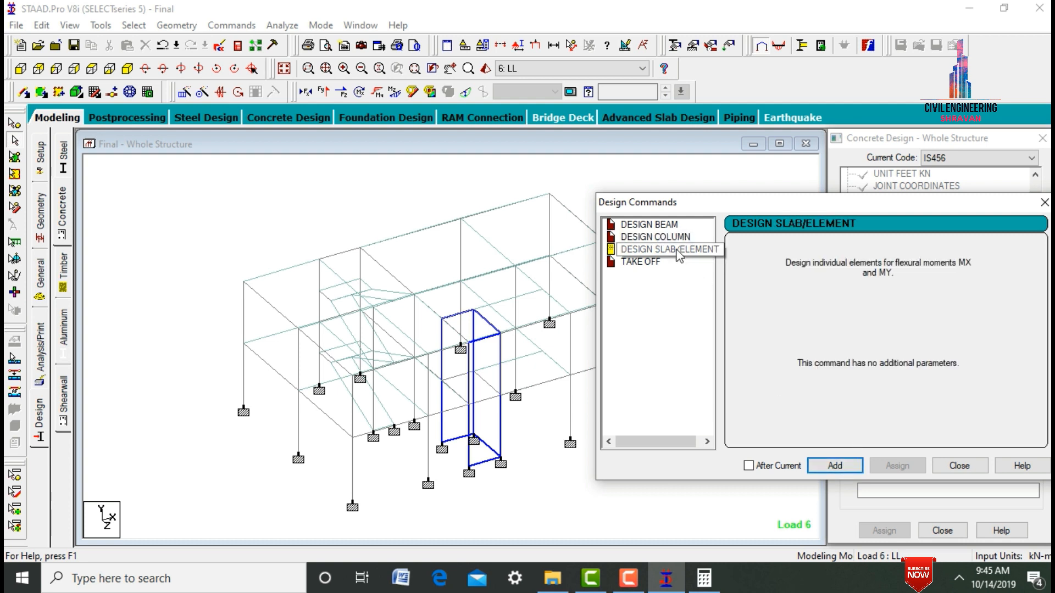
{"action": "left_click", "coordinate": [849, 471]}
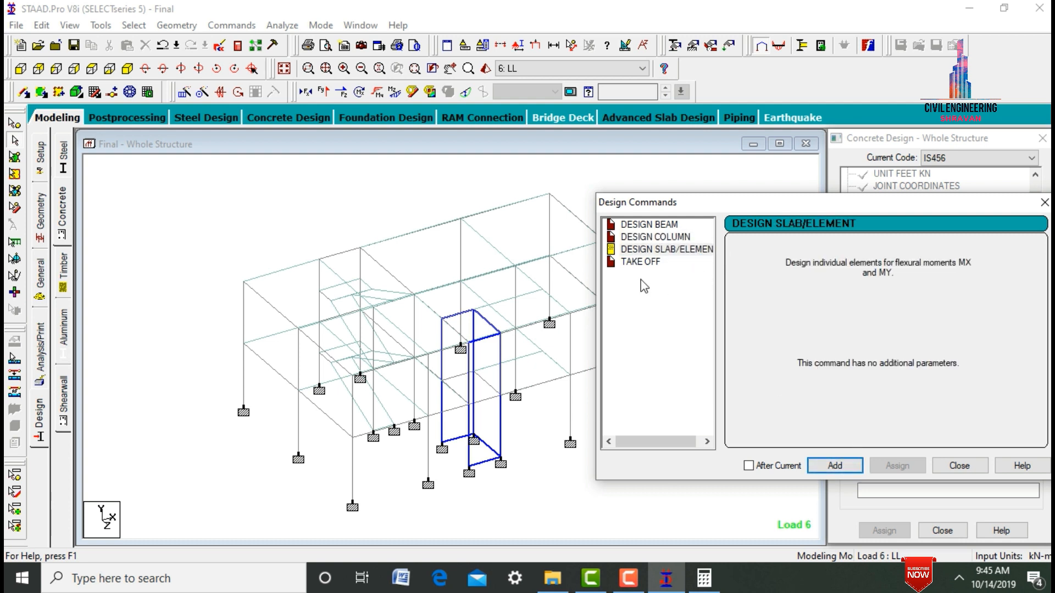
{"action": "left_click", "coordinate": [651, 264]}
{"action": "left_click", "coordinate": [835, 466]}
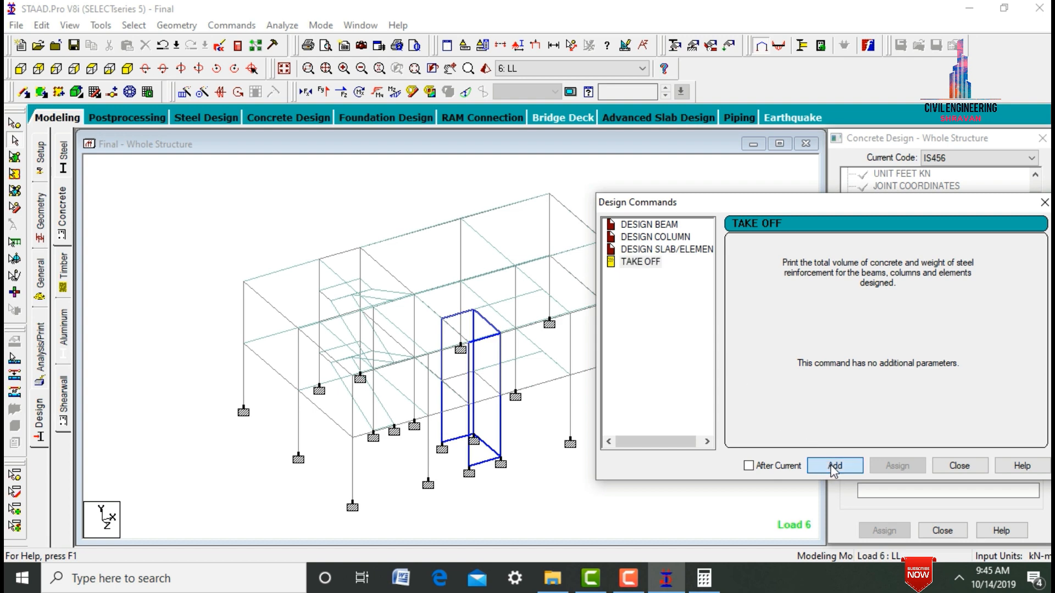
{"action": "left_click", "coordinate": [960, 465]}
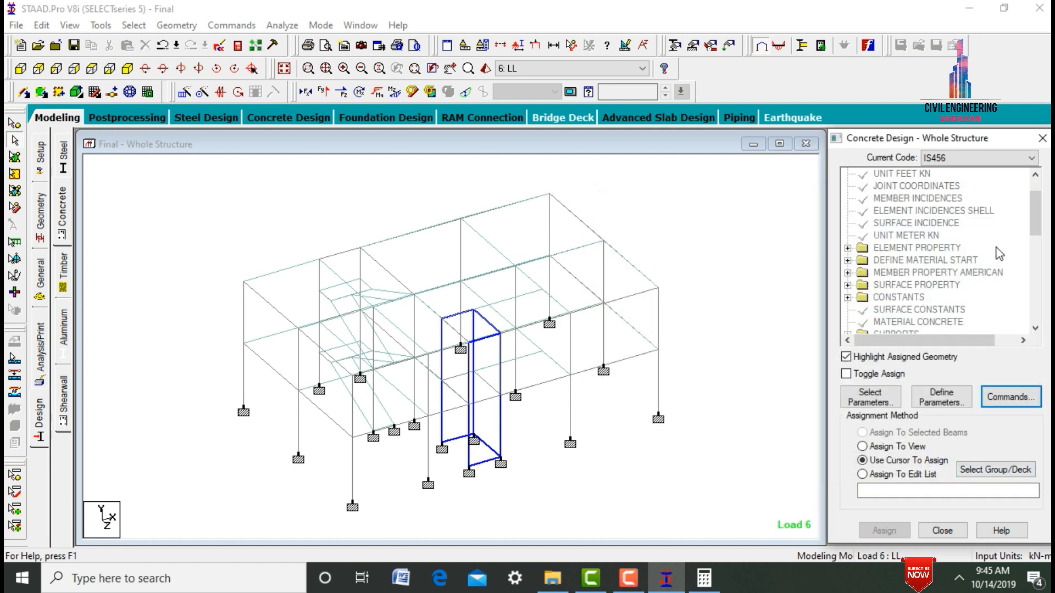
{"action": "scroll", "coordinate": [879, 209], "scroll_direction": "down", "scroll_amount": 5}
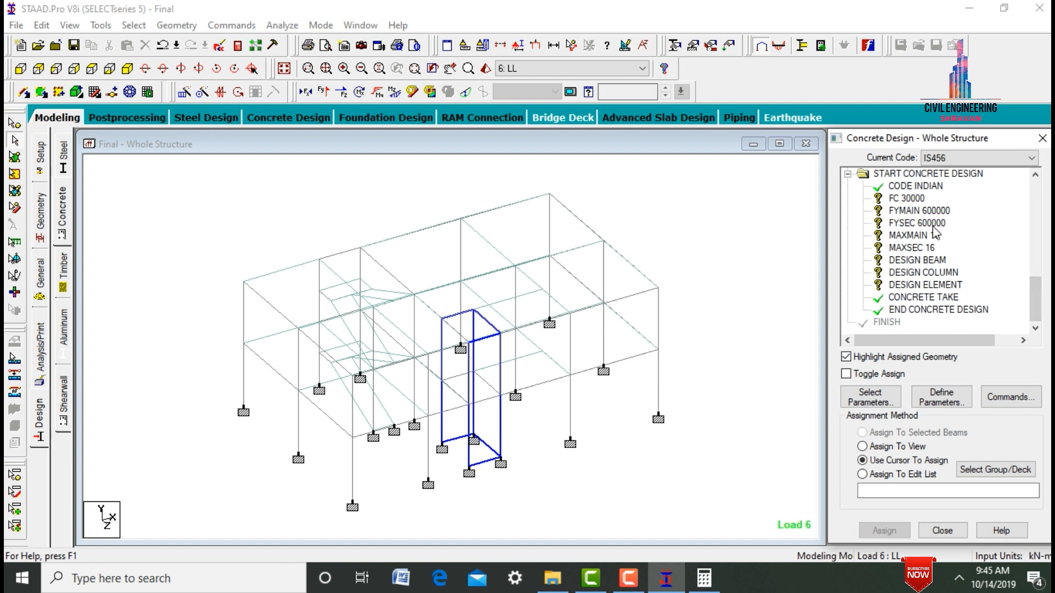
- Assign the FC 30000 and FYMAIN 600000 parameters to all members and plates in the view
{"action": "left_click", "coordinate": [907, 198]}
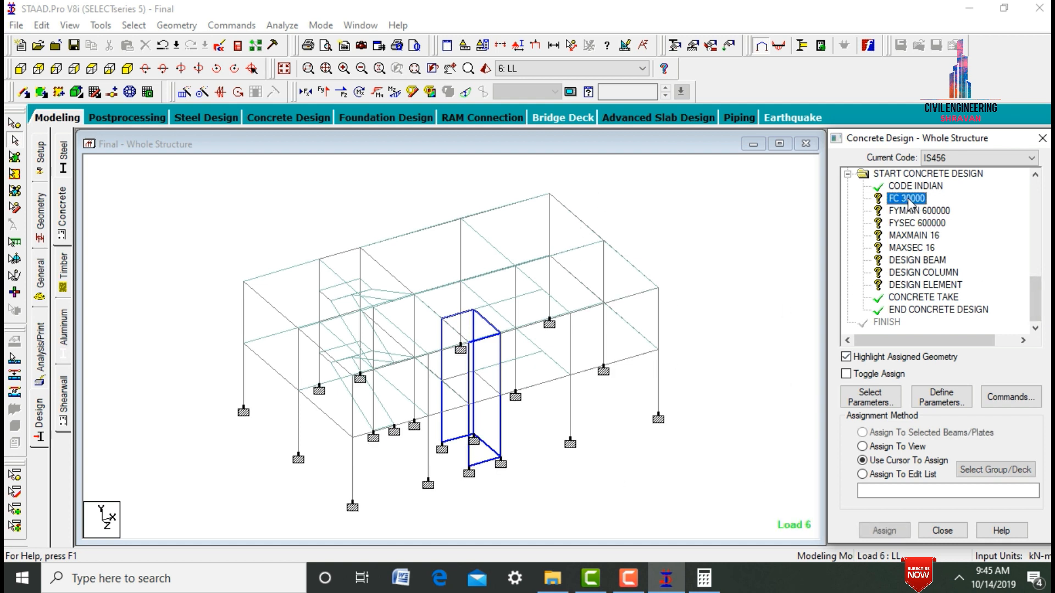
{"action": "left_click", "coordinate": [891, 448]}
{"action": "key", "text": "Return"}
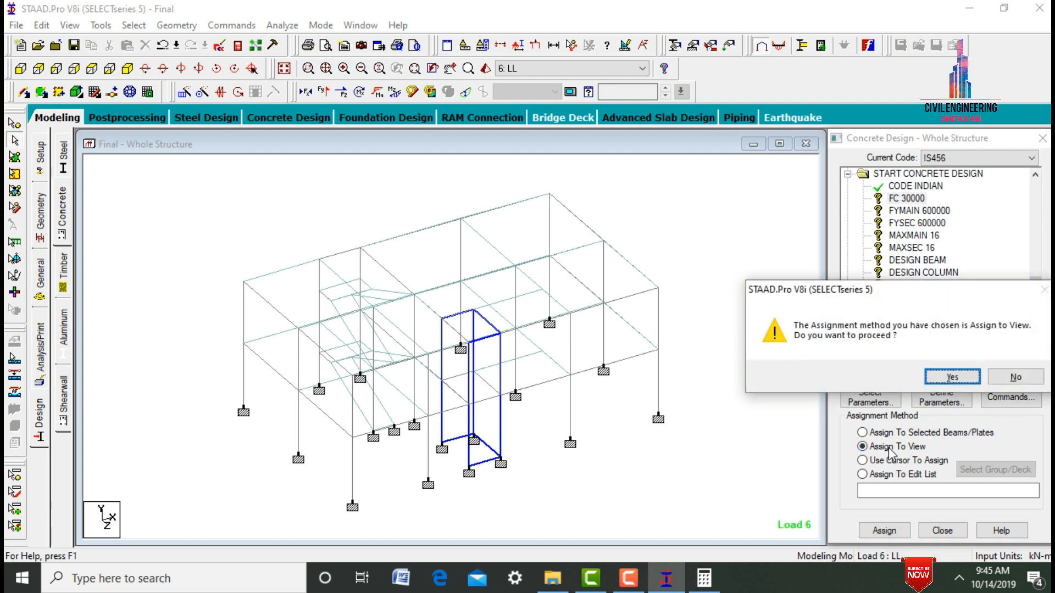
{"action": "key", "text": "Return"}
{"action": "left_click", "coordinate": [926, 212]}
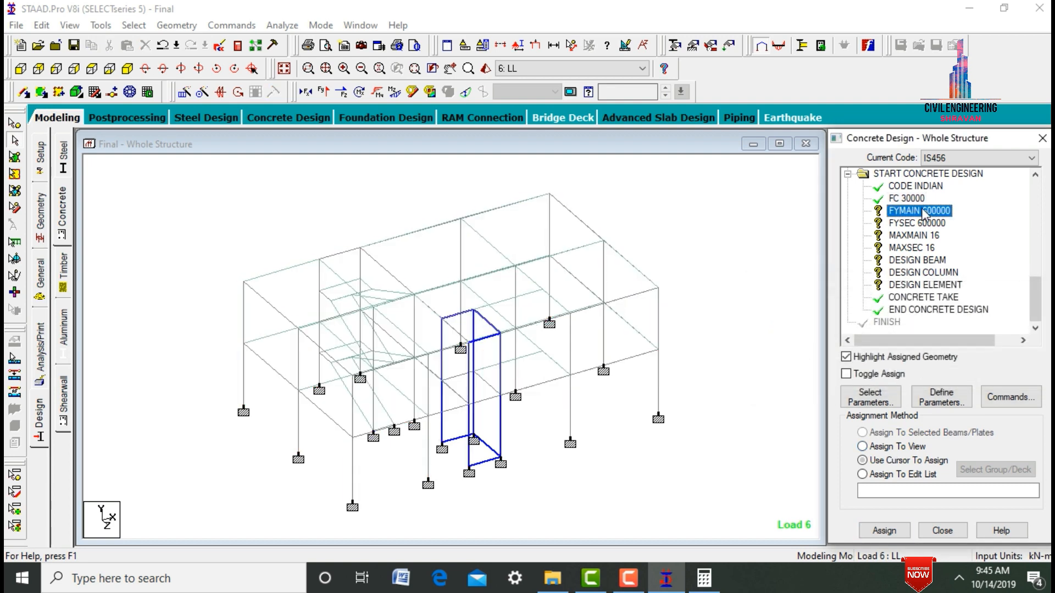
{"action": "left_click", "coordinate": [912, 448]}
{"action": "key", "text": "Return"}
{"action": "key", "text": "Return"}
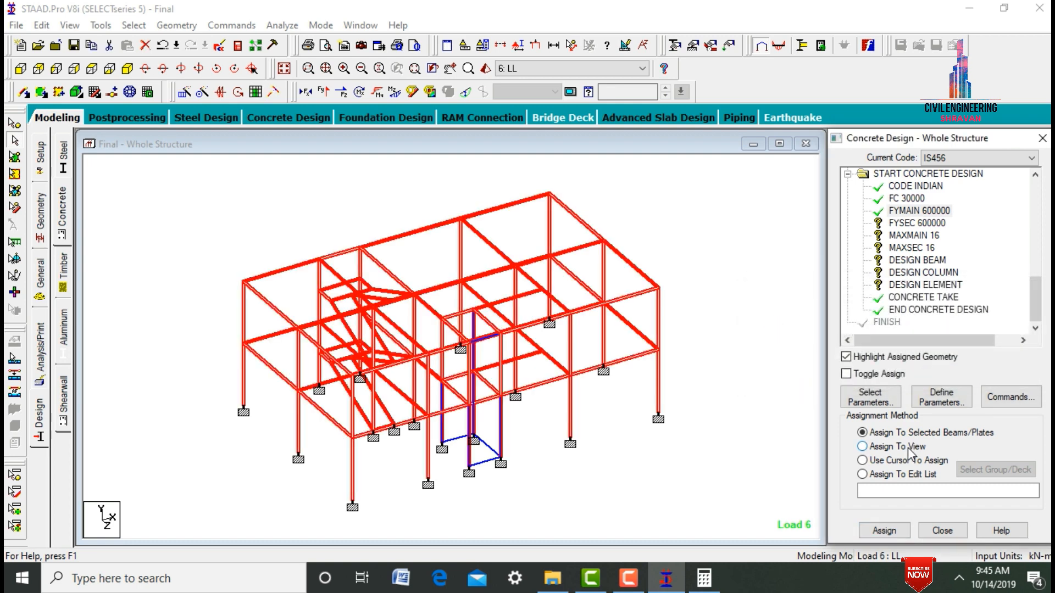
- Assign the FYSEC 600000 parameter to all beams in the view
{"action": "left_click", "coordinate": [903, 223]}
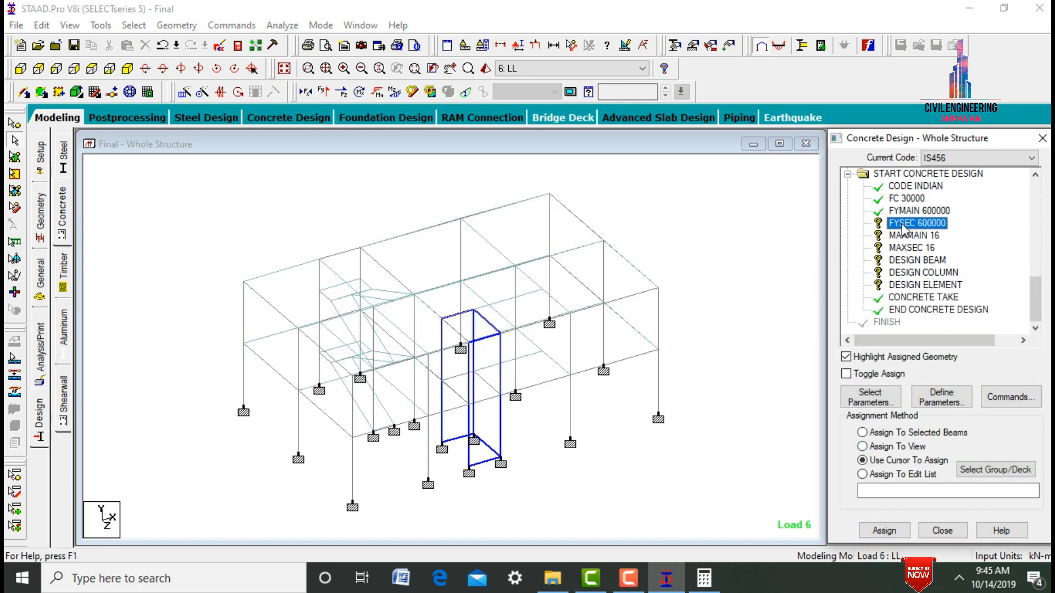
{"action": "left_click", "coordinate": [895, 447]}
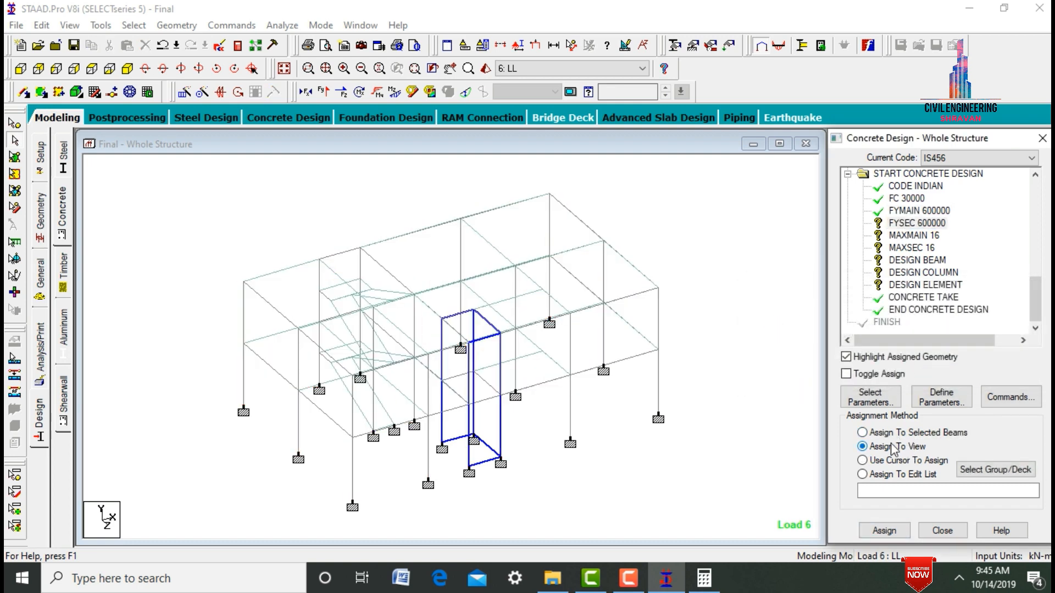
{"action": "left_click", "coordinate": [892, 436]}
{"action": "left_click", "coordinate": [885, 446]}
{"action": "key", "text": "Return"}
{"action": "key", "text": "Return"}
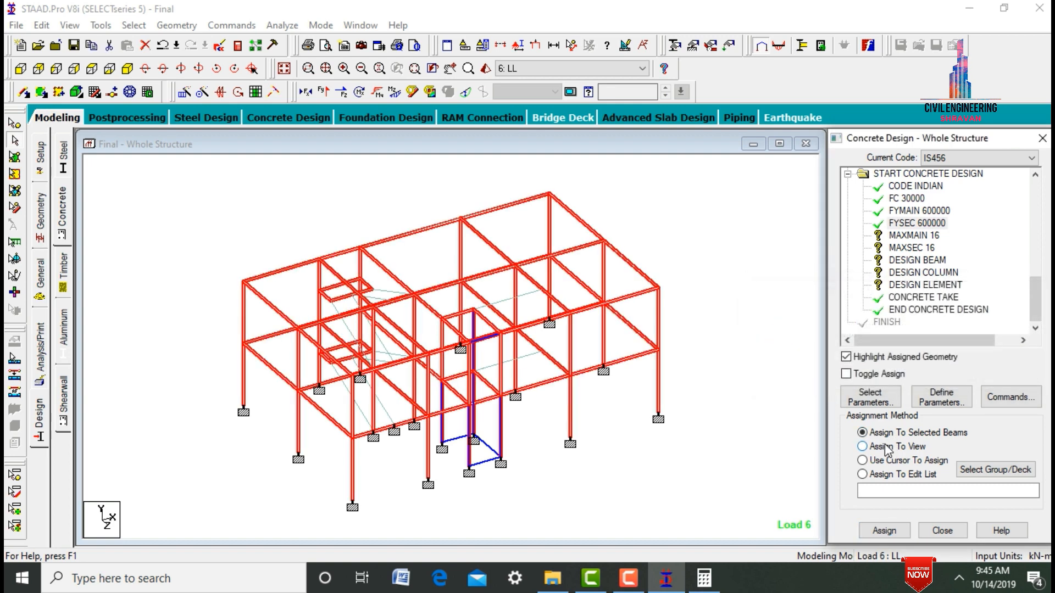
- Assign the MAXMAIN 16 and MAXSEC 16 parameters to all beams in the view
{"action": "left_click", "coordinate": [911, 237]}
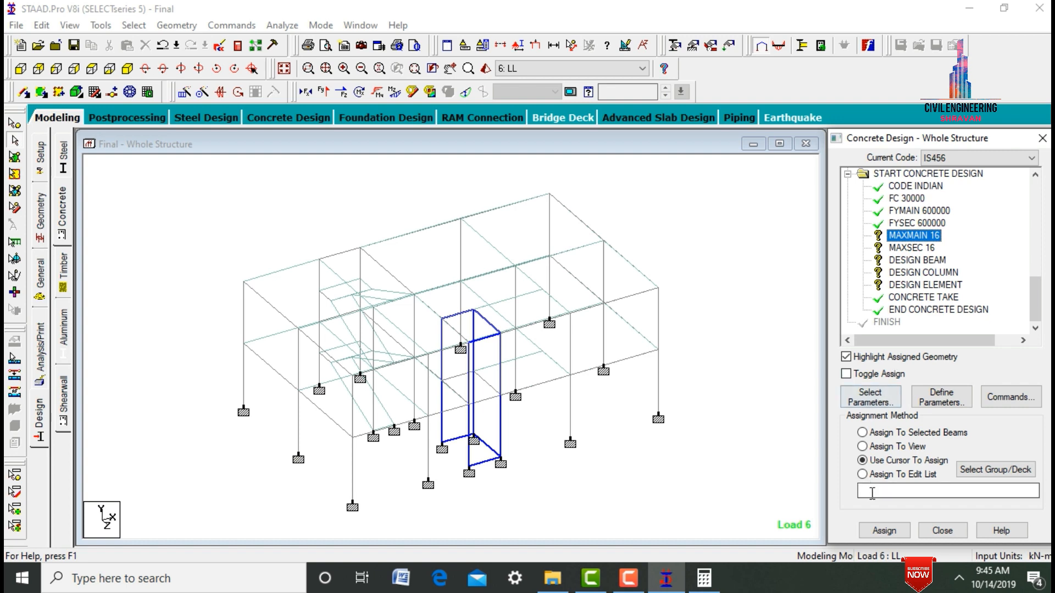
{"action": "left_click", "coordinate": [885, 447]}
{"action": "key", "text": "Return"}
{"action": "key", "text": "Return"}
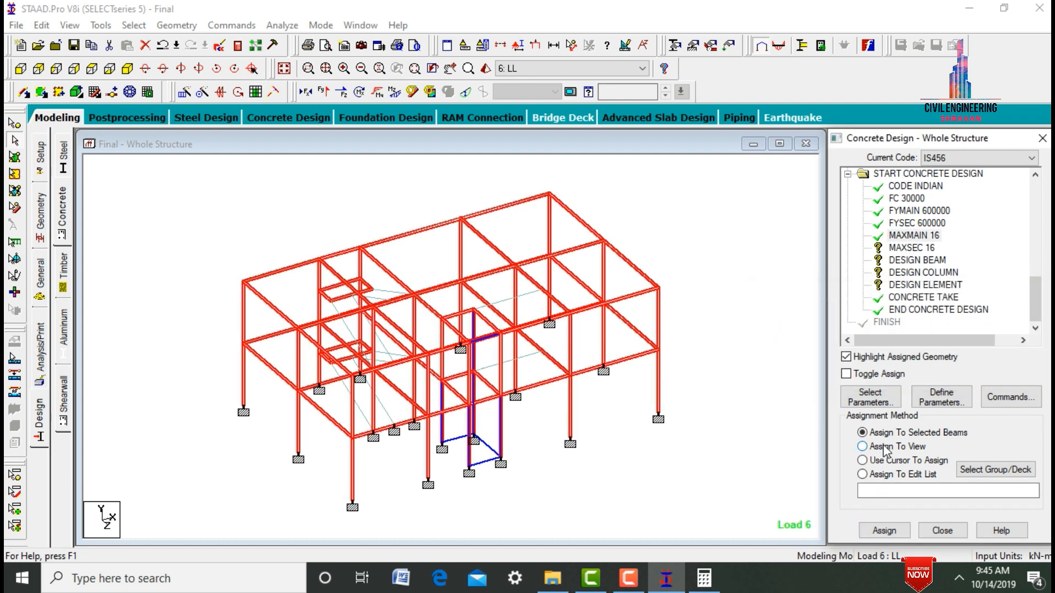
{"action": "left_click", "coordinate": [904, 248]}
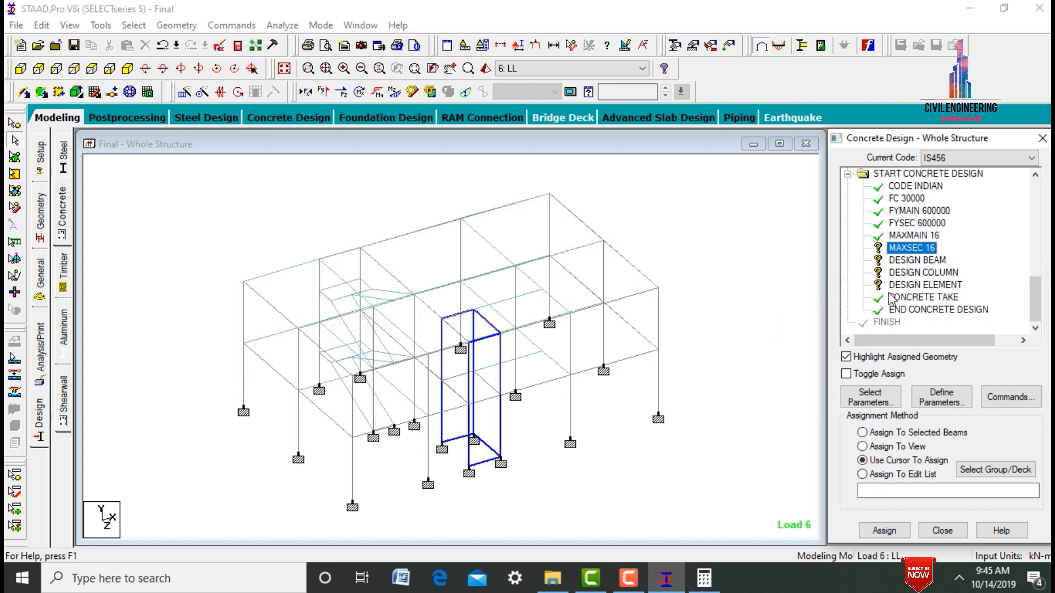
{"action": "left_click", "coordinate": [862, 446]}
{"action": "key", "text": "Return"}
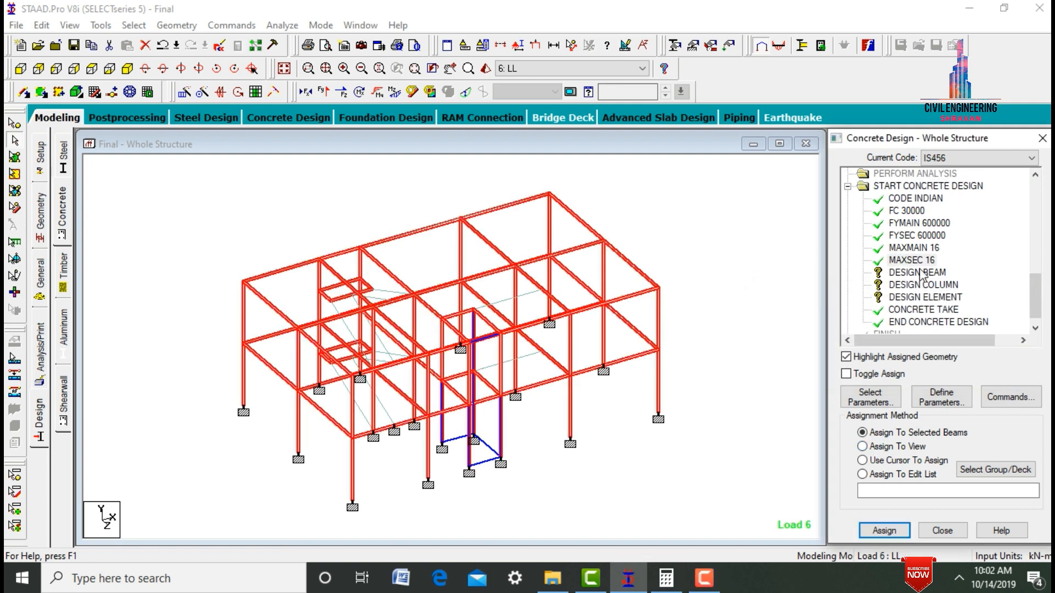
- Assign the DESIGN BEAM command to all beams parallel to the X and Z axes
{"action": "key", "text": "Down"}
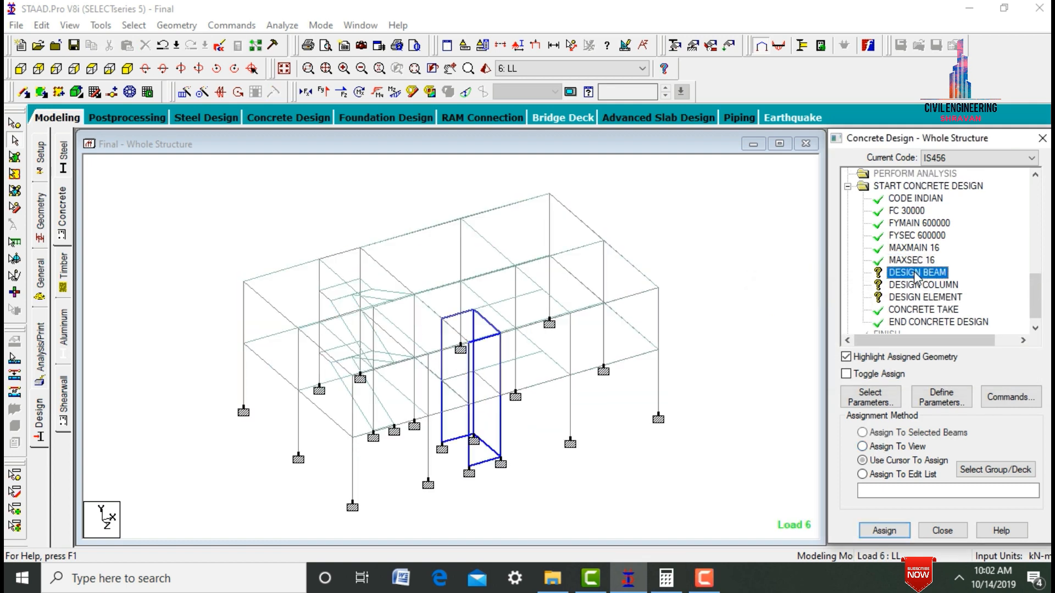
{"action": "left_click", "coordinate": [135, 26]}
{"action": "mouse_move", "coordinate": [304, 319]}
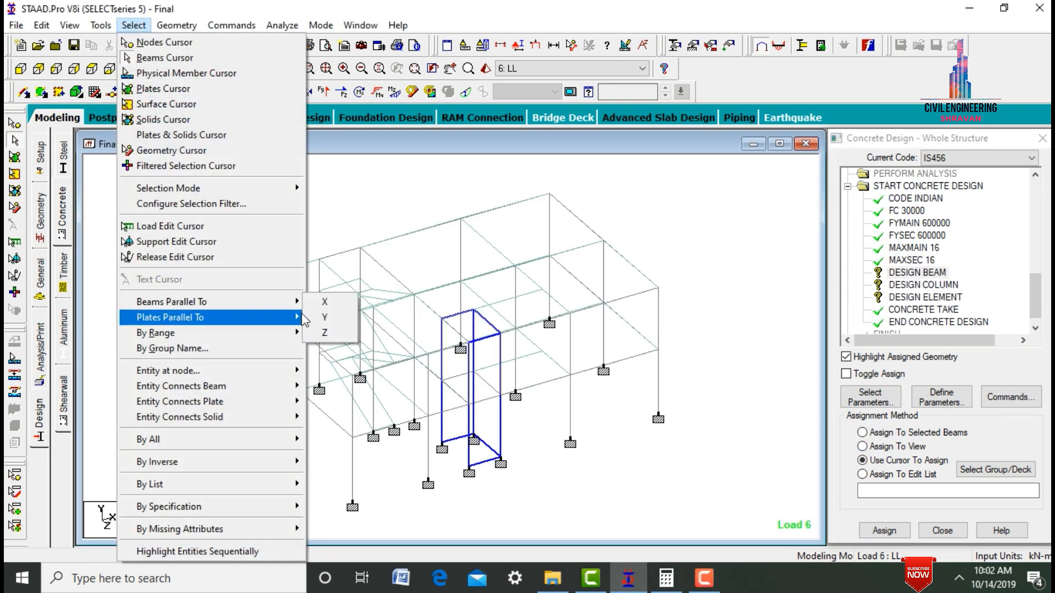
{"action": "left_click", "coordinate": [325, 302]}
{"action": "left_click", "coordinate": [135, 26]}
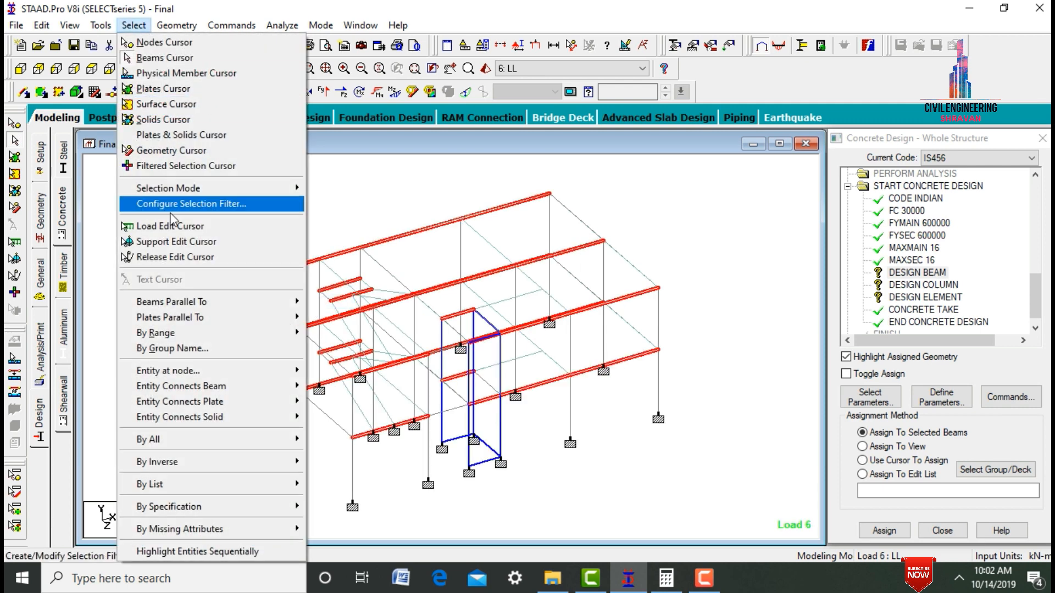
{"action": "mouse_move", "coordinate": [294, 303]}
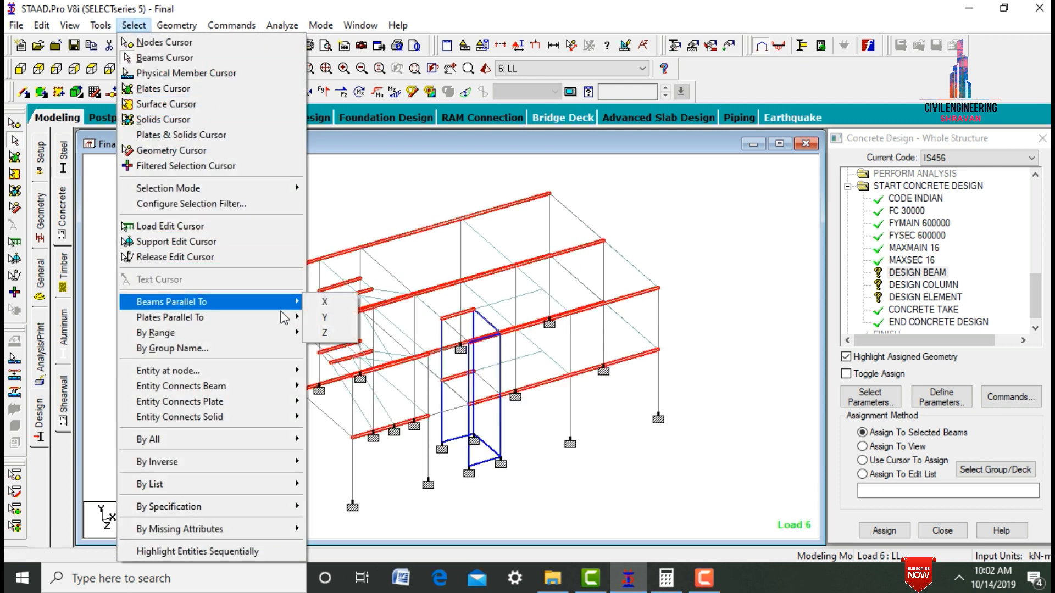
{"action": "left_click", "coordinate": [325, 336]}
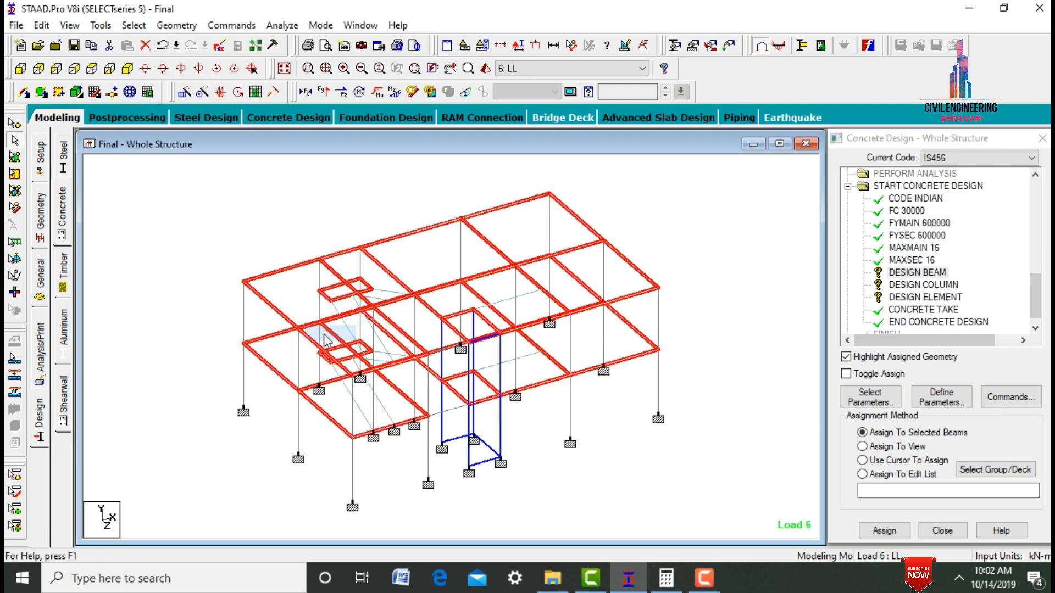
{"action": "left_click", "coordinate": [896, 530]}
{"action": "key", "text": "Return"}
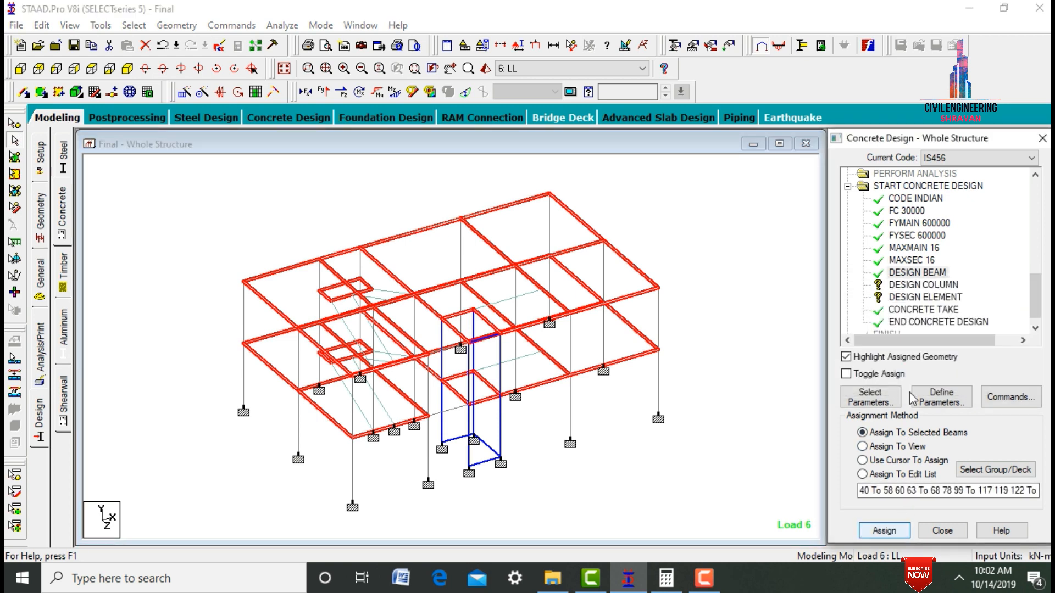
- Assign the DESIGN COLUMN command to all members parallel to the Y axis
{"action": "left_click", "coordinate": [917, 285]}
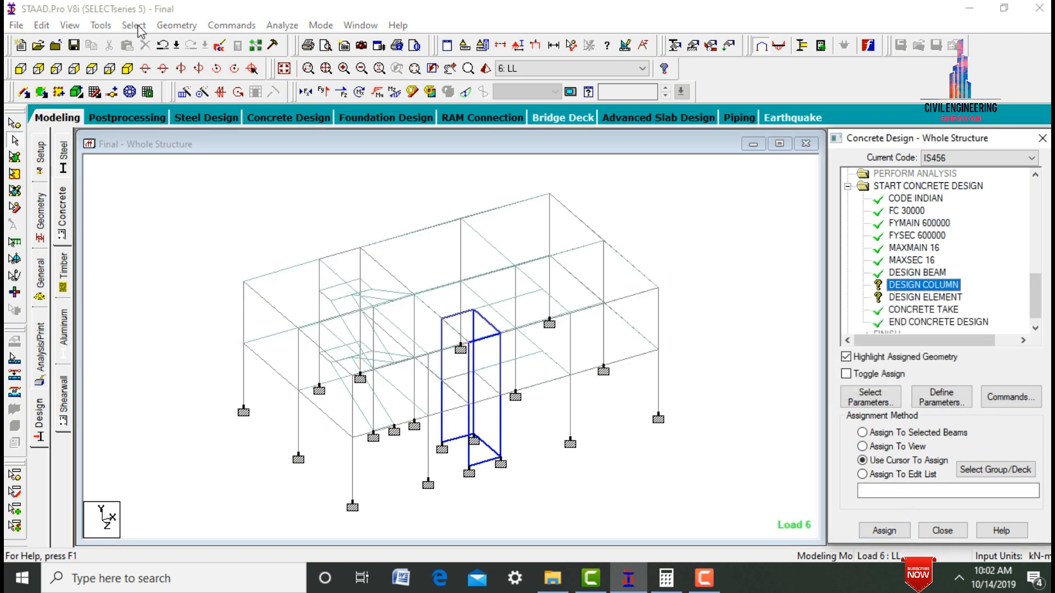
{"action": "left_click", "coordinate": [134, 26]}
{"action": "mouse_move", "coordinate": [184, 311]}
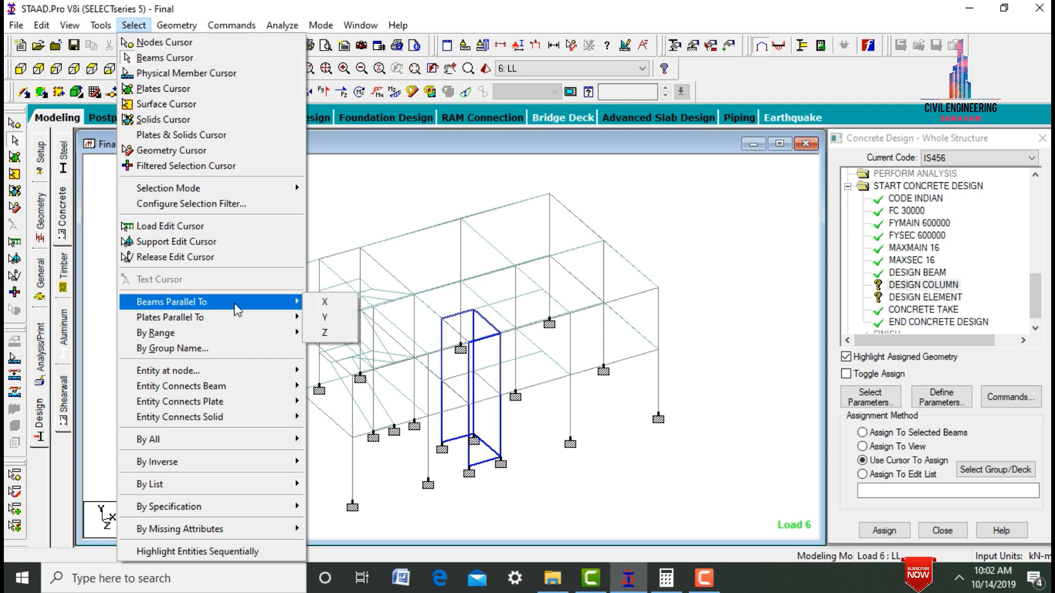
{"action": "left_click", "coordinate": [324, 317]}
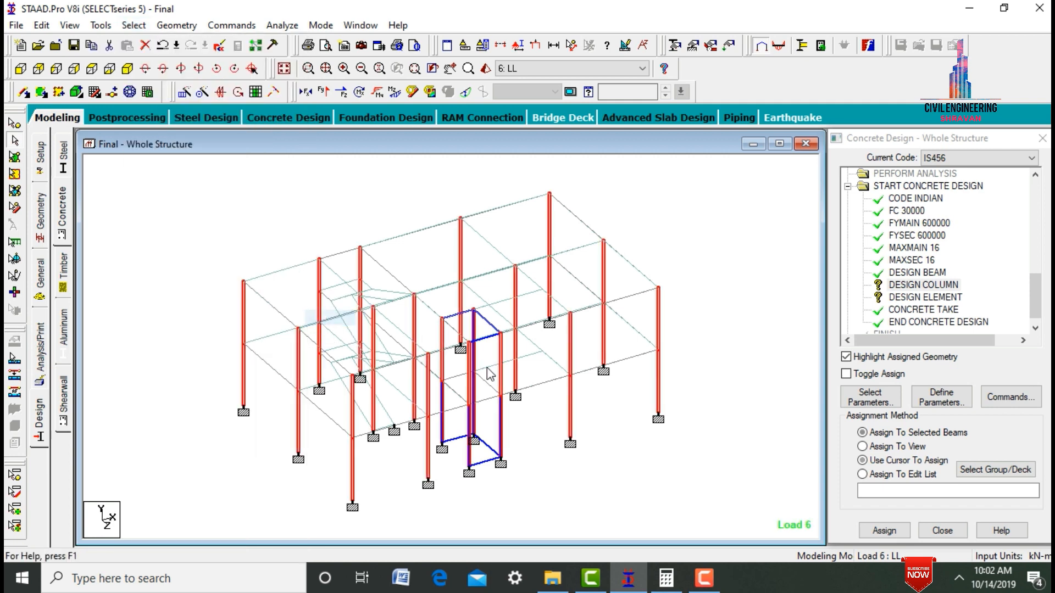
{"action": "left_click", "coordinate": [896, 529]}
{"action": "key", "text": "Return"}
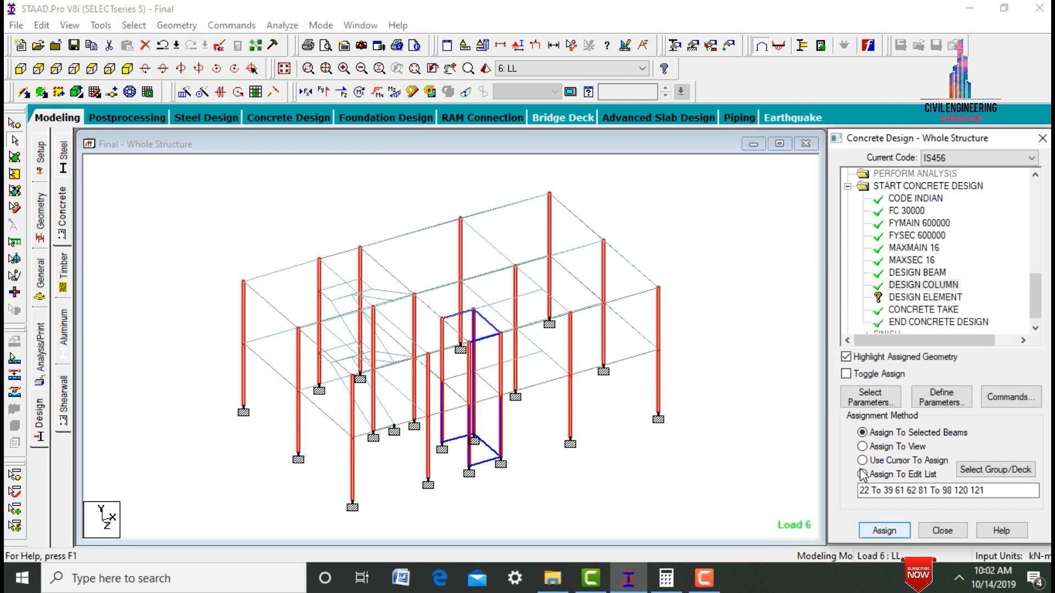
- Assign the DESIGN ELEMENT command to all plates in the view
{"action": "left_click", "coordinate": [913, 299]}
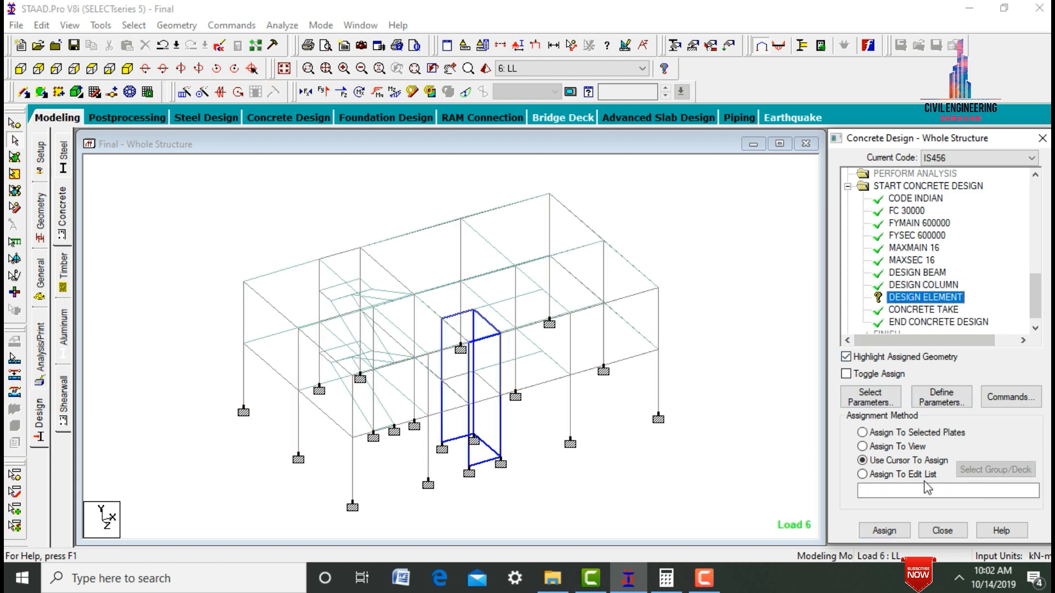
{"action": "left_click", "coordinate": [892, 448]}
{"action": "left_click", "coordinate": [884, 530]}
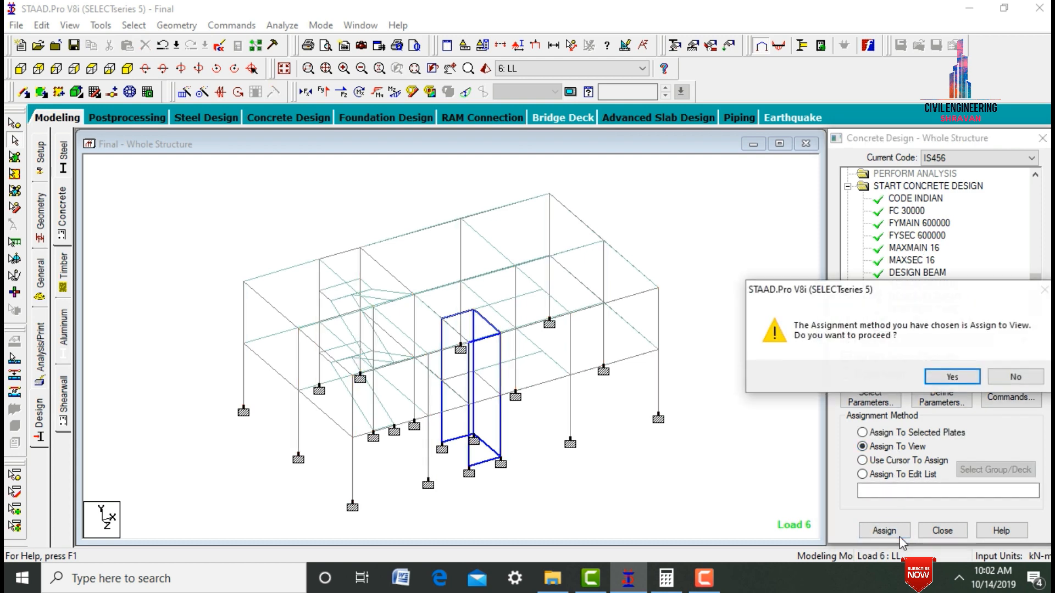
{"action": "key", "text": "Return"}
{"action": "left_click", "coordinate": [682, 400]}
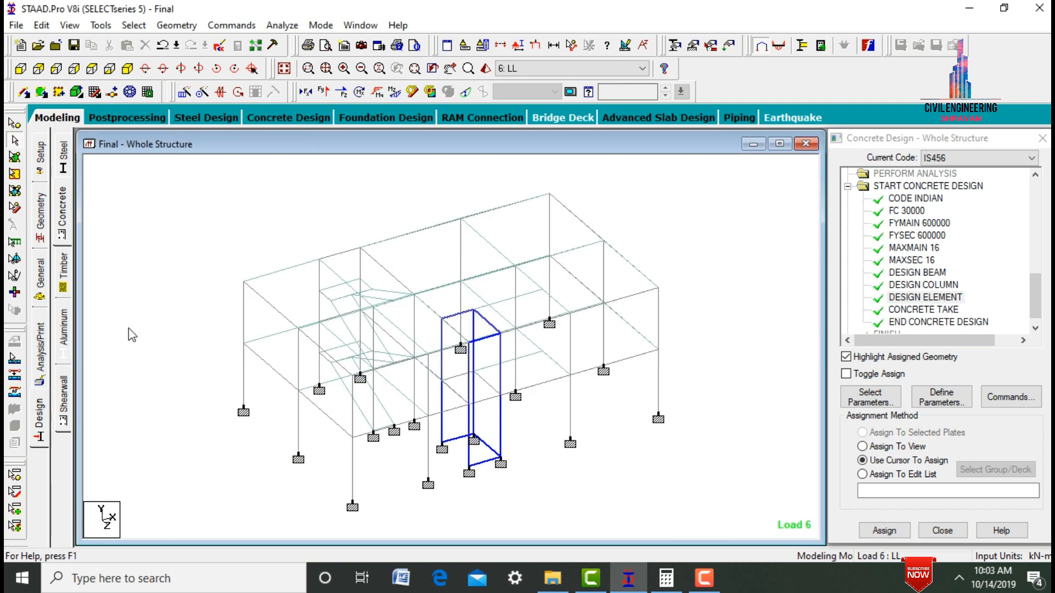
- Run the analysis with the concrete design commands and go to Post Processing Mode
{"action": "left_click", "coordinate": [48, 343]}
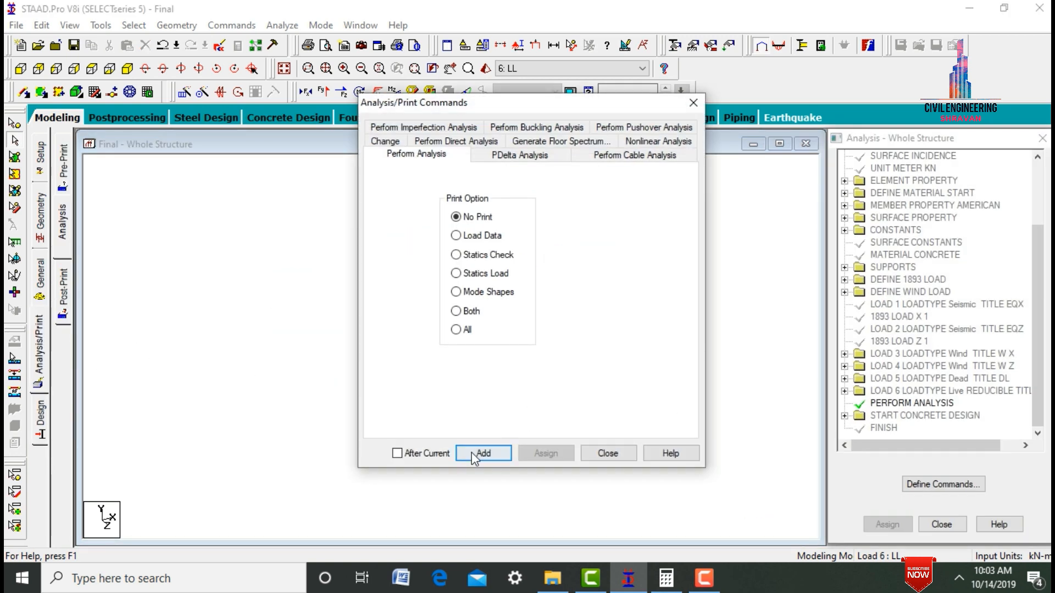
{"action": "left_click", "coordinate": [609, 453]}
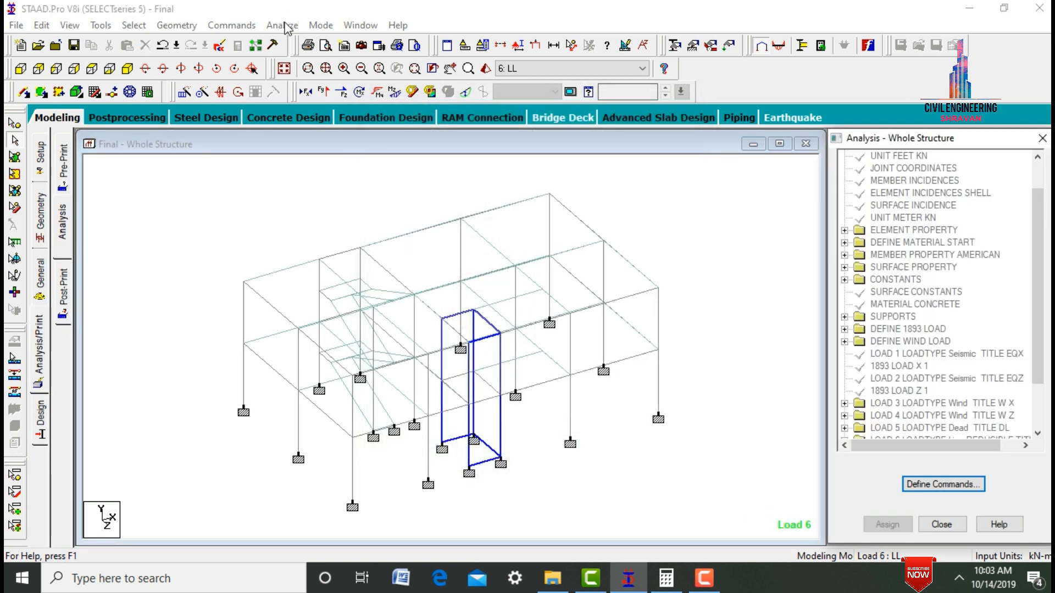
{"action": "left_click", "coordinate": [283, 26]}
{"action": "left_click", "coordinate": [308, 39]}
{"action": "key", "text": "Return"}
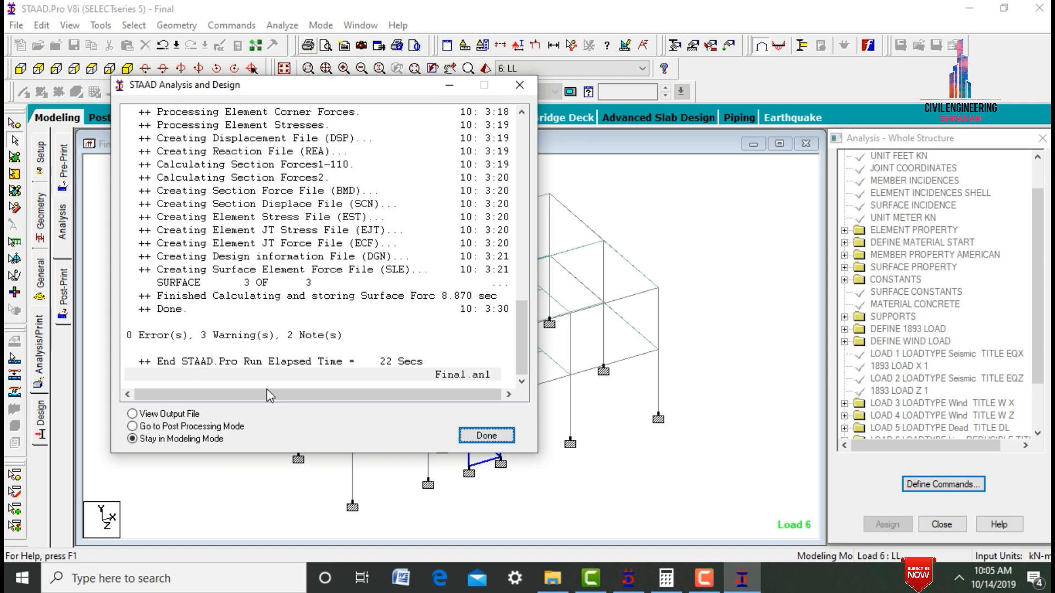
{"action": "left_click", "coordinate": [203, 427]}
{"action": "left_click", "coordinate": [486, 437]}
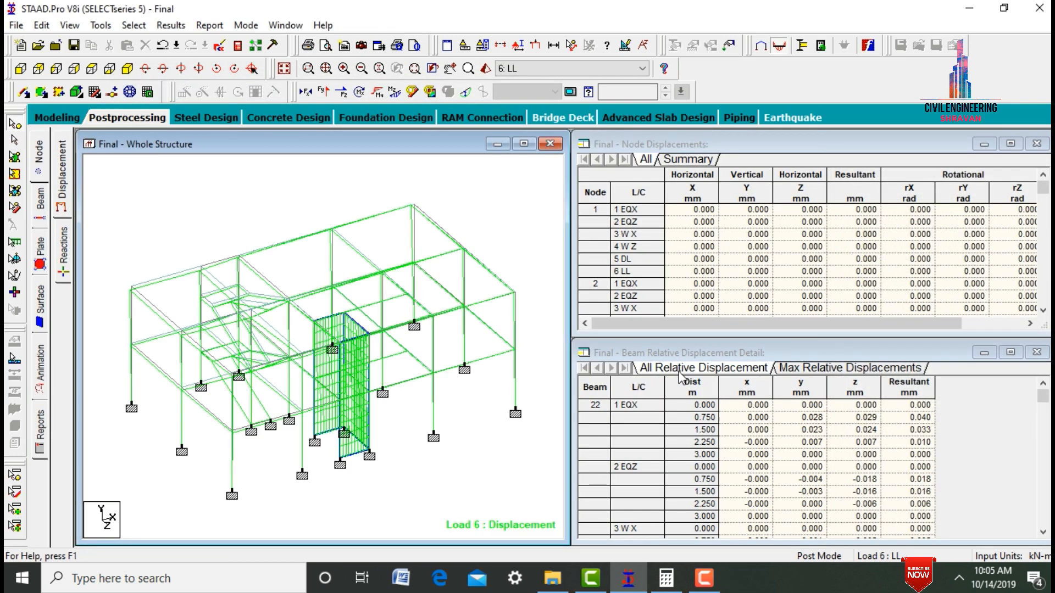
- Examine the IS456 concrete design of beam 56 in the beam results, with the Bending Z diagram hidden
{"action": "left_click", "coordinate": [40, 198]}
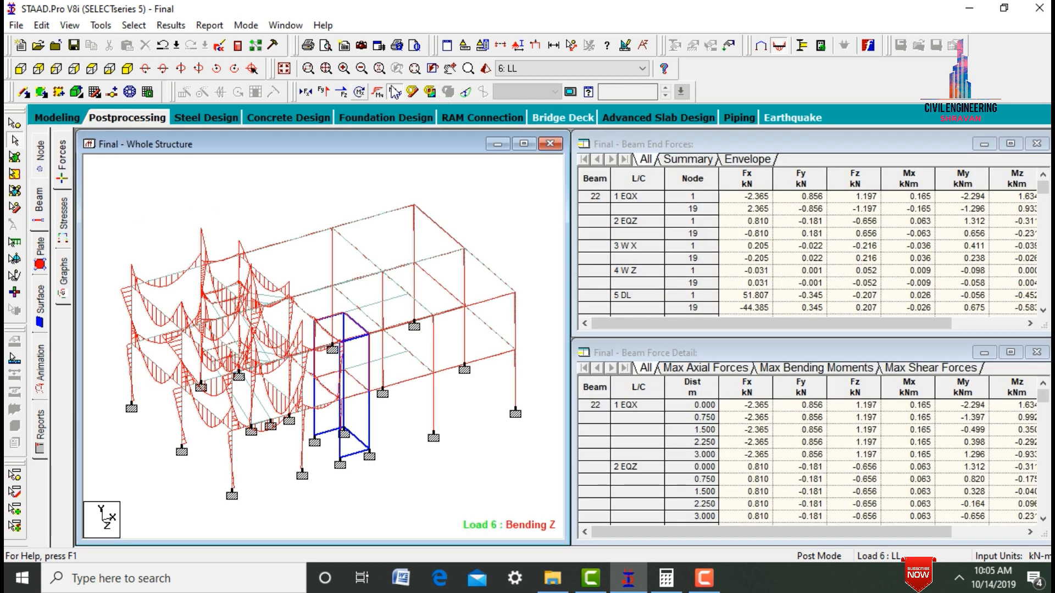
{"action": "left_click", "coordinate": [394, 91]}
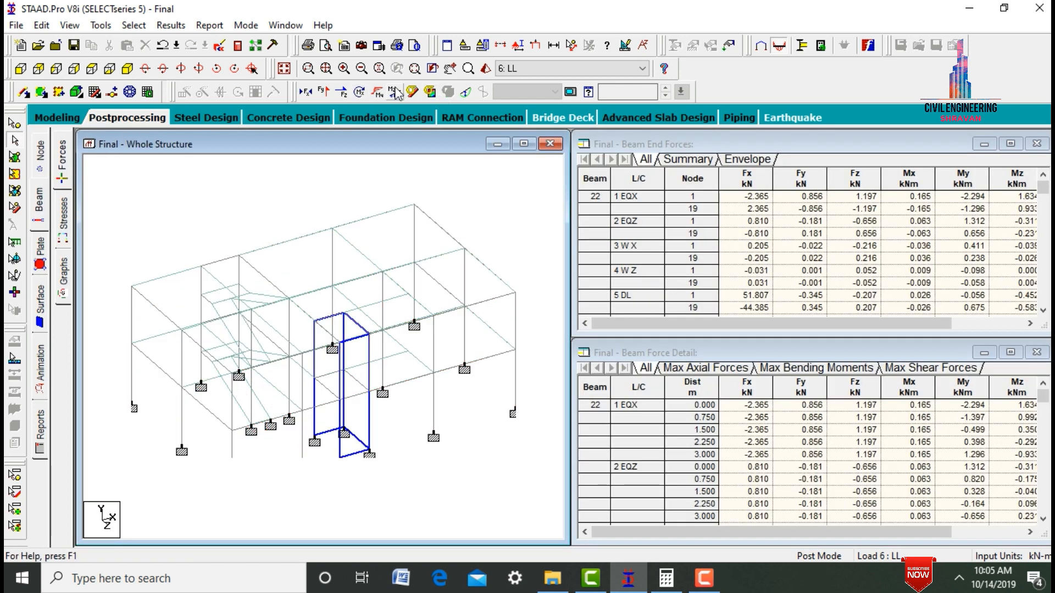
{"action": "left_click", "coordinate": [492, 331]}
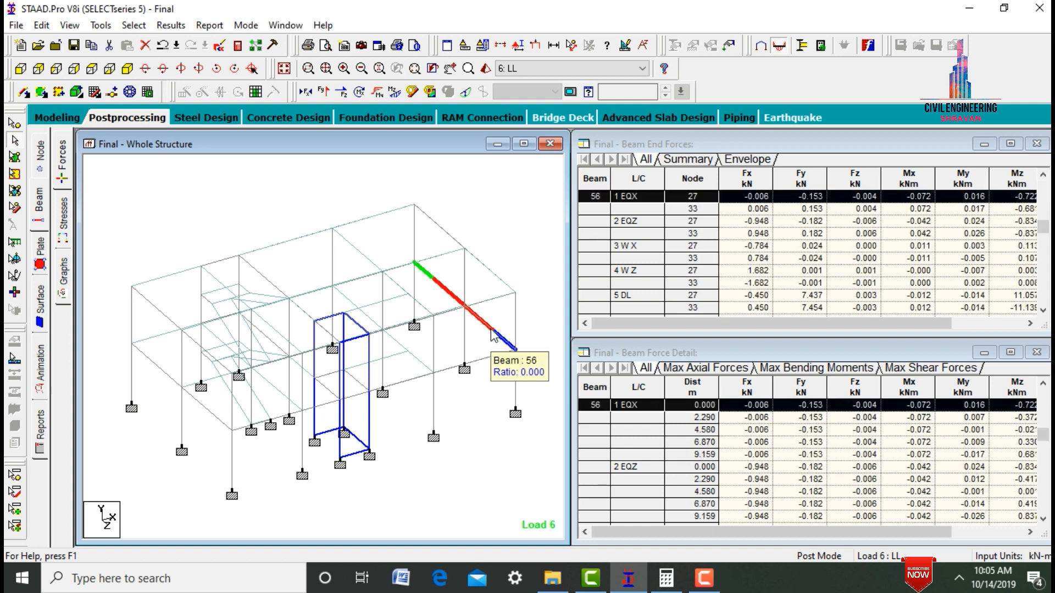
{"action": "double_click", "coordinate": [492, 332]}
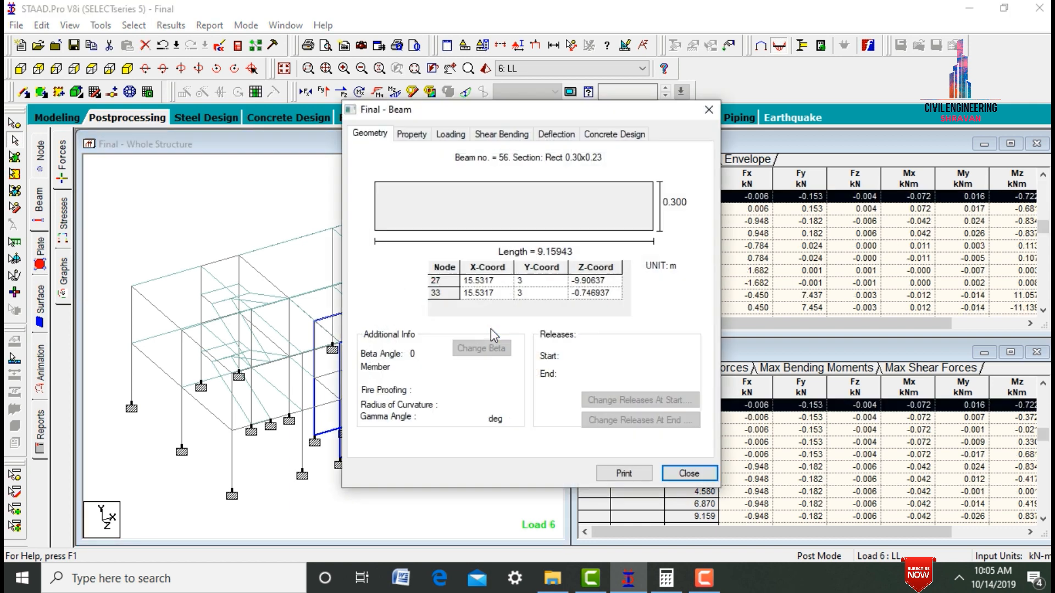
{"action": "left_click", "coordinate": [613, 133]}
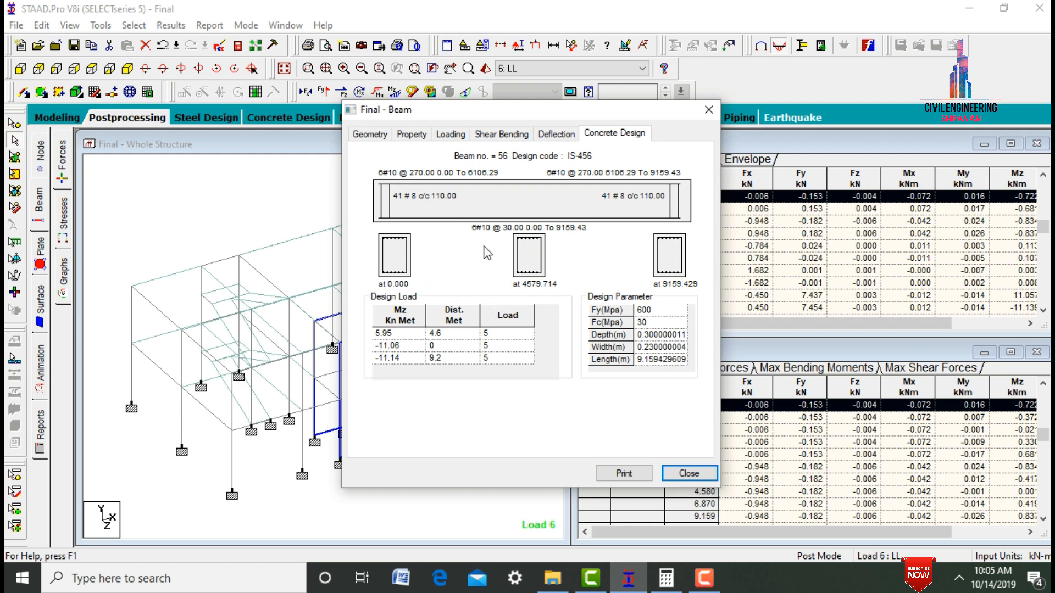
{"action": "left_click", "coordinate": [693, 474]}
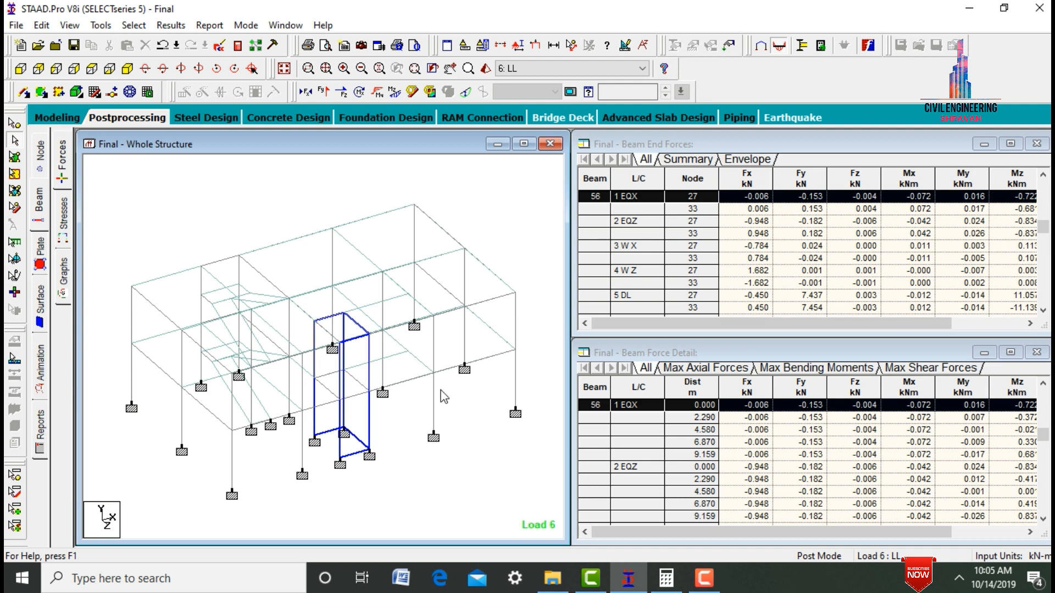
- Examine the IS-456 concrete design of column member 98 in its member results
{"action": "left_click", "coordinate": [436, 356]}
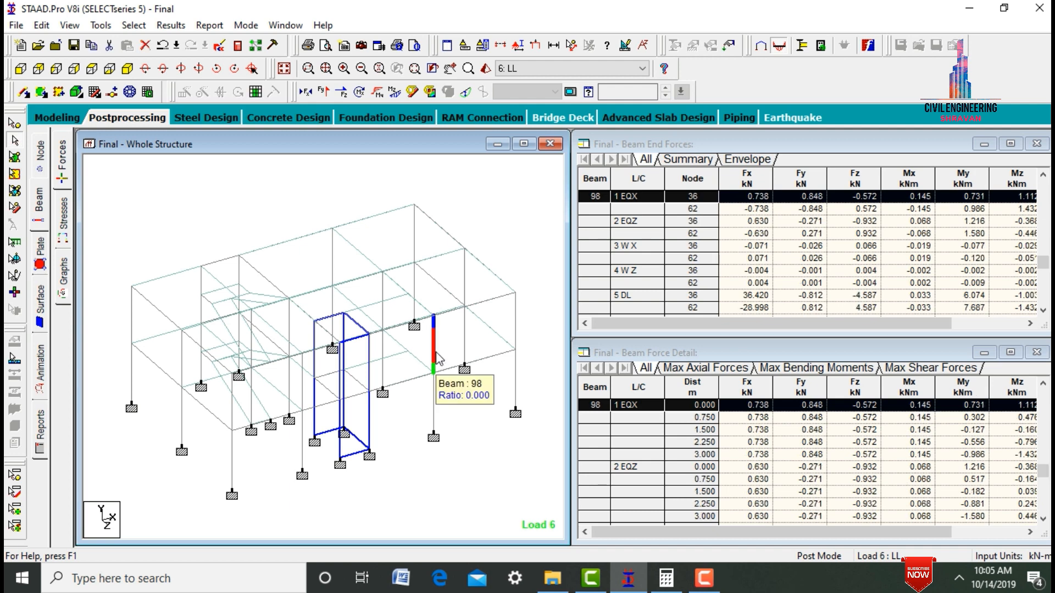
{"action": "double_click", "coordinate": [438, 358]}
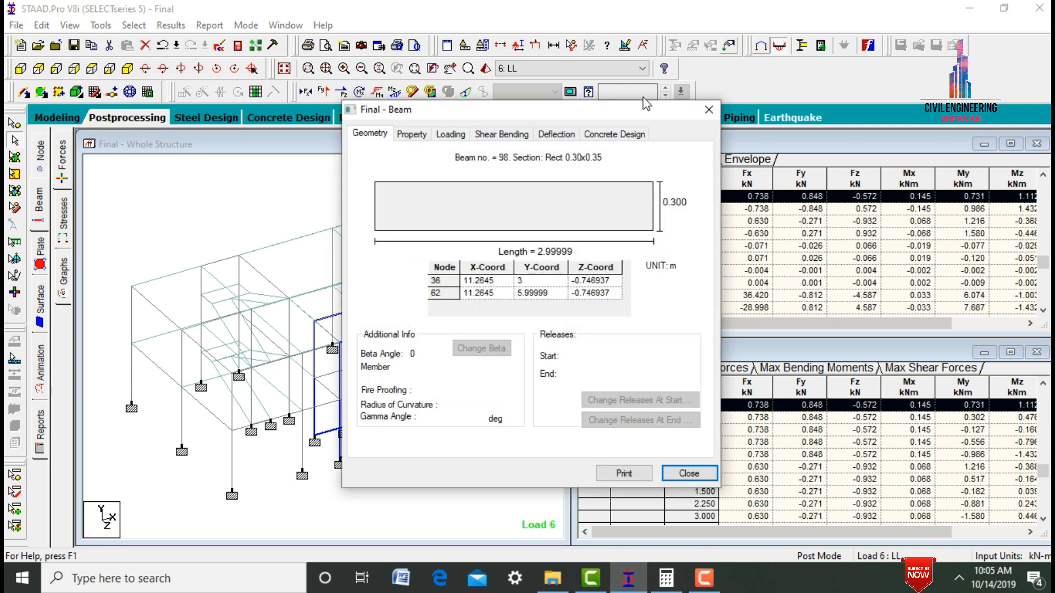
{"action": "left_click", "coordinate": [599, 134]}
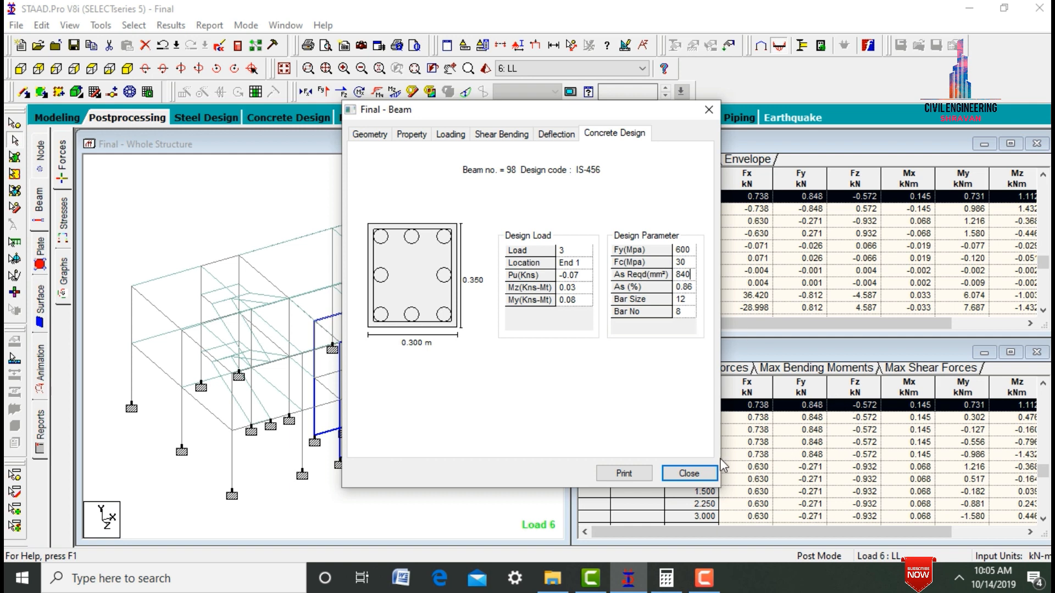
{"action": "left_click", "coordinate": [700, 474]}
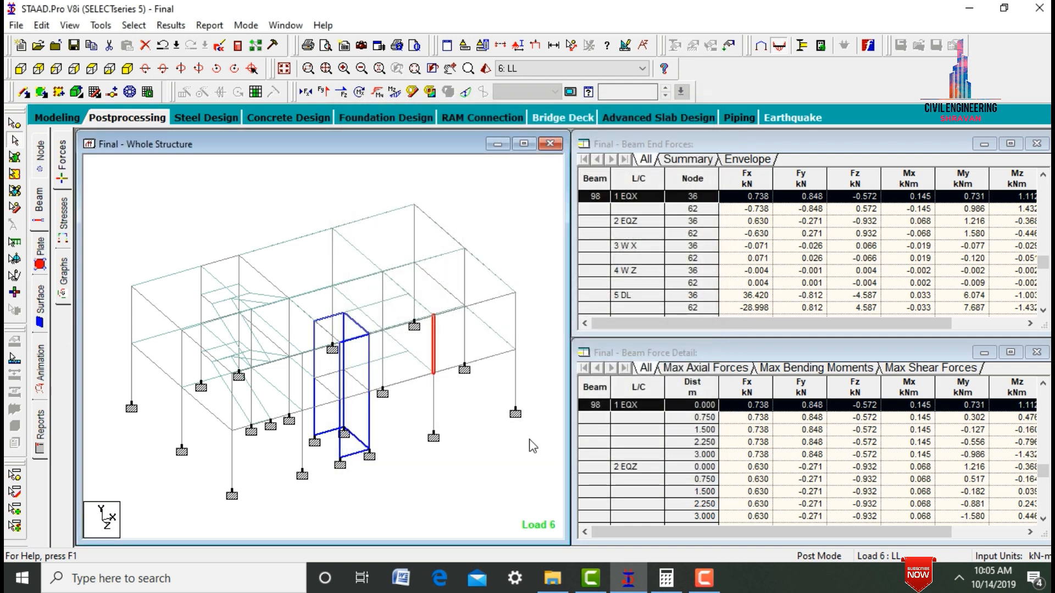
- Review the beam reinforcement and shear design results in the concrete design section of the analysis output file
{"action": "left_click", "coordinate": [238, 46]}
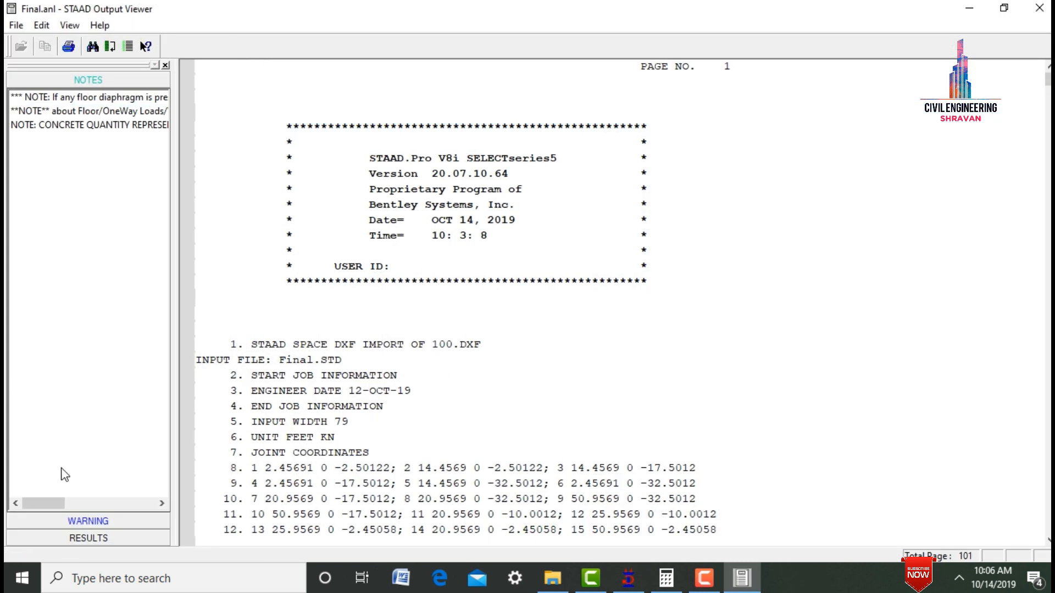
{"action": "left_click", "coordinate": [91, 541]}
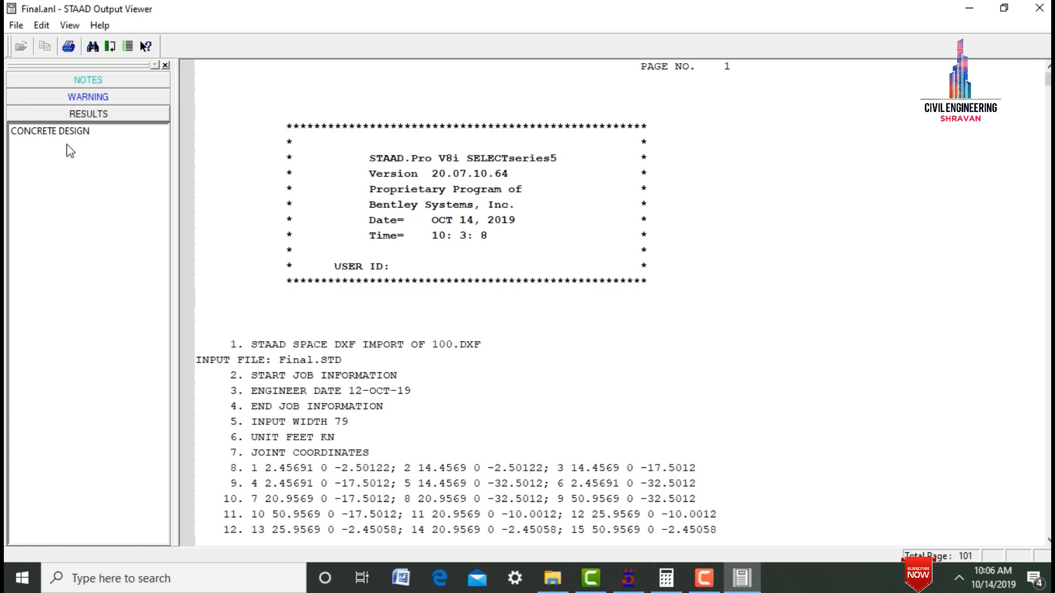
{"action": "left_click", "coordinate": [70, 133]}
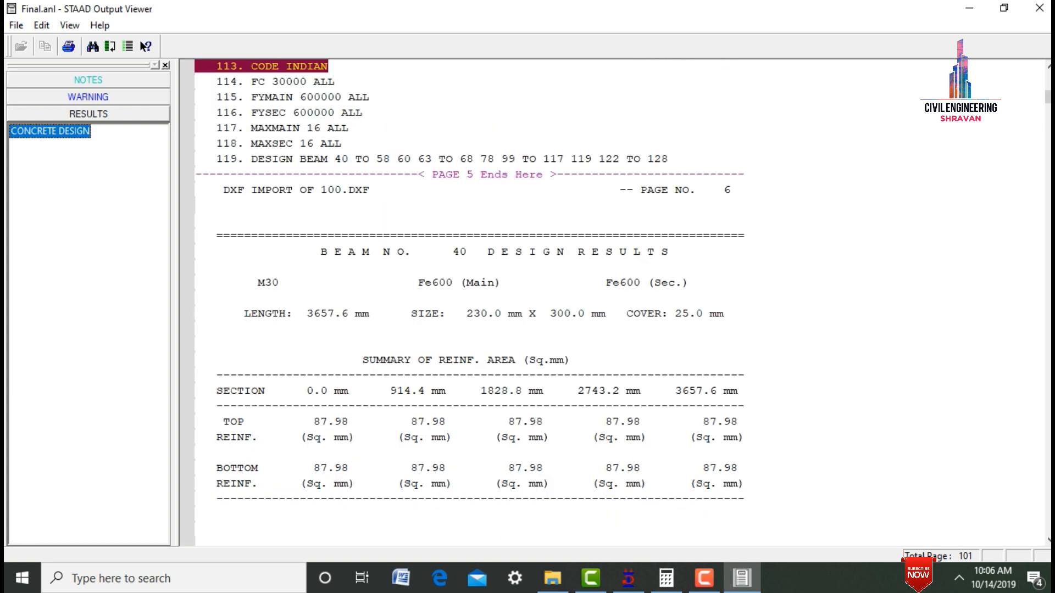
{"action": "scroll", "coordinate": [470, 302], "scroll_direction": "down", "scroll_amount": 20}
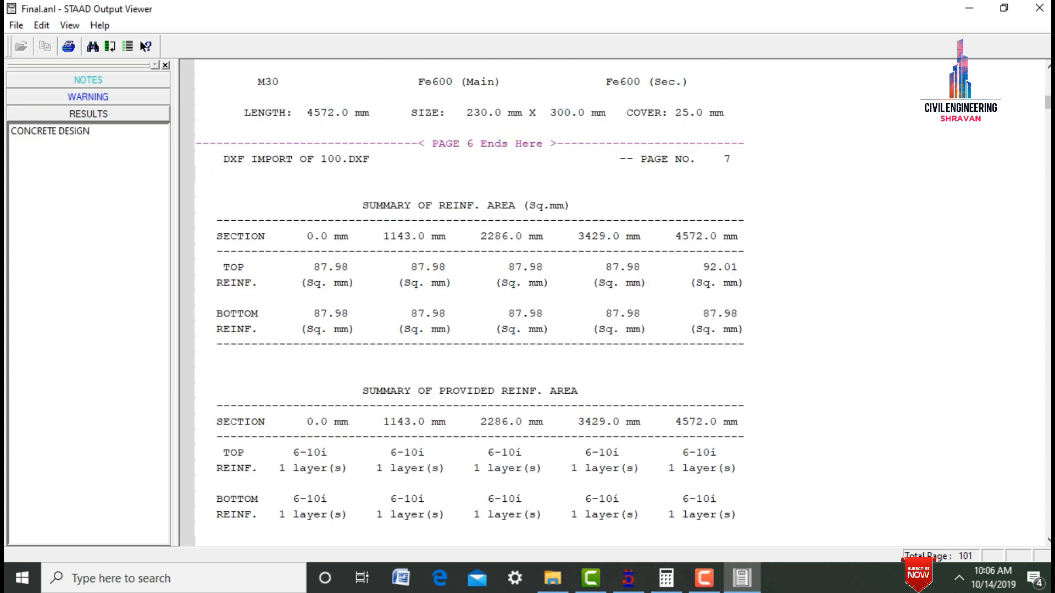
{"action": "scroll", "coordinate": [469, 302], "scroll_direction": "down", "scroll_amount": 20}
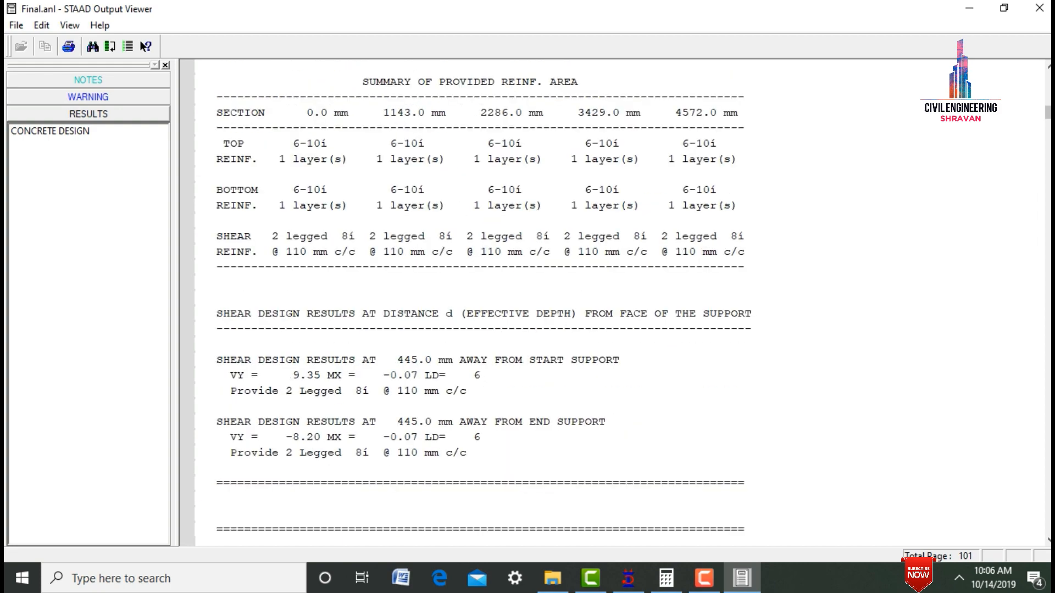
{"action": "scroll", "coordinate": [470, 302], "scroll_direction": "down", "scroll_amount": 20}
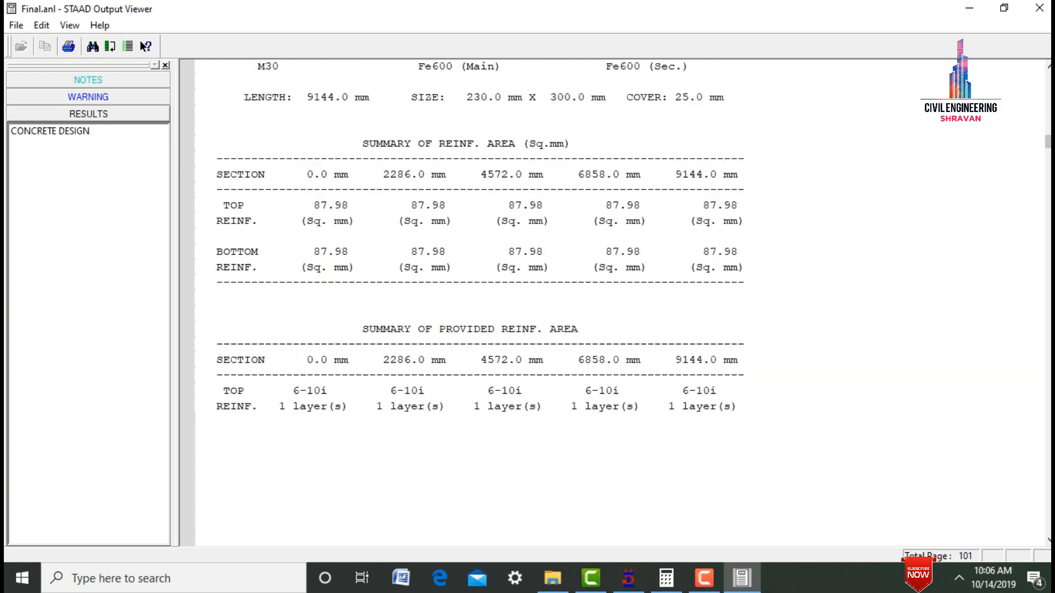
{"action": "left_click", "coordinate": [1039, 8]}
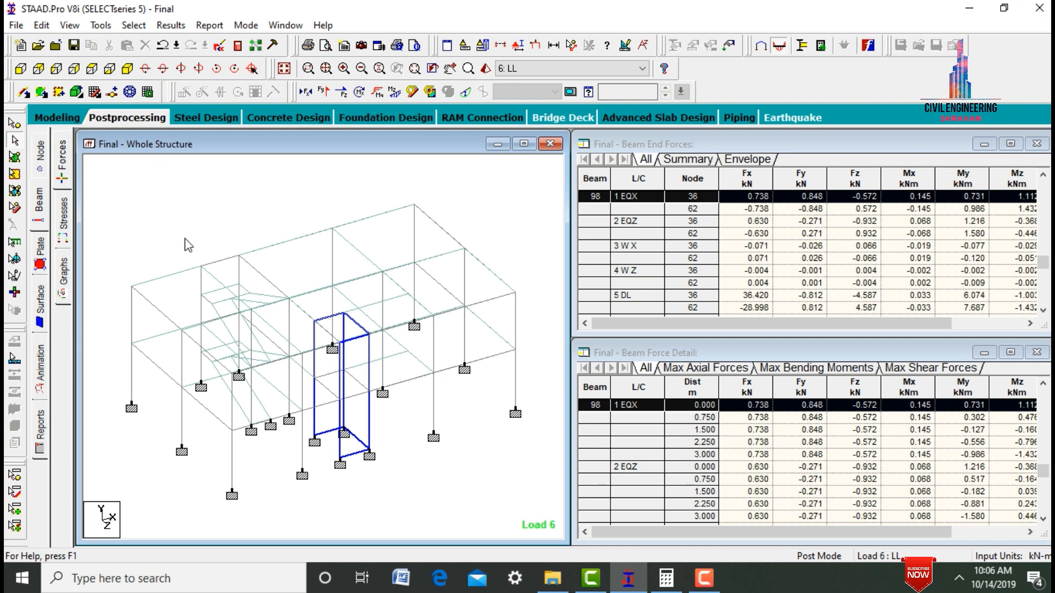
- Send all supports with all six load cases to STAAD.foundation for foundation design
{"action": "left_click", "coordinate": [360, 119]}
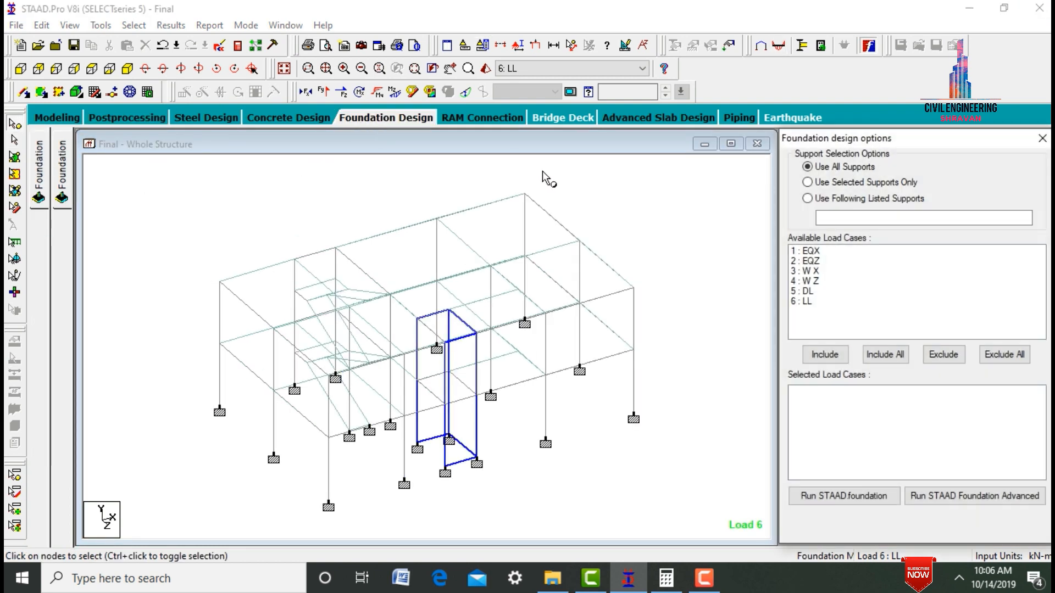
{"action": "left_click", "coordinate": [885, 356]}
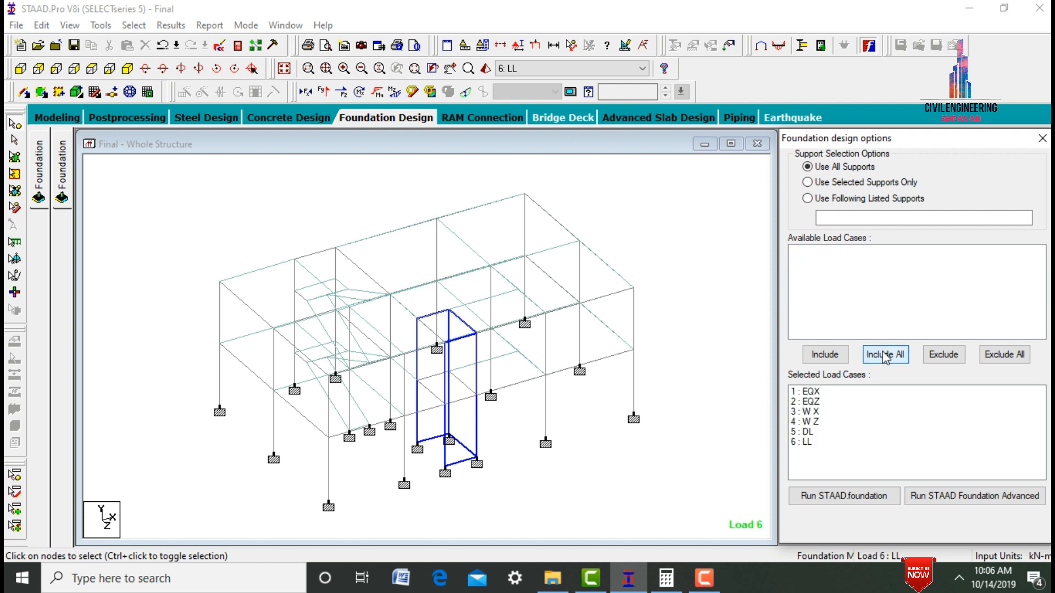
{"action": "left_click", "coordinate": [860, 497]}
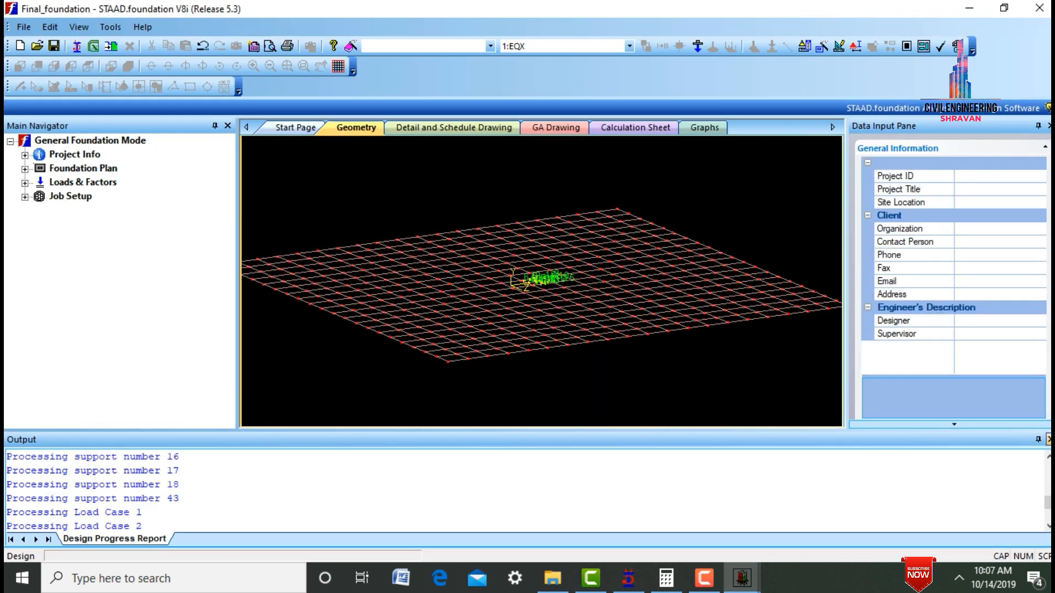
{"action": "scroll", "coordinate": [601, 317], "scroll_direction": "up", "scroll_amount": 3}
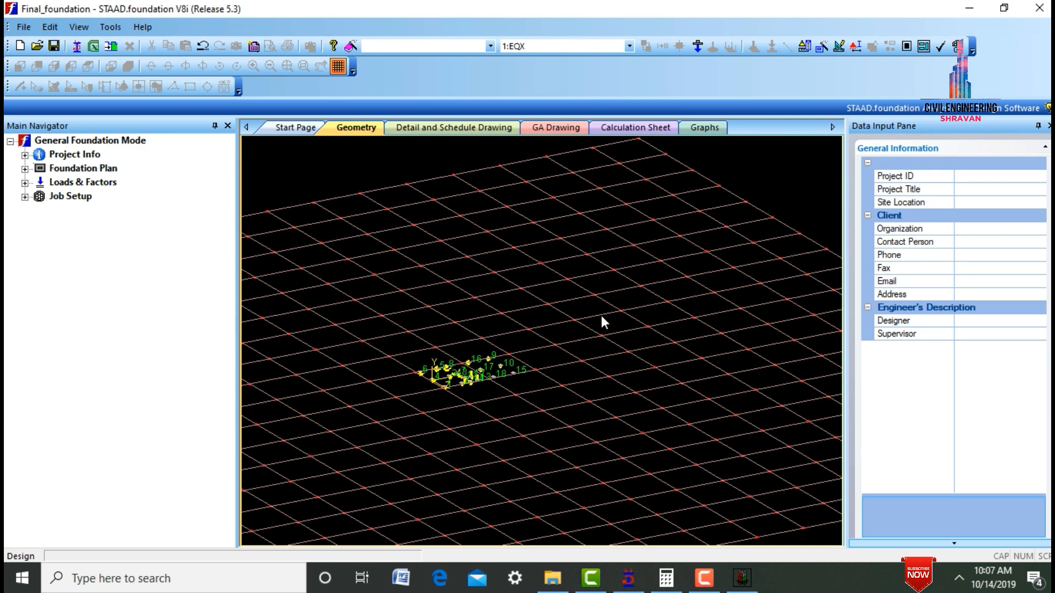
{"action": "scroll", "coordinate": [360, 380], "scroll_direction": "up", "scroll_amount": 3}
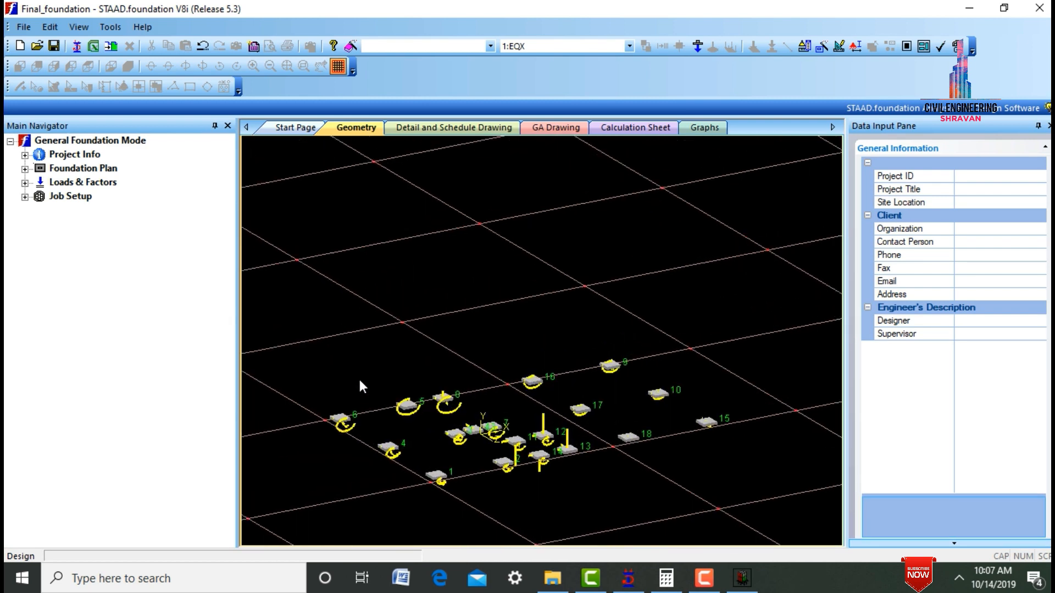
- Generate the service and ultimate load combinations from the INDIAN load combination table
{"action": "left_click", "coordinate": [25, 182]}
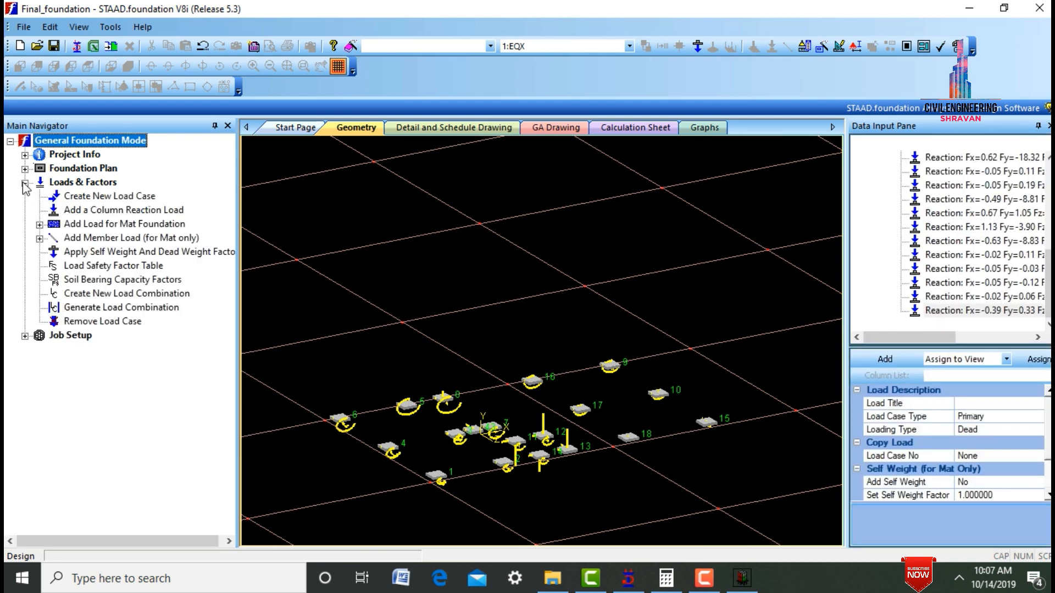
{"action": "left_click", "coordinate": [102, 312]}
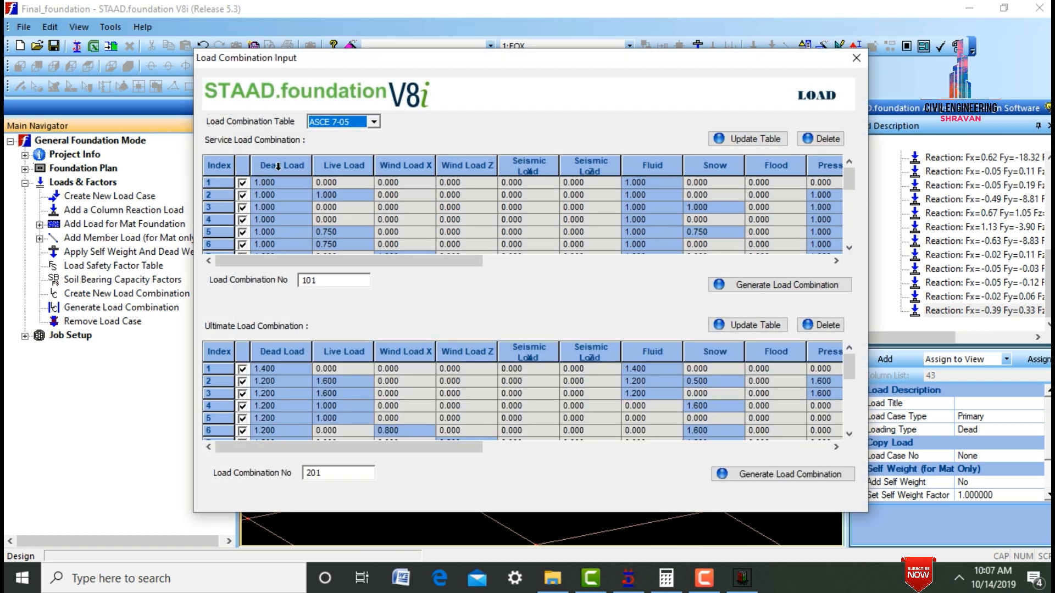
{"action": "left_click", "coordinate": [330, 129]}
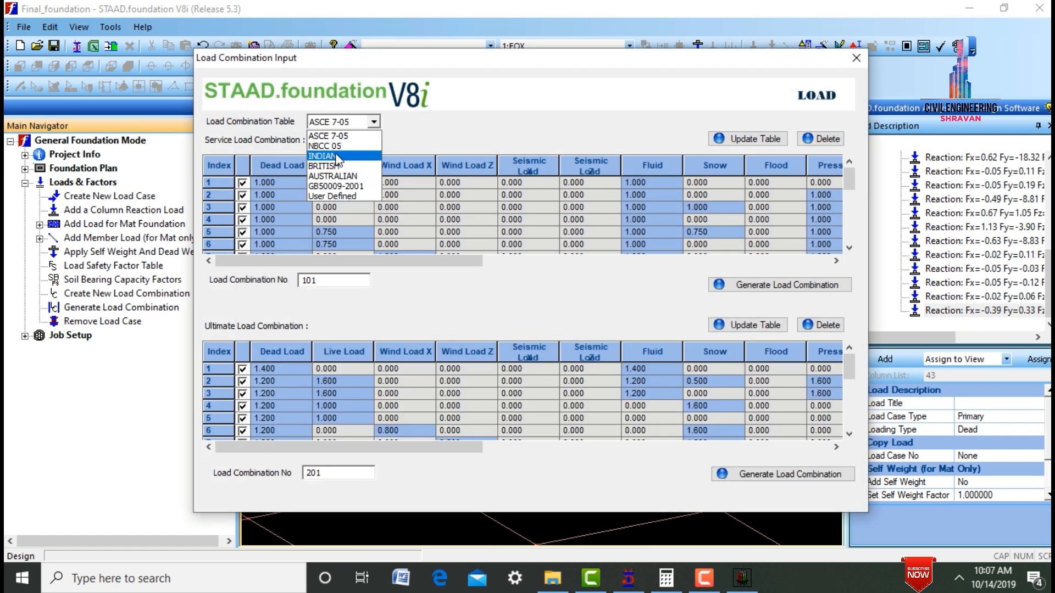
{"action": "left_click", "coordinate": [335, 153]}
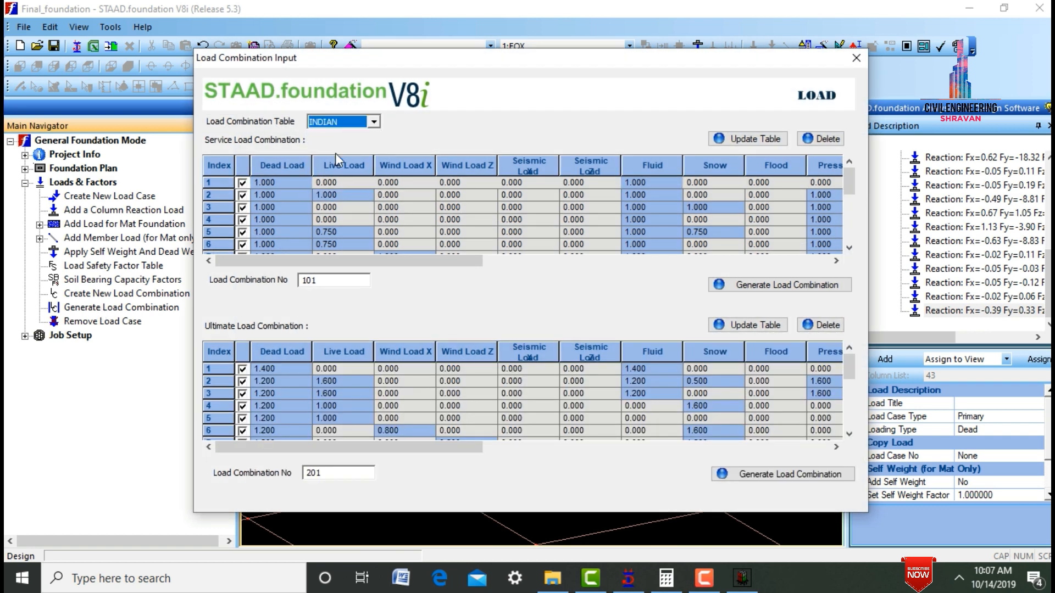
{"action": "left_click", "coordinate": [785, 285]}
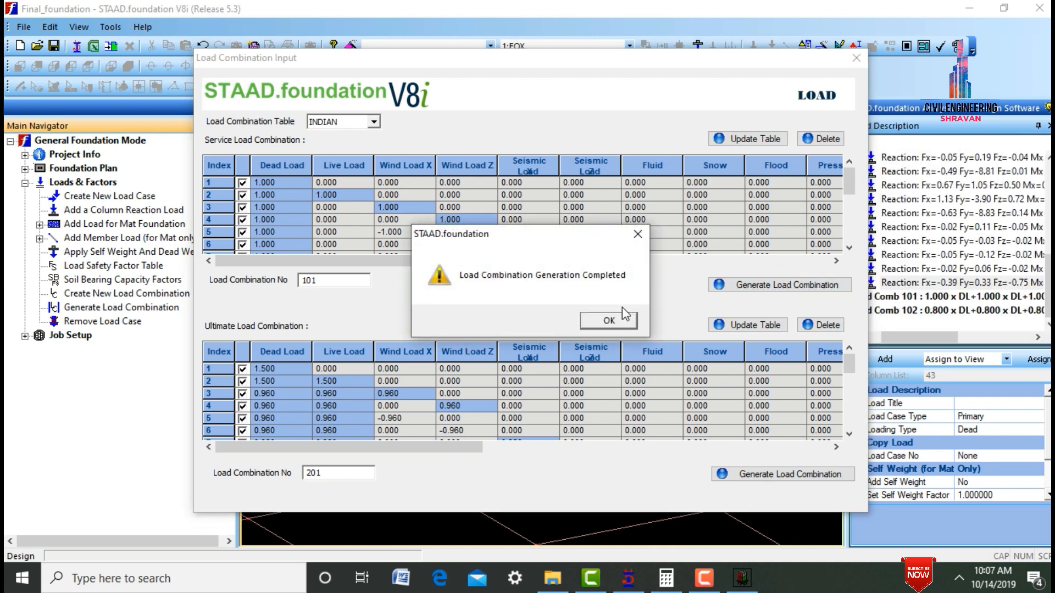
{"action": "left_click", "coordinate": [619, 319]}
{"action": "left_click", "coordinate": [733, 473]}
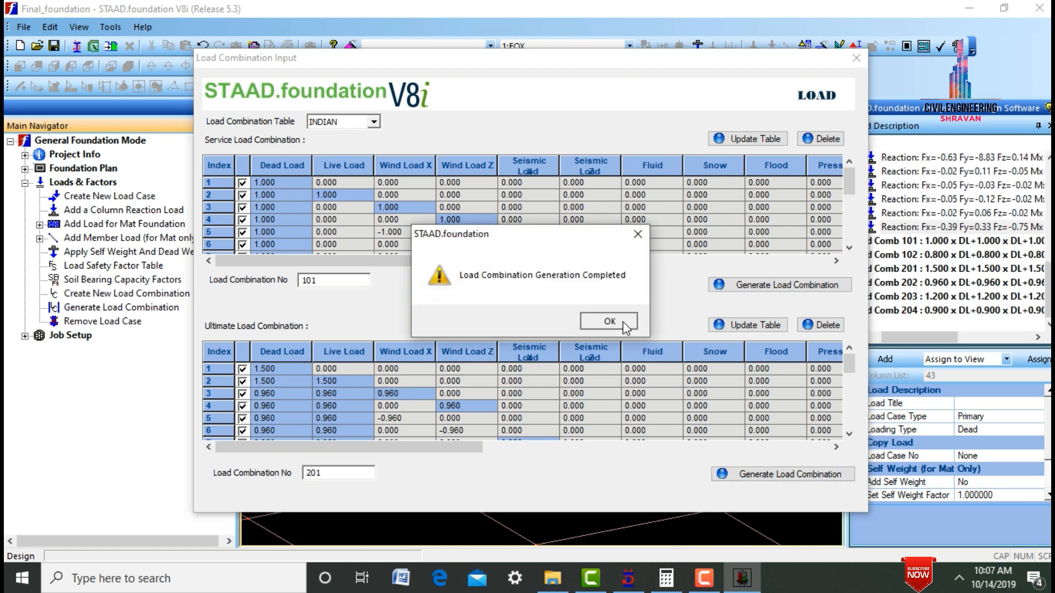
{"action": "left_click", "coordinate": [623, 324]}
{"action": "left_click", "coordinate": [856, 58]}
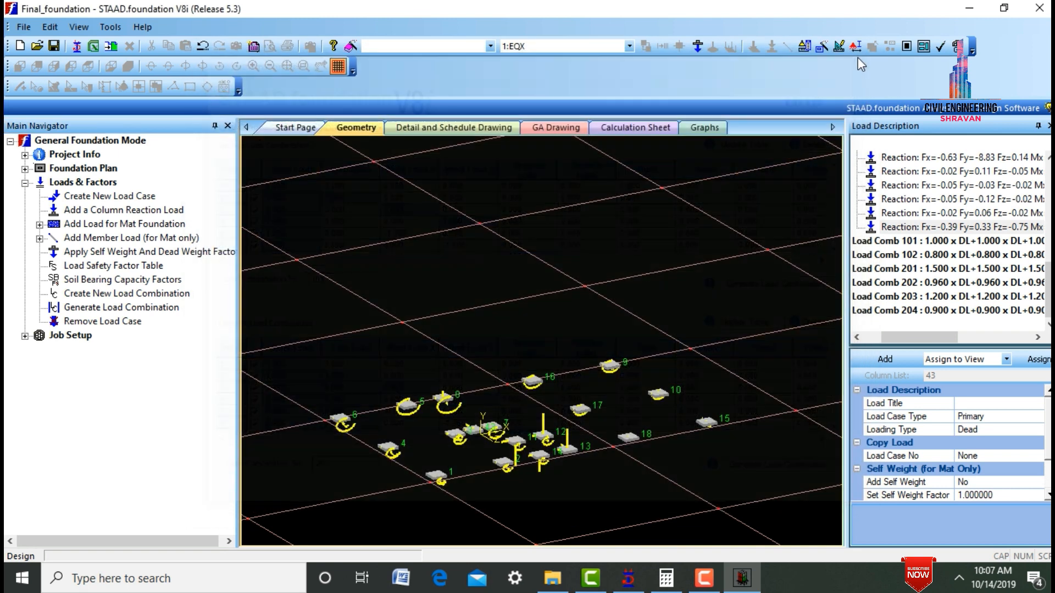
- Define a new isolated foundation job named 1 with the Indian design code and SI default units
{"action": "left_click", "coordinate": [25, 335]}
{"action": "left_click", "coordinate": [80, 340]}
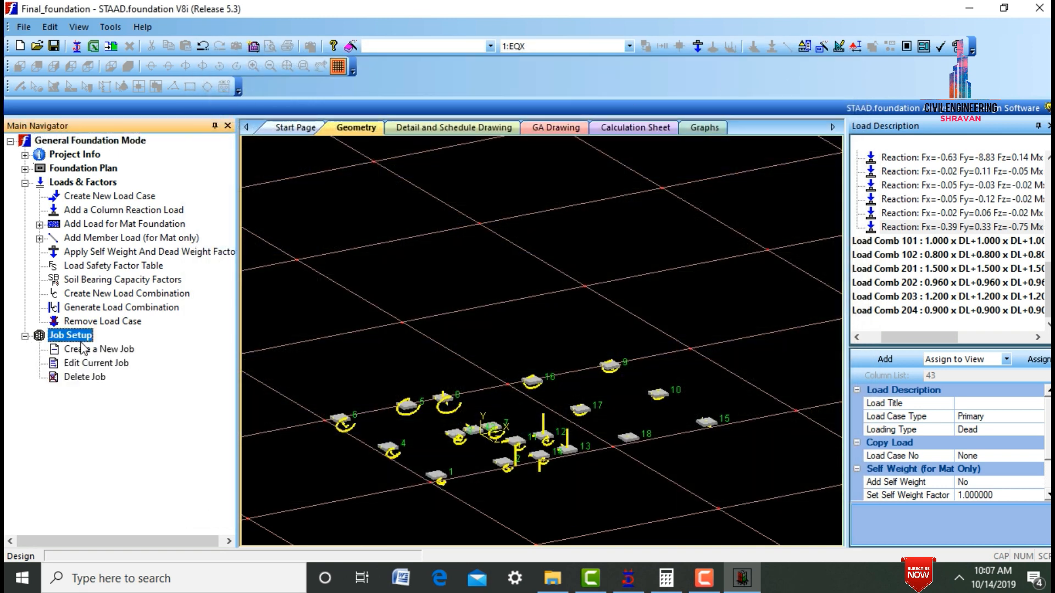
{"action": "left_click", "coordinate": [86, 352]}
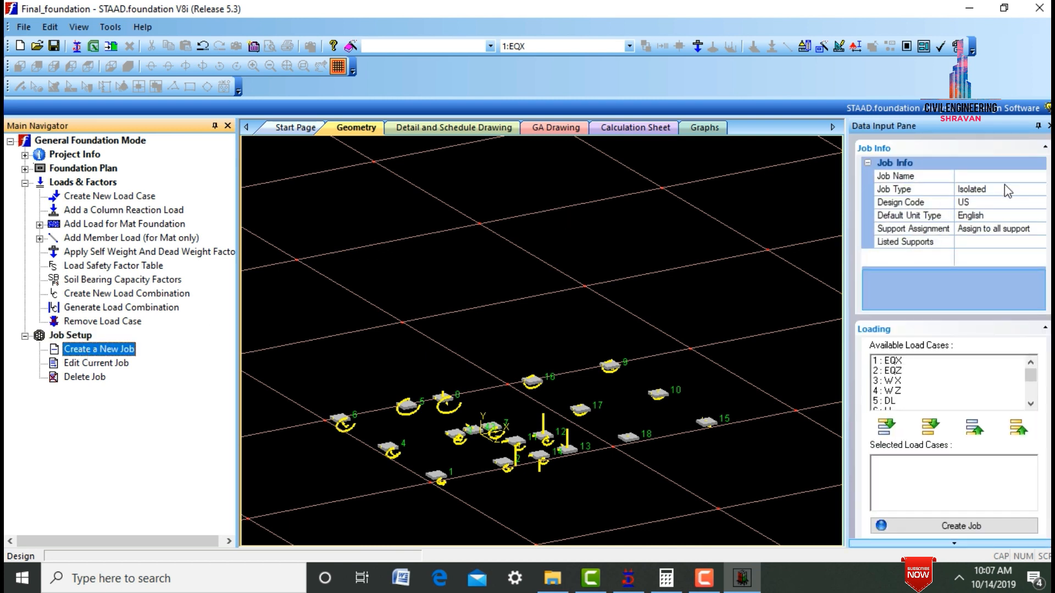
{"action": "left_click", "coordinate": [983, 175]}
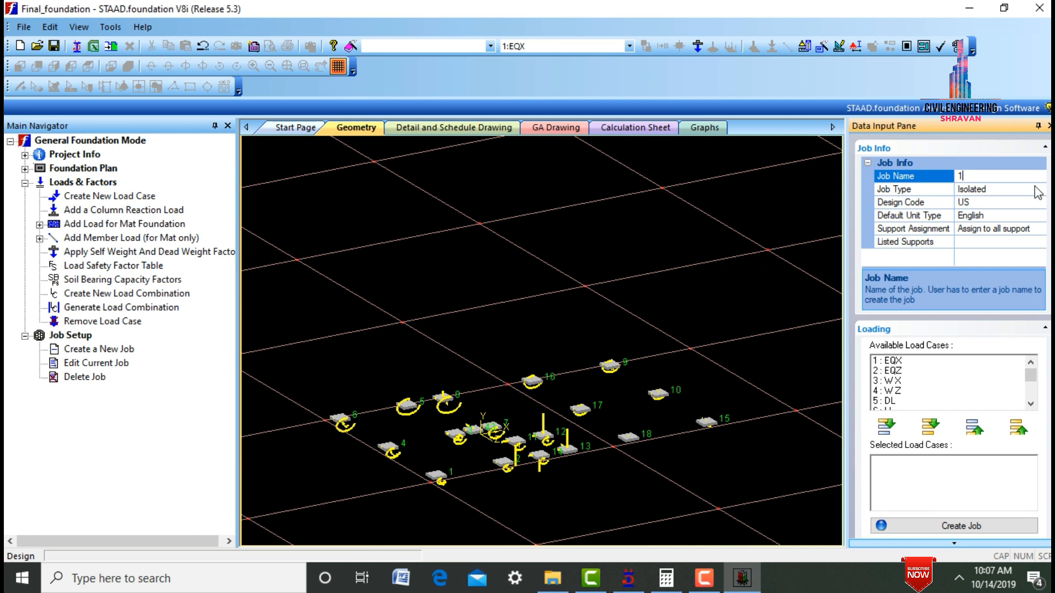
{"action": "left_click", "coordinate": [1033, 202]}
{"action": "left_click", "coordinate": [1040, 202]}
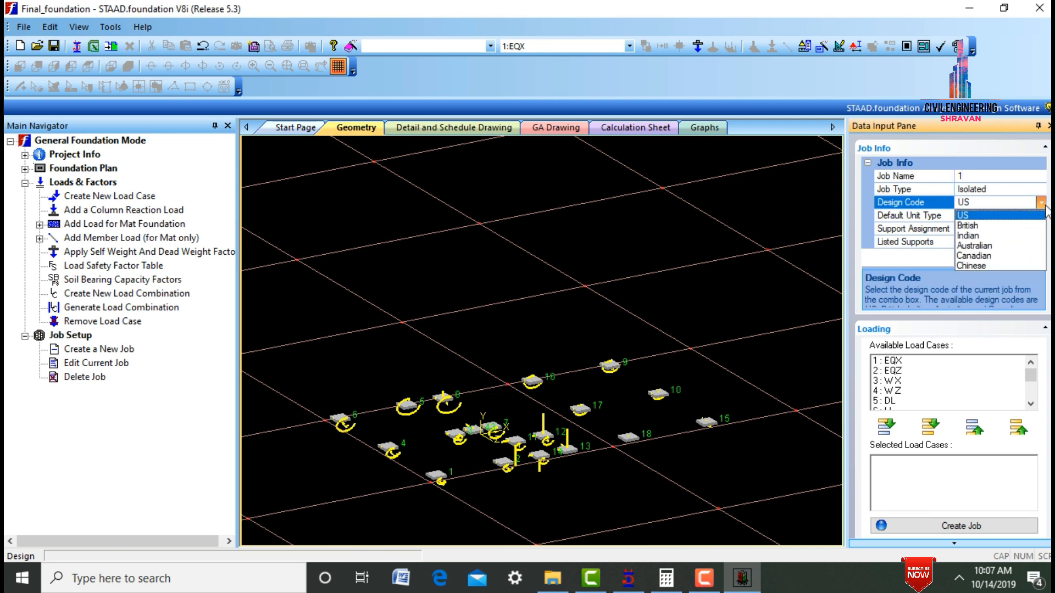
{"action": "left_click", "coordinate": [1034, 236]}
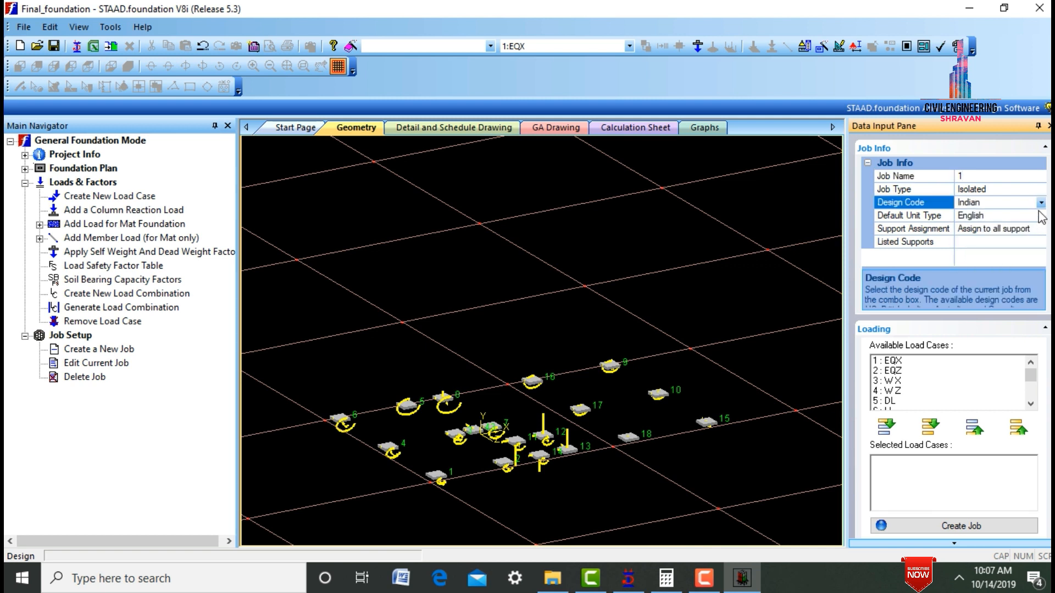
{"action": "left_click", "coordinate": [1040, 216]}
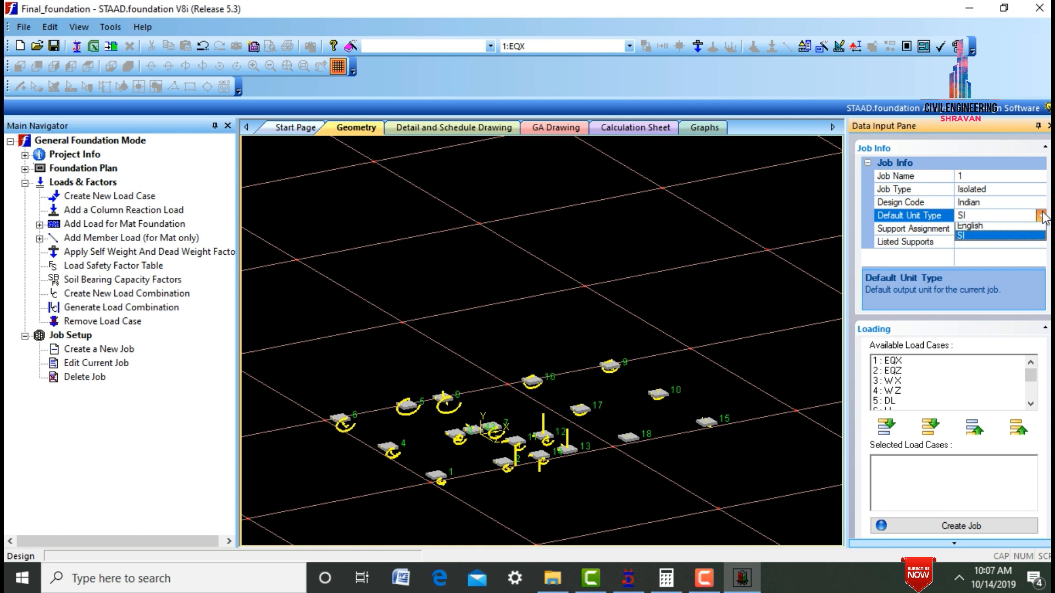
{"action": "left_click", "coordinate": [1031, 243]}
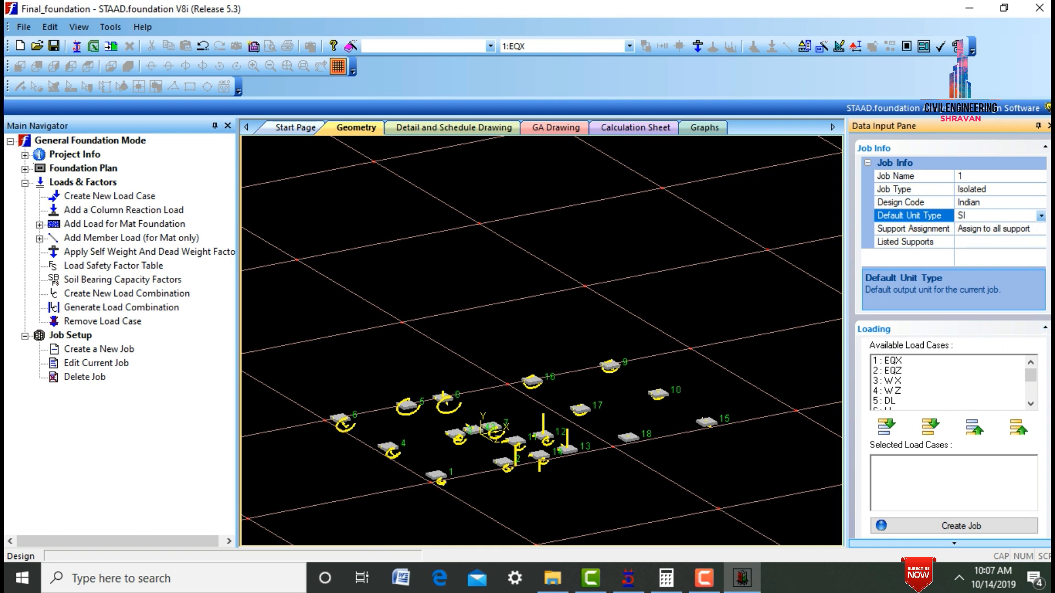
- Add load combinations 101 to 204 to the job's selected load cases and create the job
{"action": "scroll", "coordinate": [1033, 402], "scroll_direction": "down", "scroll_amount": 7}
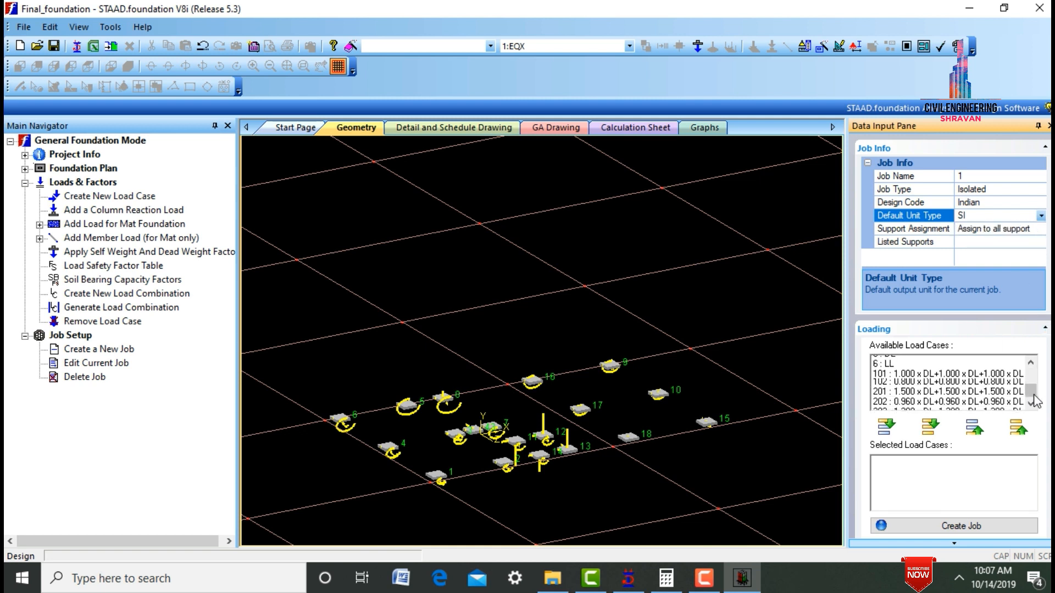
{"action": "left_click", "coordinate": [1031, 363]}
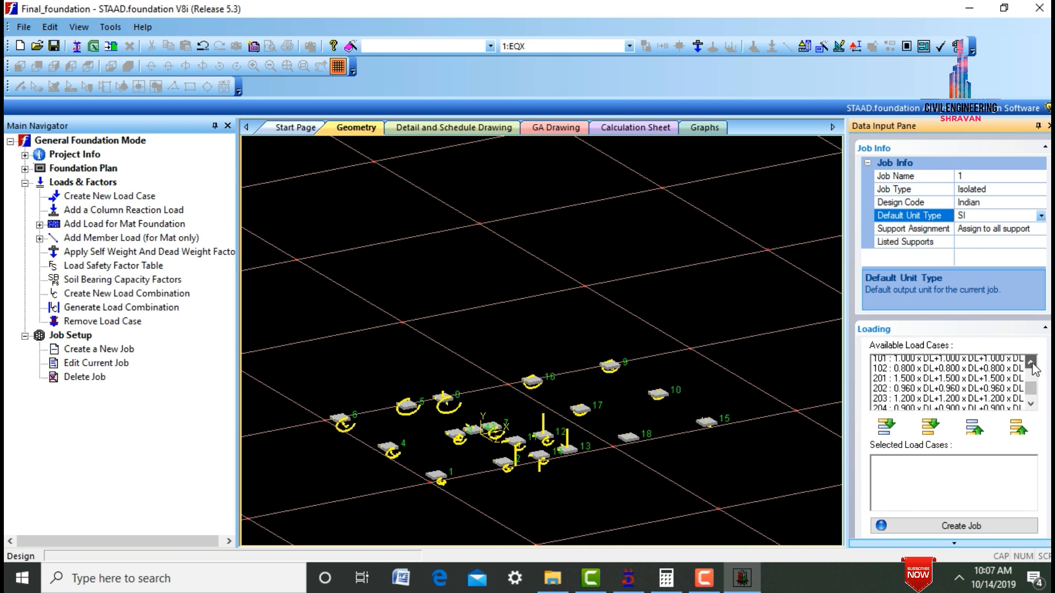
{"action": "left_click", "coordinate": [950, 361]}
{"action": "left_click_drag", "start_coordinate": [936, 375], "coordinate": [900, 413]}
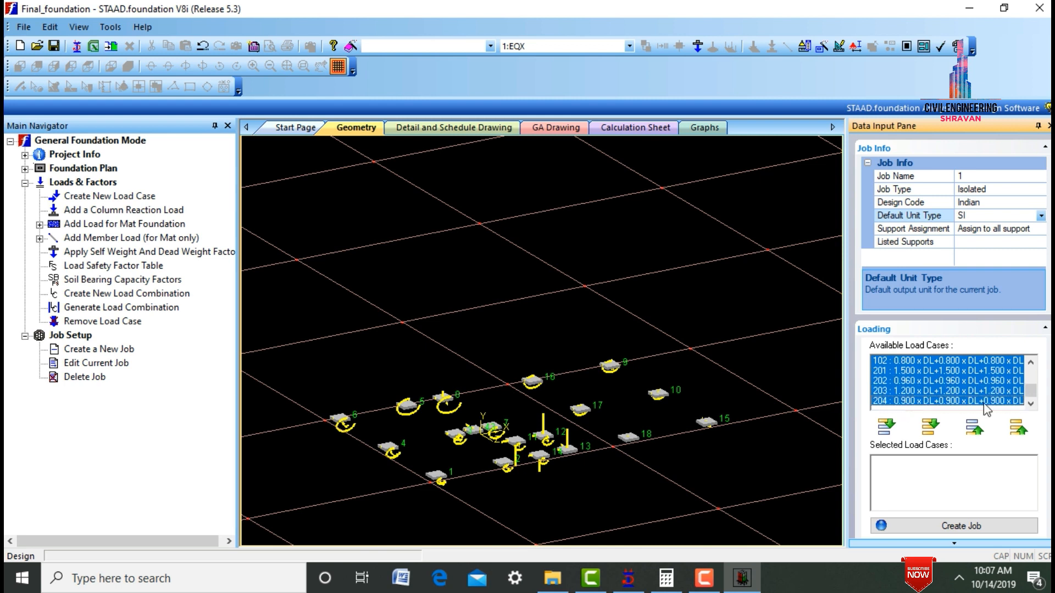
{"action": "left_click", "coordinate": [886, 427]}
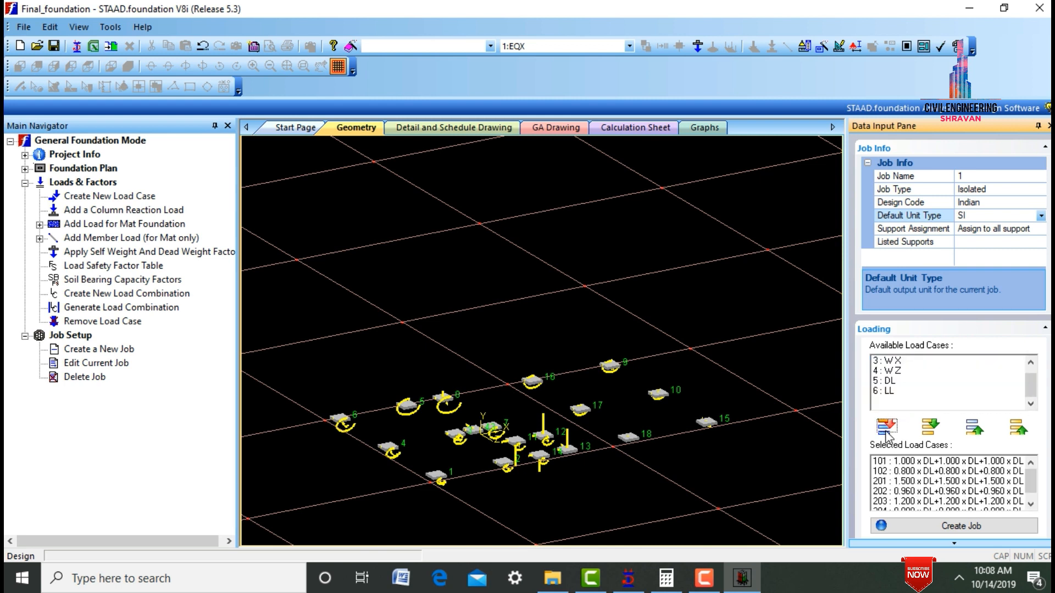
{"action": "left_click", "coordinate": [945, 528]}
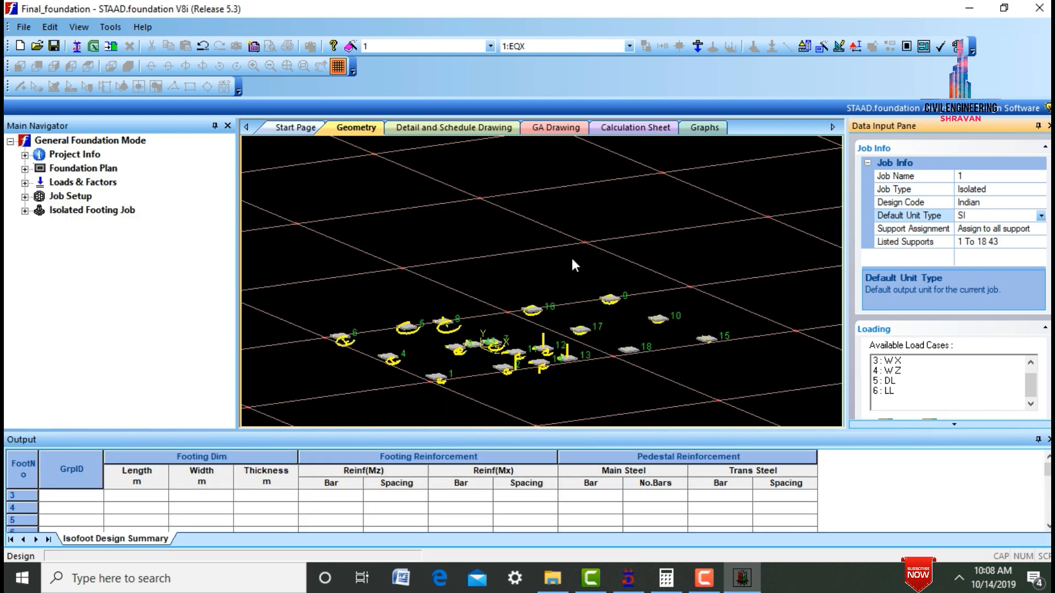
- Check the isolated footing job's concrete and rebar, cover and soil, geometry, and sliding and overturning parameters, and run the footing design
{"action": "left_click", "coordinate": [1049, 440]}
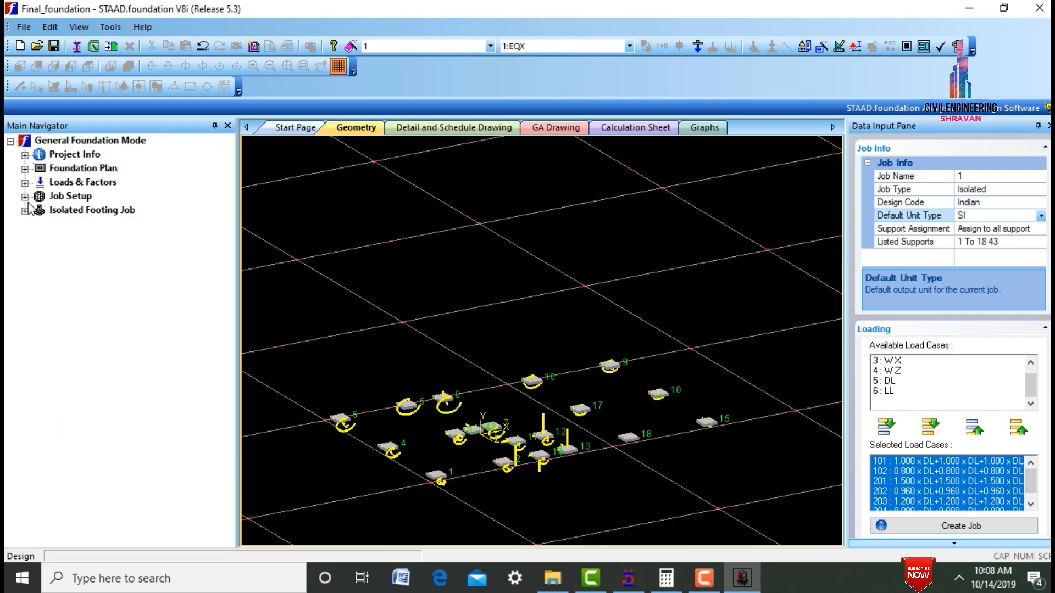
{"action": "left_click", "coordinate": [25, 211]}
{"action": "left_click", "coordinate": [40, 224]}
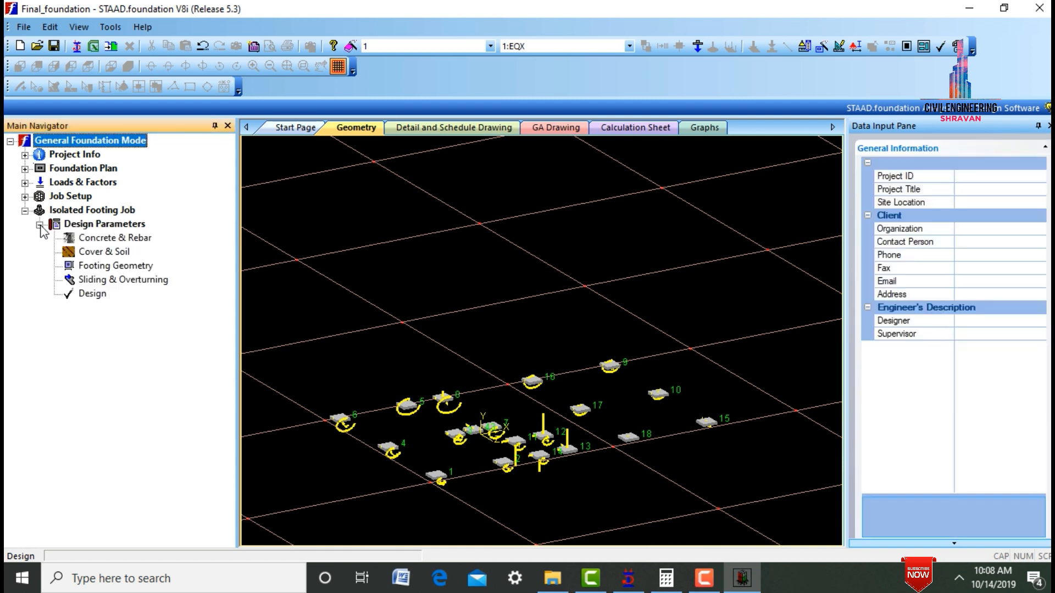
{"action": "left_click", "coordinate": [97, 245]}
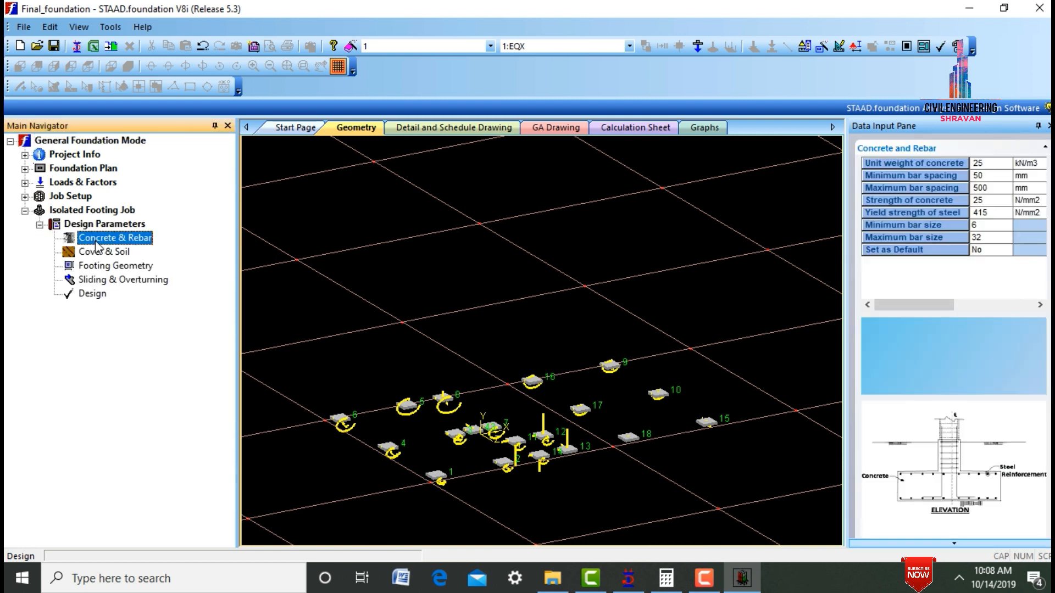
{"action": "left_click", "coordinate": [112, 254]}
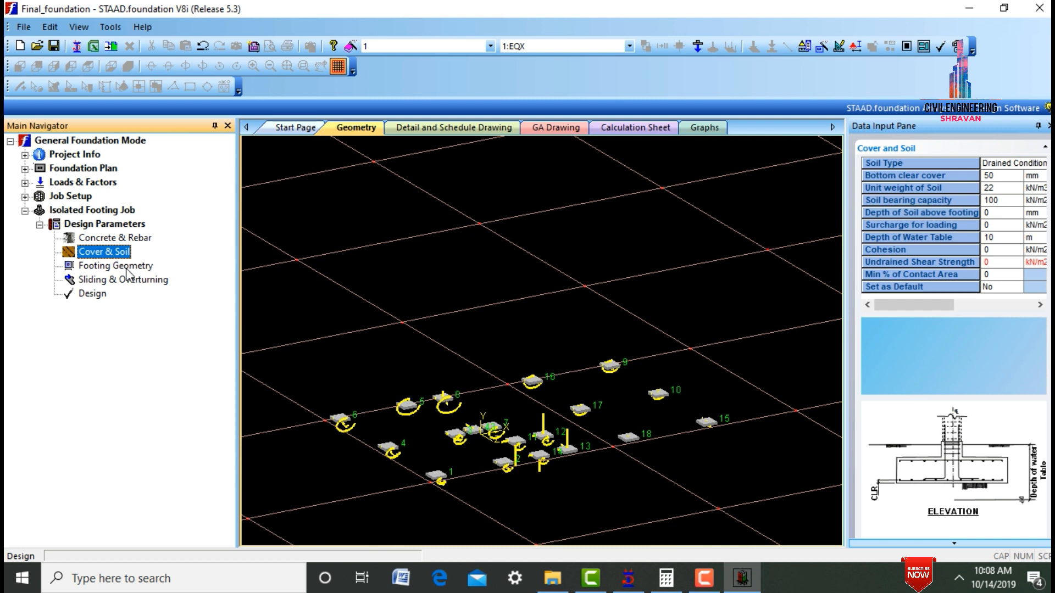
{"action": "left_click", "coordinate": [127, 270]}
{"action": "left_click", "coordinate": [132, 281]}
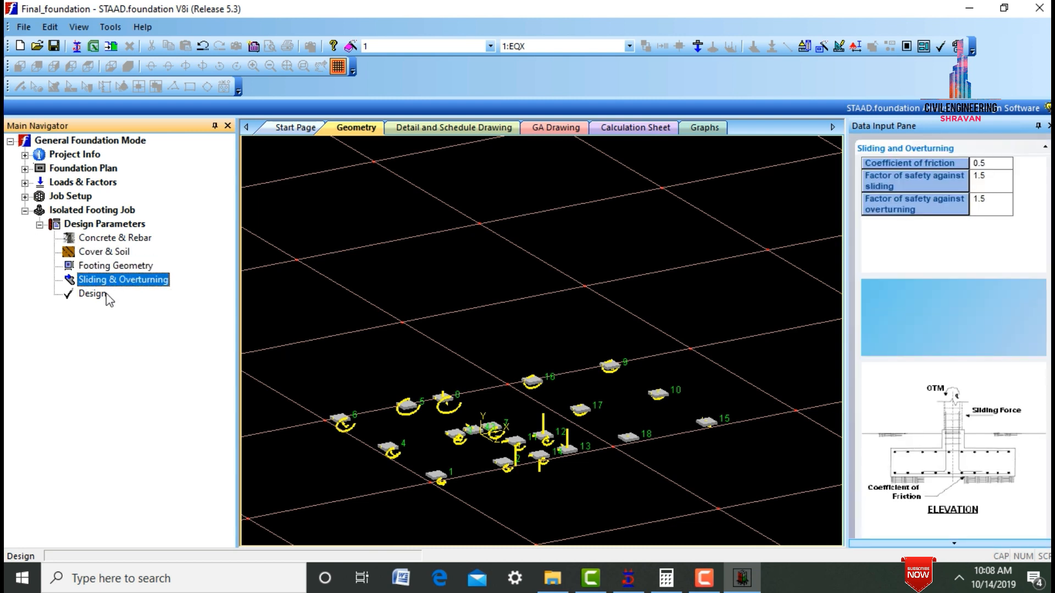
{"action": "left_click", "coordinate": [106, 298]}
{"action": "left_click", "coordinate": [523, 321]}
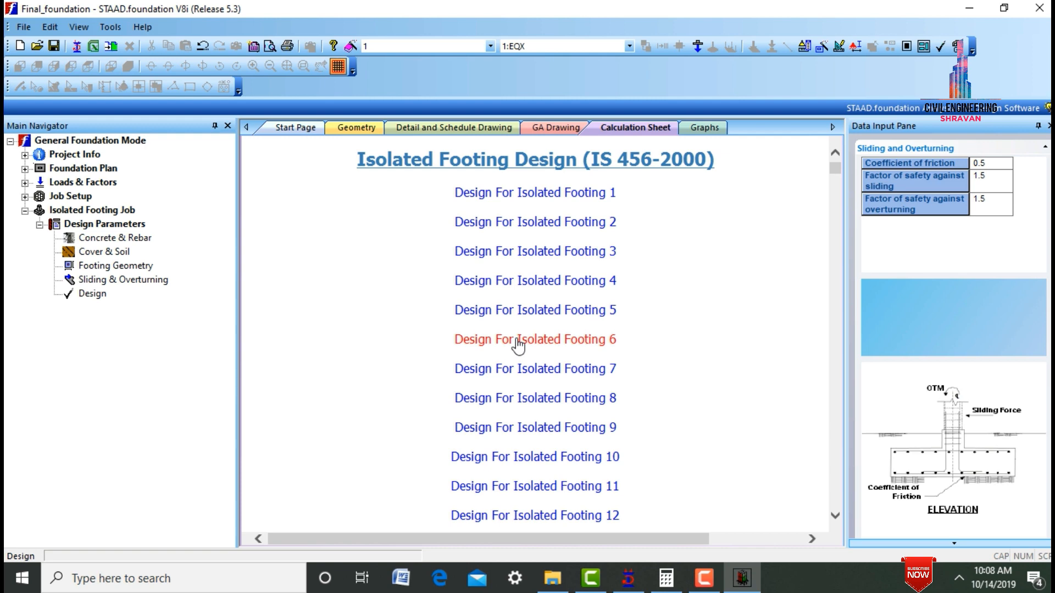
- Examine the calculation sheet for Isolated Footing 6, covering its dimensions, sliding and overturning checks, and one-way shear check
{"action": "left_click", "coordinate": [517, 347]}
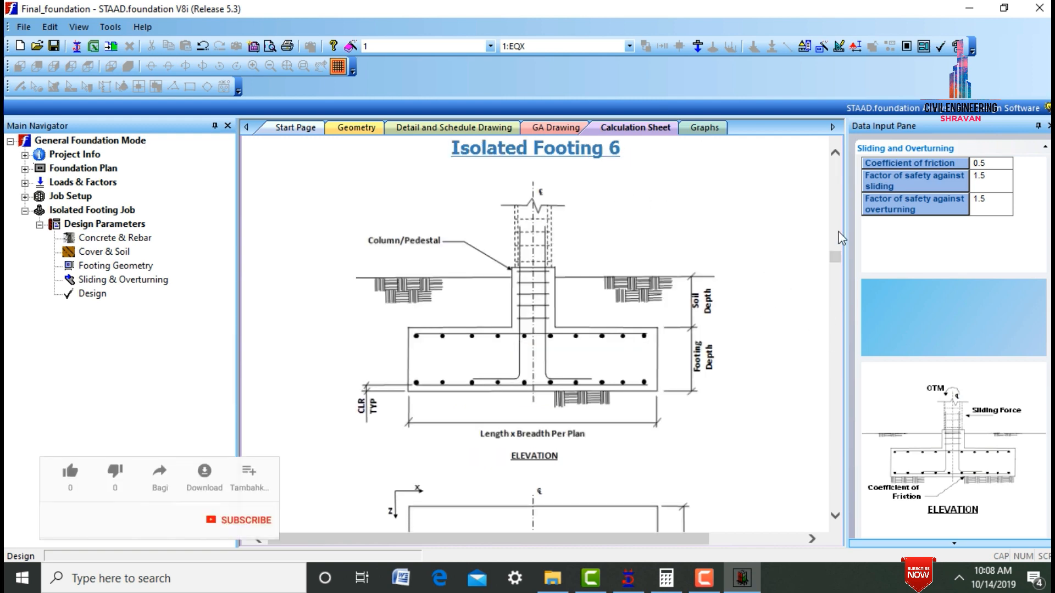
{"action": "scroll", "coordinate": [839, 275], "scroll_direction": "down", "scroll_amount": 10}
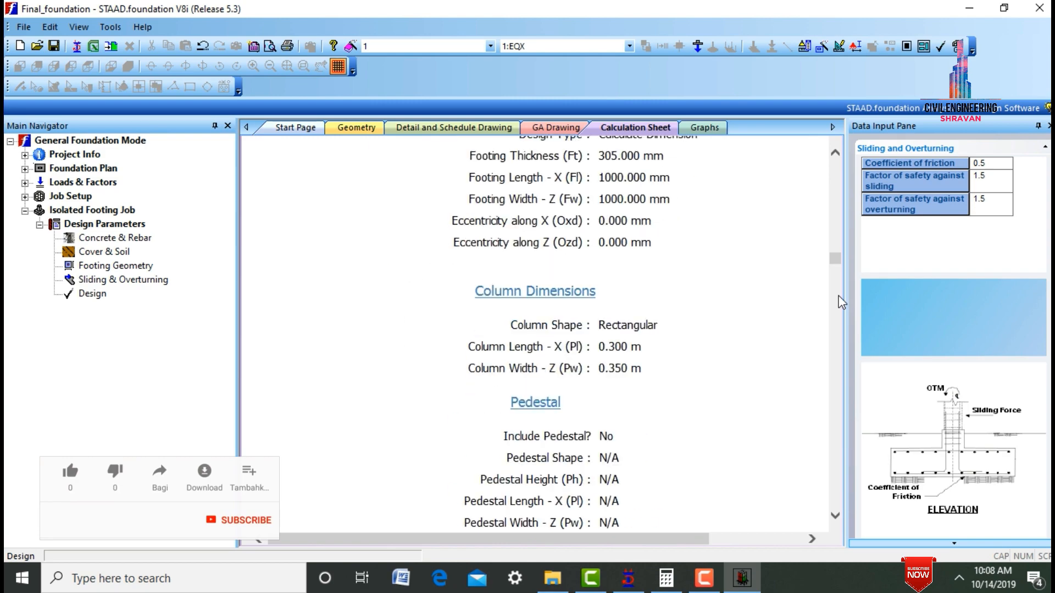
{"action": "scroll", "coordinate": [839, 299], "scroll_direction": "down", "scroll_amount": 20}
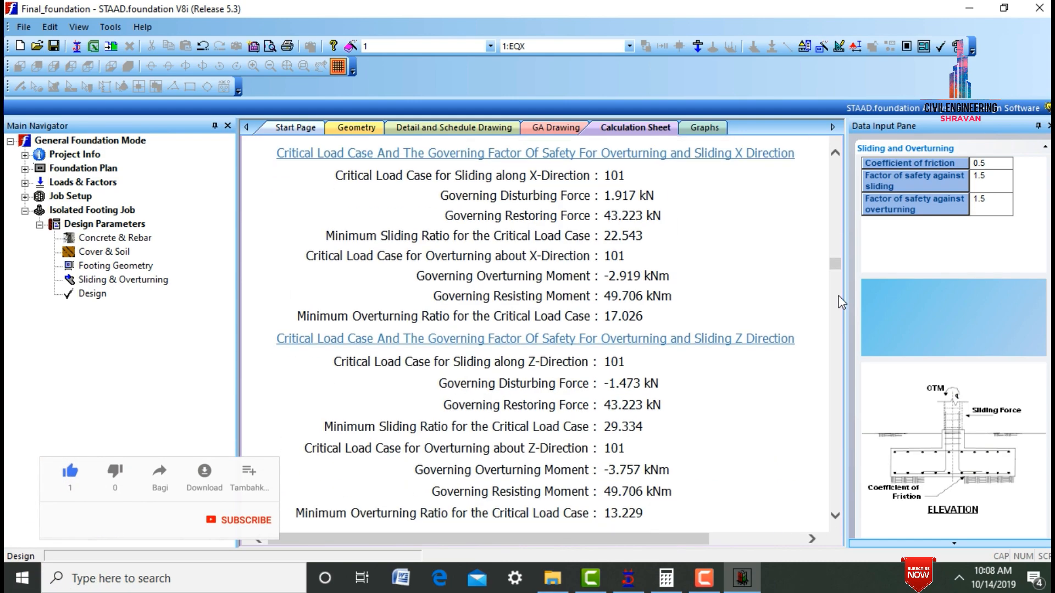
{"action": "scroll", "coordinate": [842, 331], "scroll_direction": "down", "scroll_amount": 10}
{"action": "scroll", "coordinate": [842, 336], "scroll_direction": "down", "scroll_amount": 8}
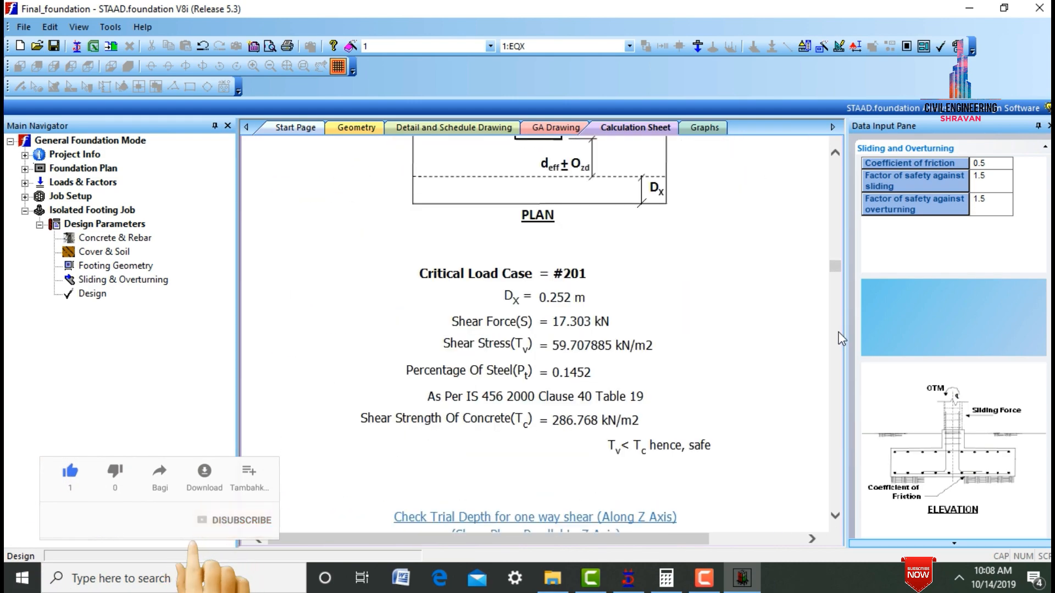
- View the footing schedule drawing and the general arrangement drawing of the designed foundations
{"action": "left_click", "coordinate": [299, 127]}
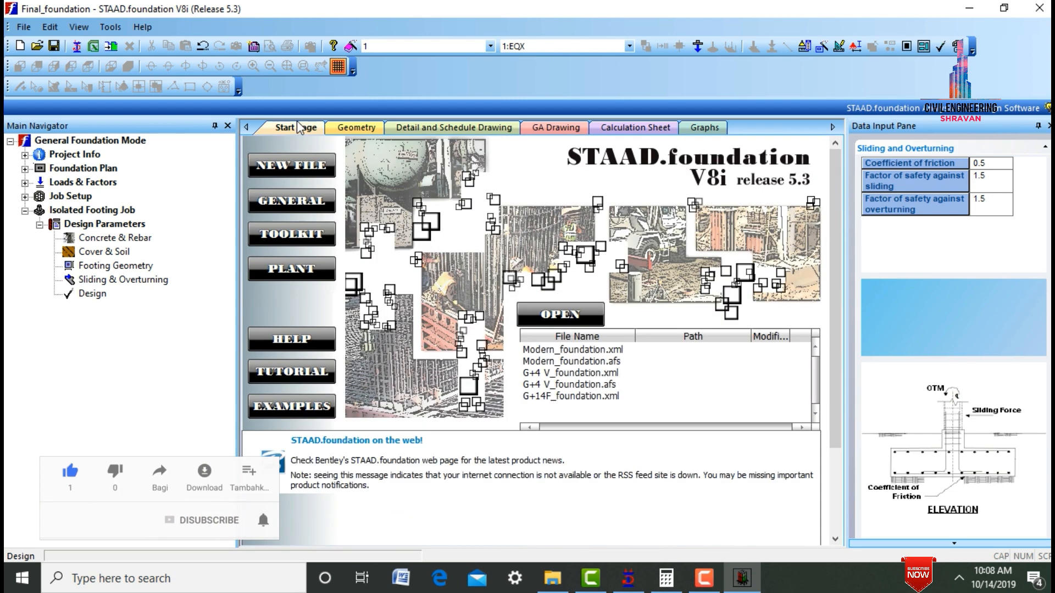
{"action": "left_click", "coordinate": [340, 128]}
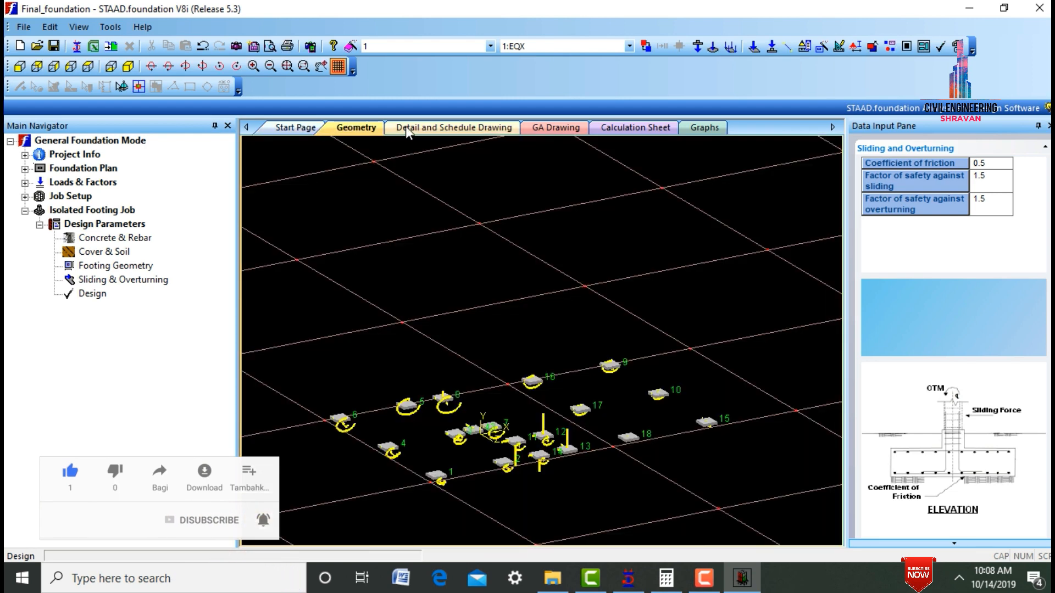
{"action": "left_click", "coordinate": [407, 127]}
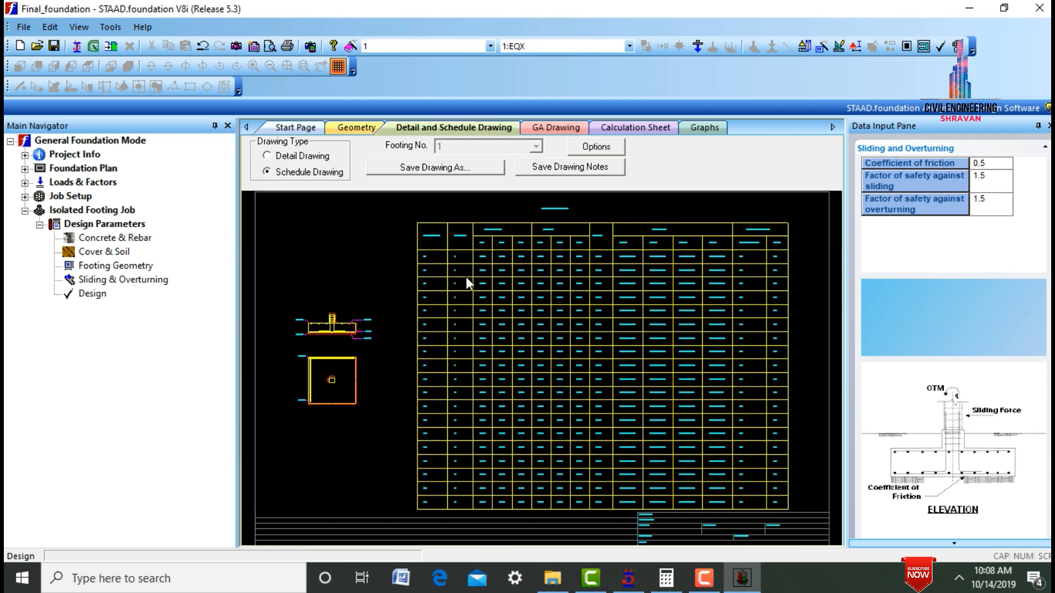
{"action": "left_click", "coordinate": [544, 128]}
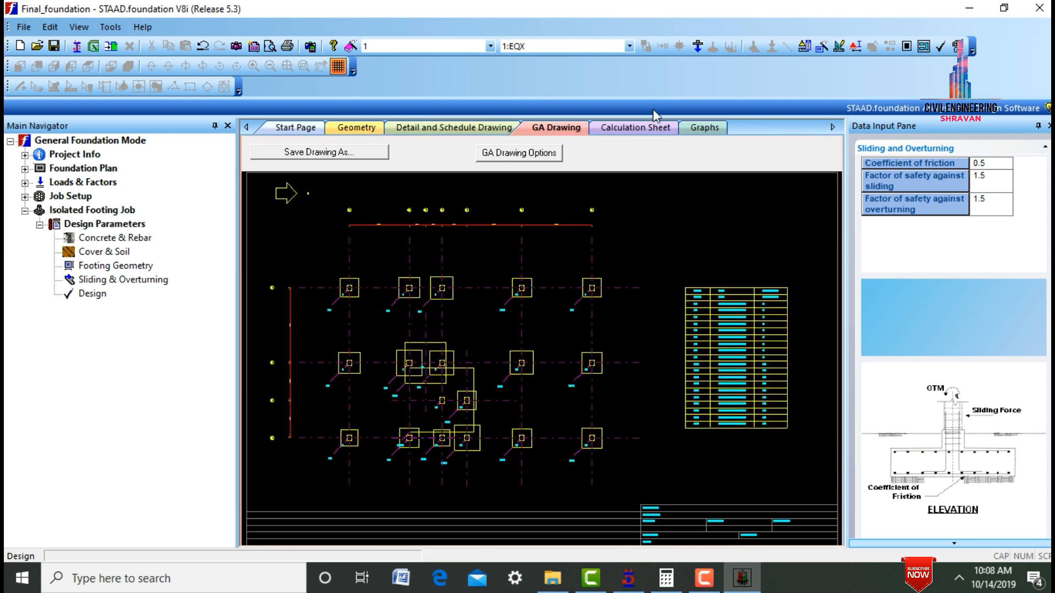
{"action": "left_click", "coordinate": [648, 130]}
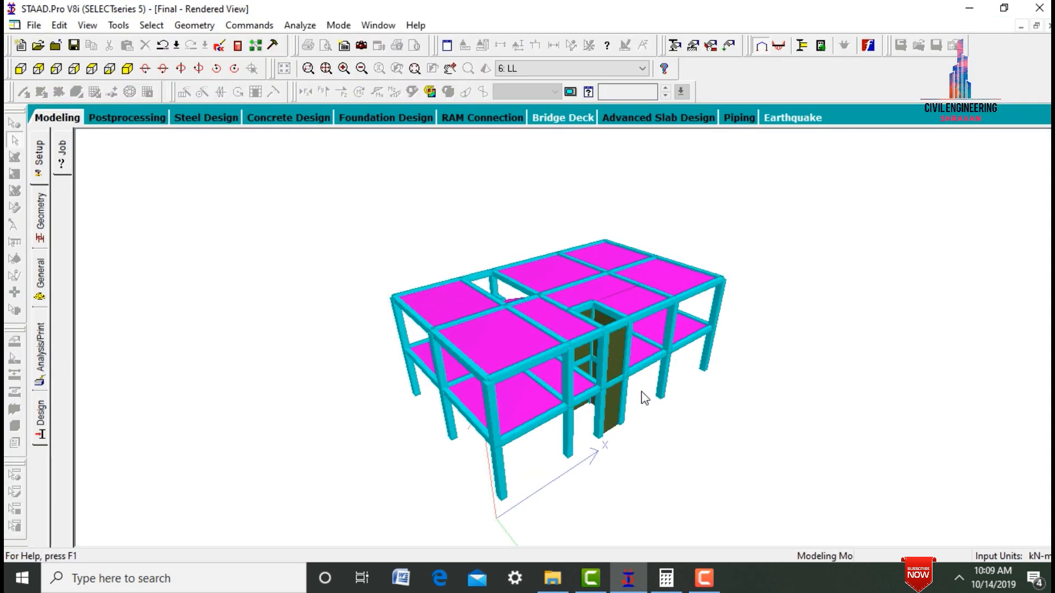
{"action": "scroll", "coordinate": [632, 395], "scroll_direction": "up", "scroll_amount": 5}
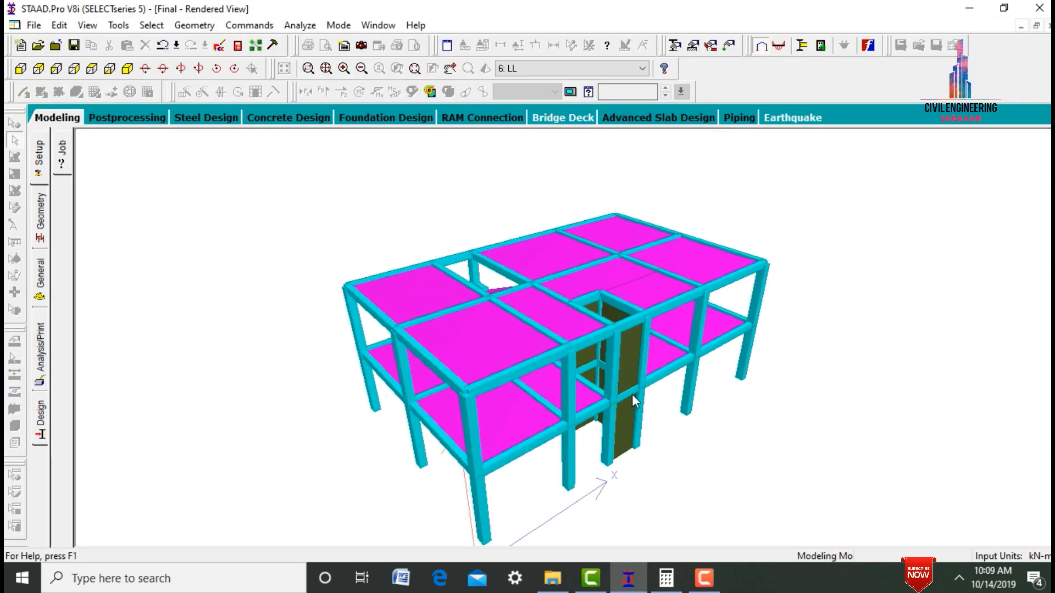
{"action": "scroll", "coordinate": [534, 534], "scroll_direction": "up", "scroll_amount": 1}
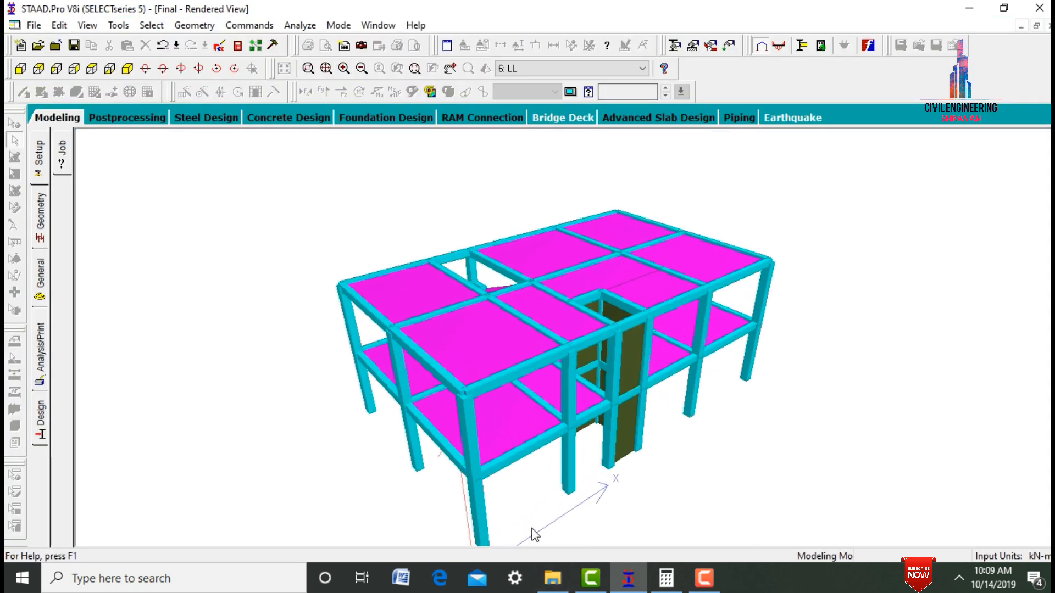
{"action": "left_click_drag", "start_coordinate": [531, 427], "coordinate": [812, 294]}
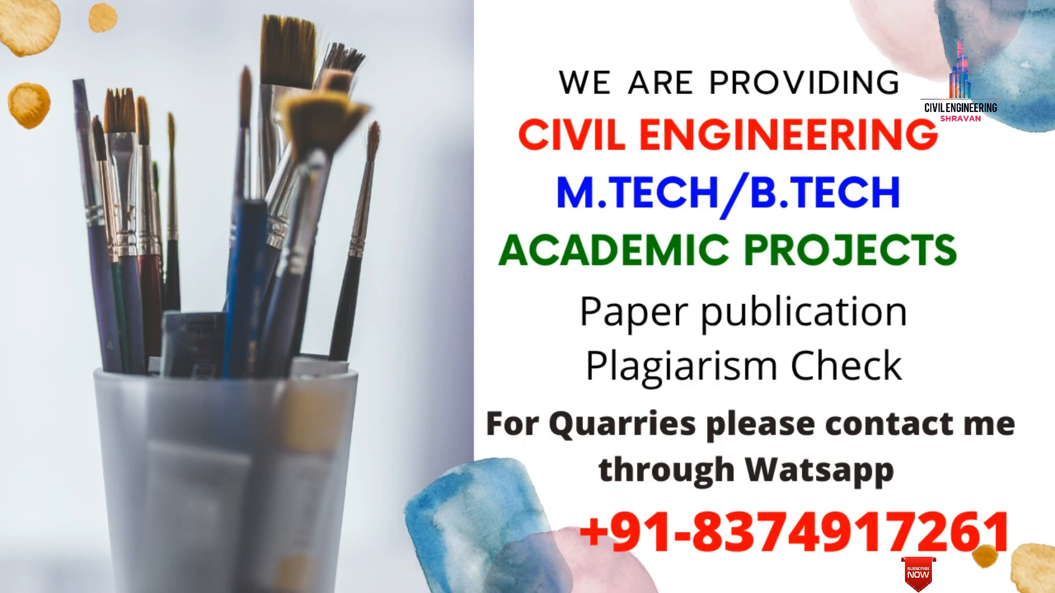